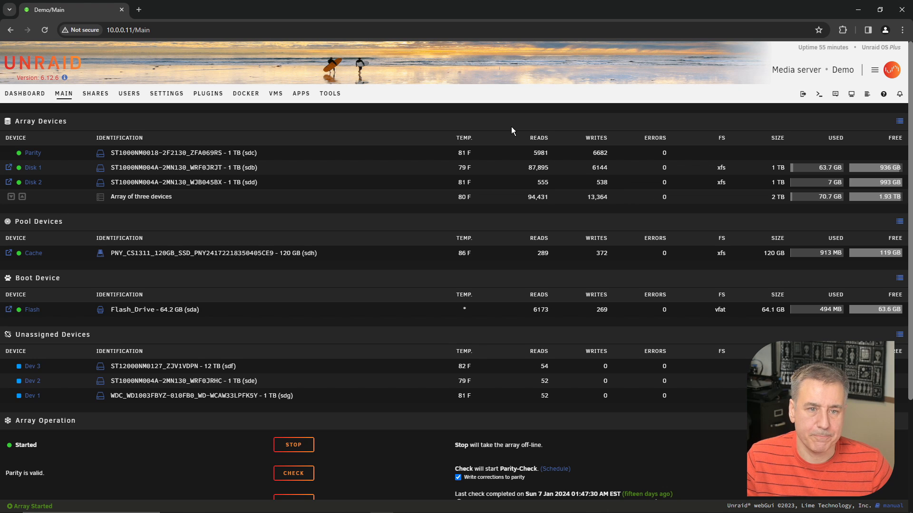
Search the Unraid app catalogue for radarr and start installing binhex-radarr from Binhex's repository.
{"action": "left_click", "coordinate": [301, 95]}
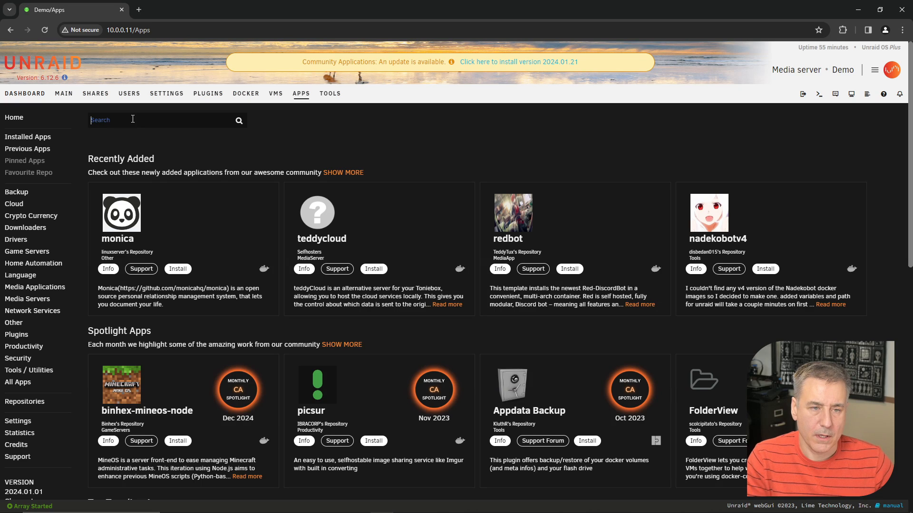
{"action": "left_click", "coordinate": [133, 119]}
{"action": "type", "text": "ra"}
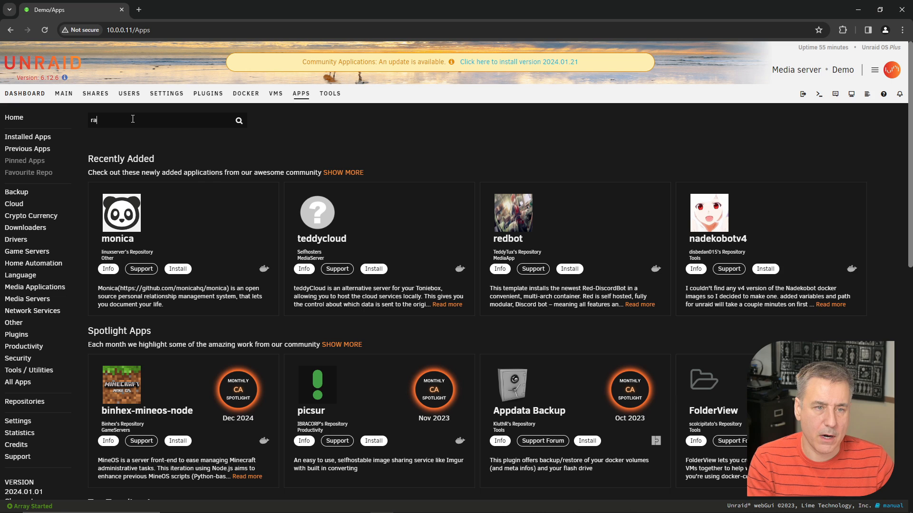
{"action": "type", "text": "darr"}
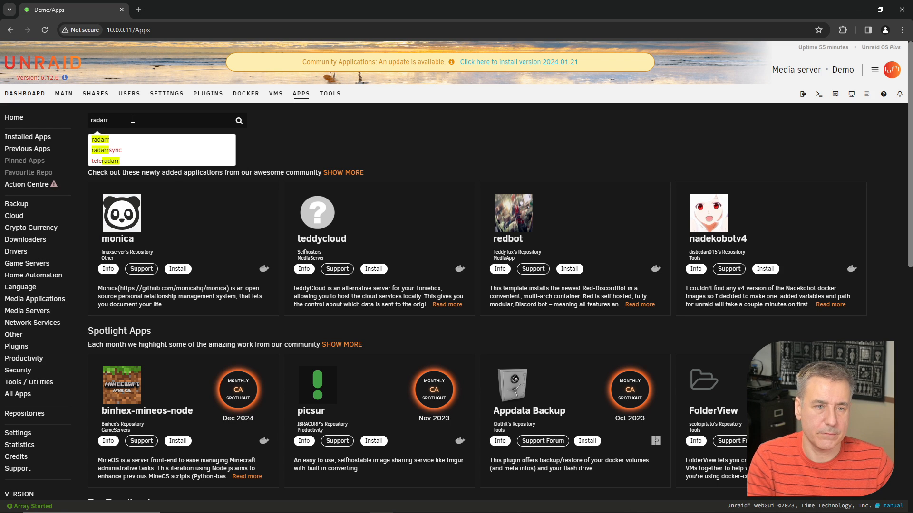
{"action": "key", "text": "Return"}
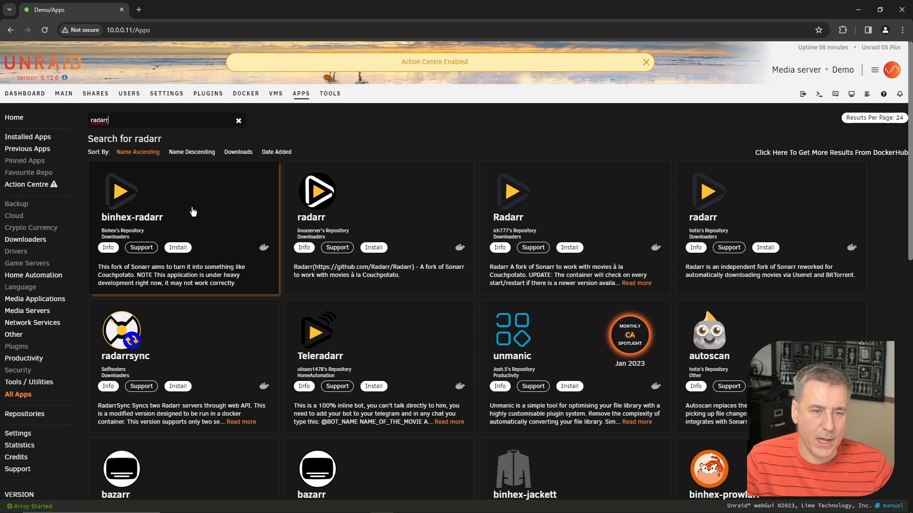
{"action": "left_click", "coordinate": [185, 248]}
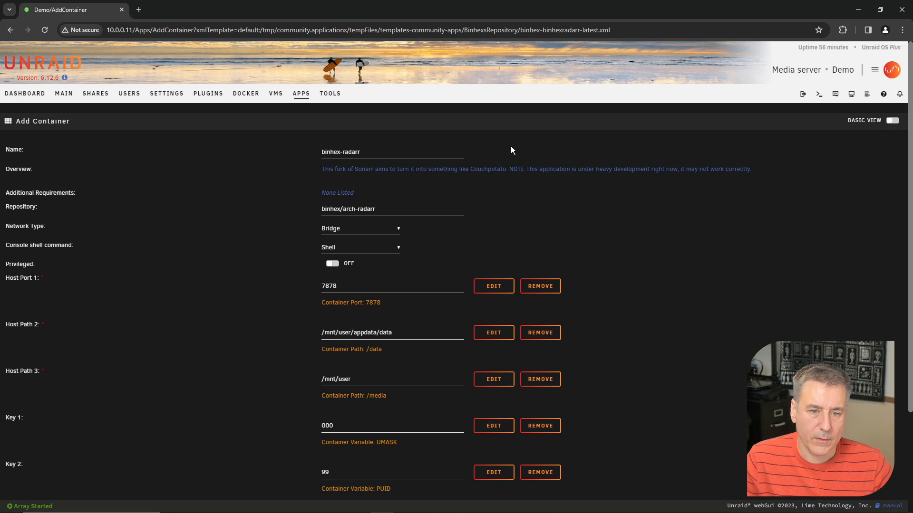
Check the container's host port against the ports already allocated to other Docker containers.
{"action": "left_click", "coordinate": [356, 284]}
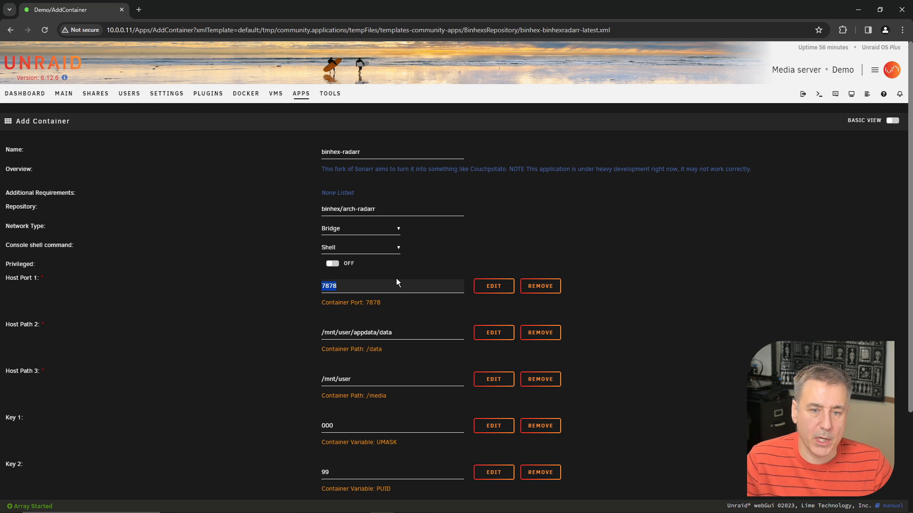
{"action": "scroll", "coordinate": [397, 282], "scroll_direction": "down", "scroll_amount": 3}
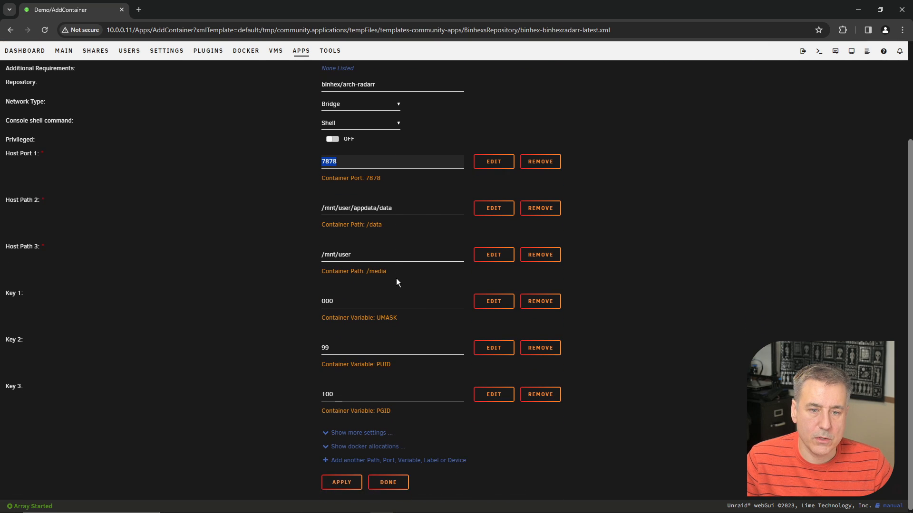
{"action": "left_click", "coordinate": [326, 445]}
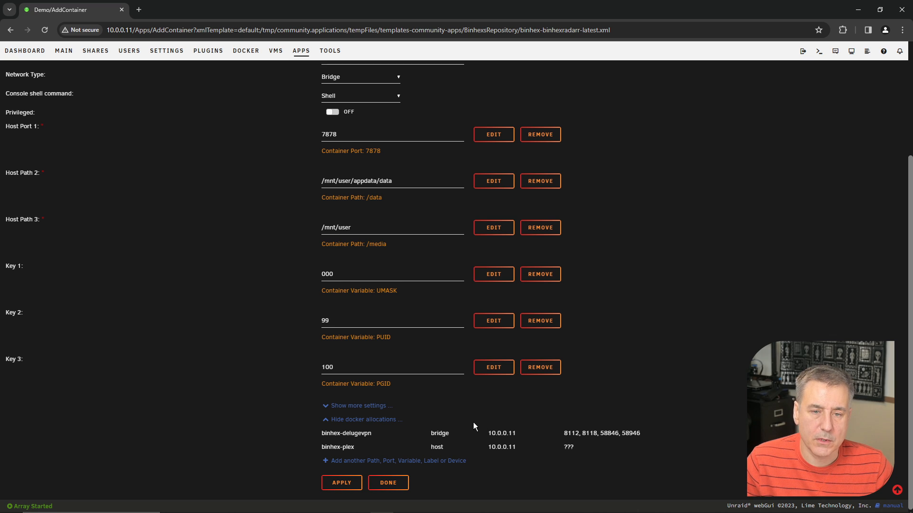
{"action": "scroll", "coordinate": [472, 424], "scroll_direction": "up", "scroll_amount": 3}
{"action": "left_click", "coordinate": [366, 285]}
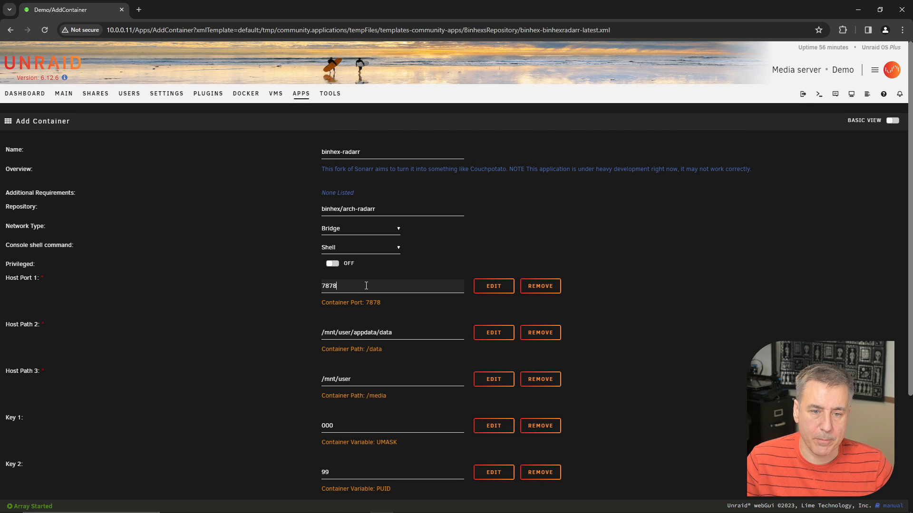
Set Host Path 2, mapped to the container's /data path, to /mnt/user/downloads/.
{"action": "scroll", "coordinate": [366, 286], "scroll_direction": "down", "scroll_amount": 1}
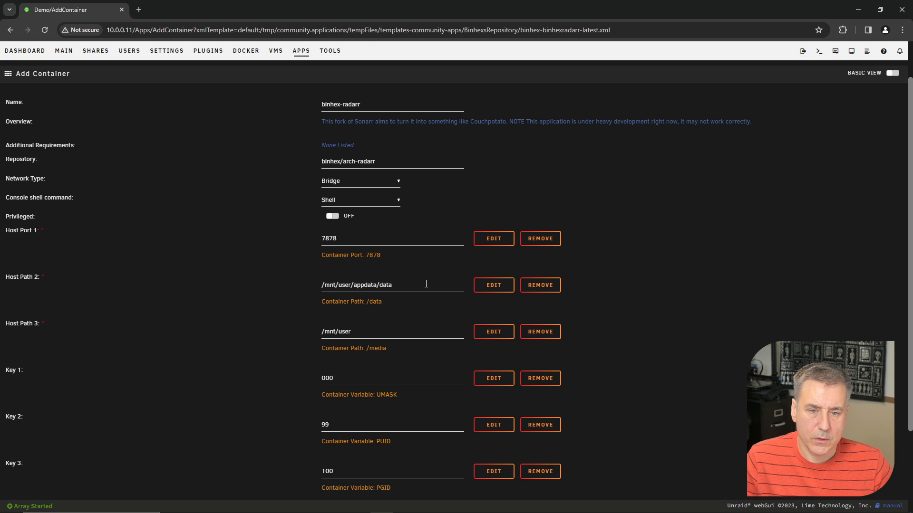
{"action": "left_click", "coordinate": [426, 284]}
{"action": "scroll", "coordinate": [355, 332], "scroll_direction": "down", "scroll_amount": 3}
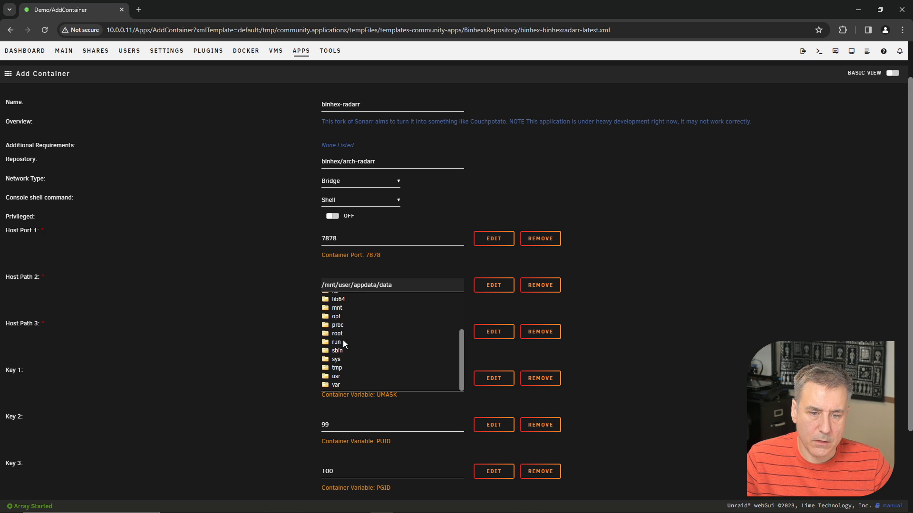
{"action": "scroll", "coordinate": [333, 313], "scroll_direction": "up", "scroll_amount": 3}
{"action": "scroll", "coordinate": [332, 314], "scroll_direction": "down", "scroll_amount": 5}
{"action": "scroll", "coordinate": [348, 325], "scroll_direction": "up", "scroll_amount": 3}
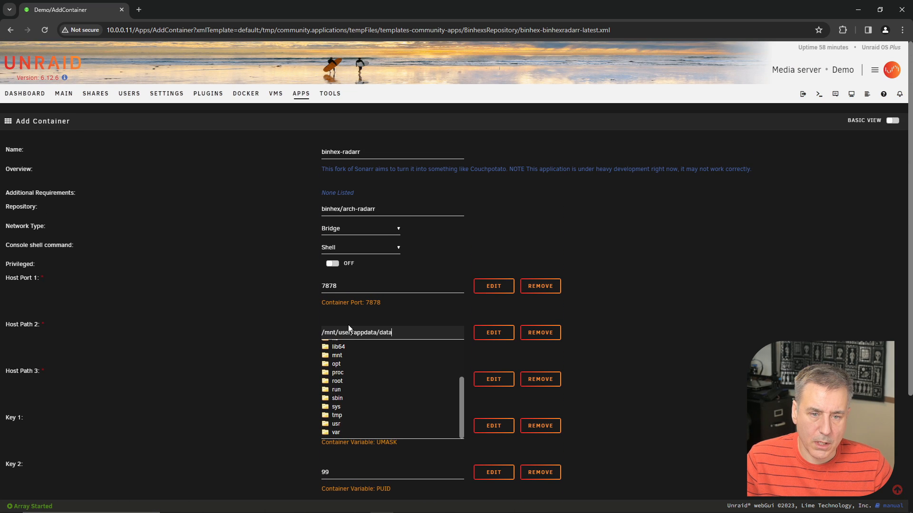
{"action": "scroll", "coordinate": [355, 365], "scroll_direction": "up", "scroll_amount": 3}
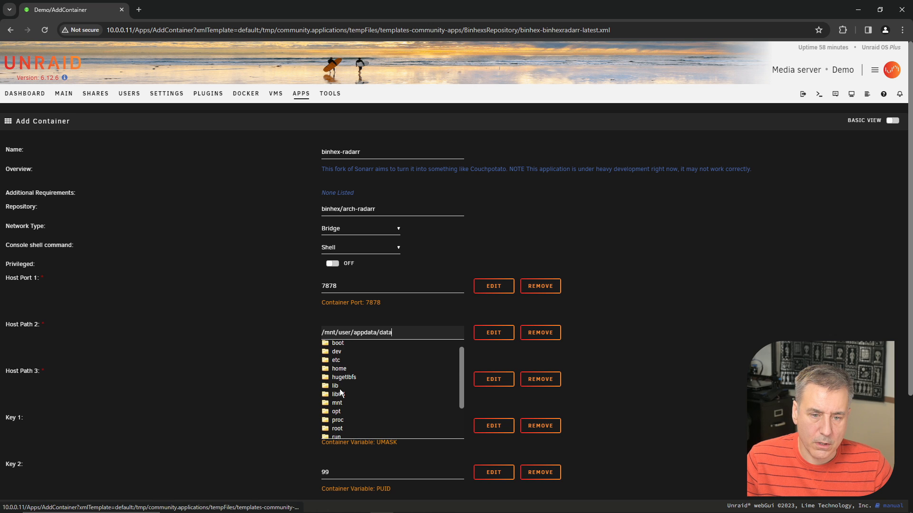
{"action": "left_click", "coordinate": [336, 402]}
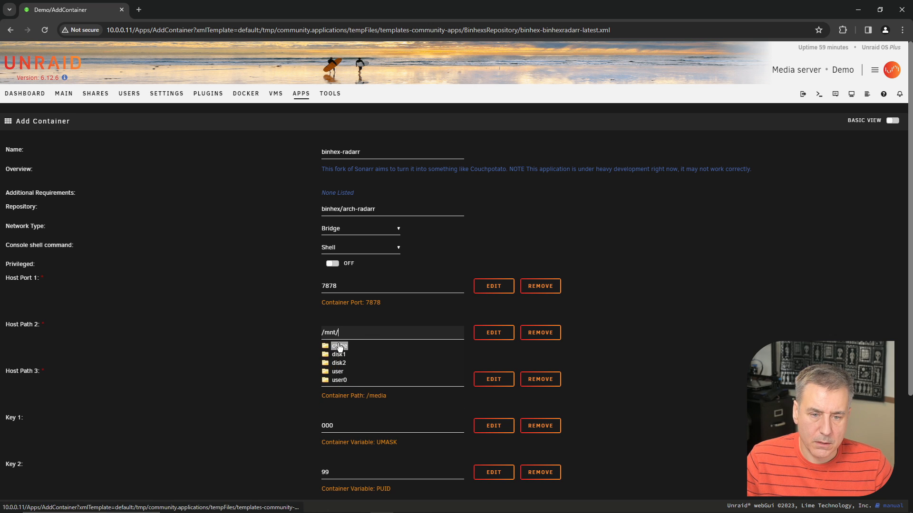
{"action": "left_click", "coordinate": [337, 371]}
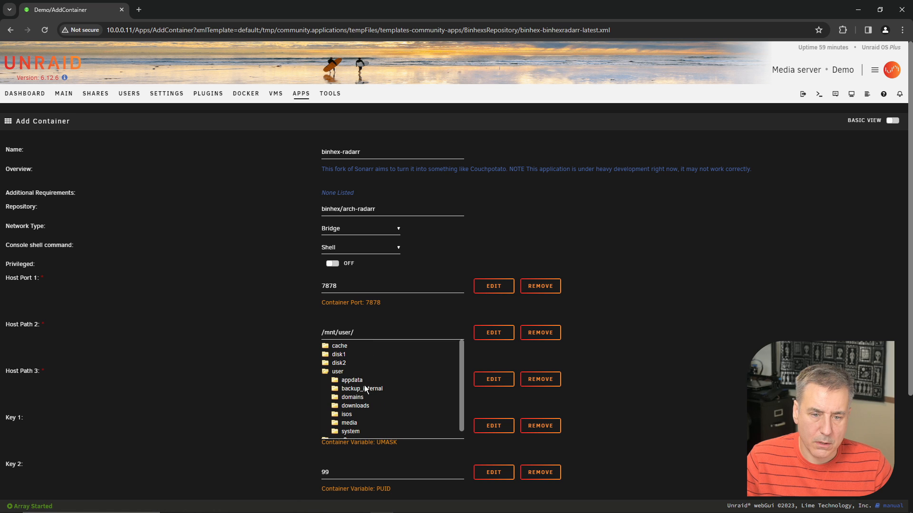
{"action": "left_click", "coordinate": [356, 405]}
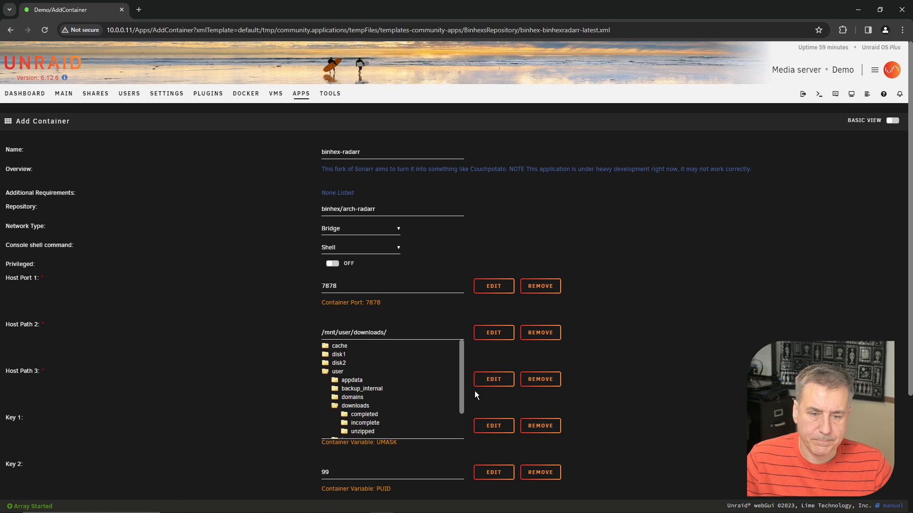
{"action": "left_click", "coordinate": [621, 328]}
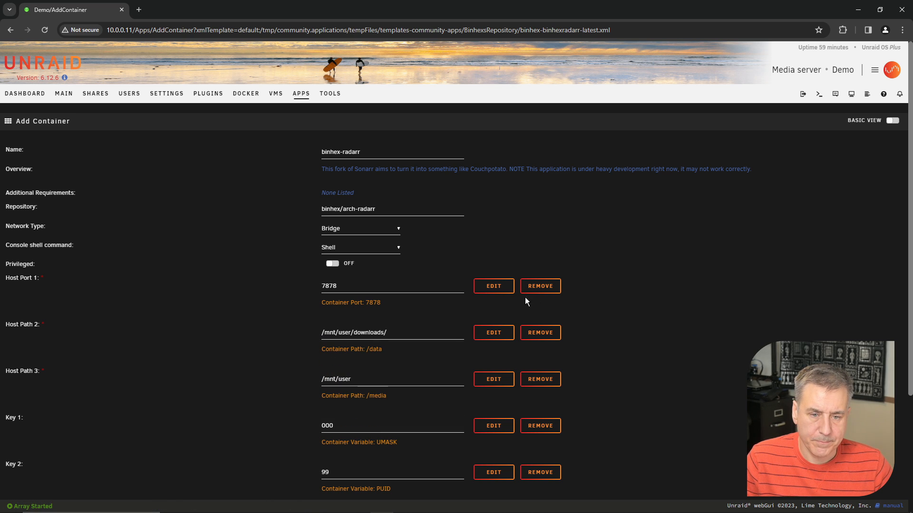
Set Host Path 3, mapped to the container's /media path, to /mnt/user/media/Movies/.
{"action": "left_click", "coordinate": [383, 379]}
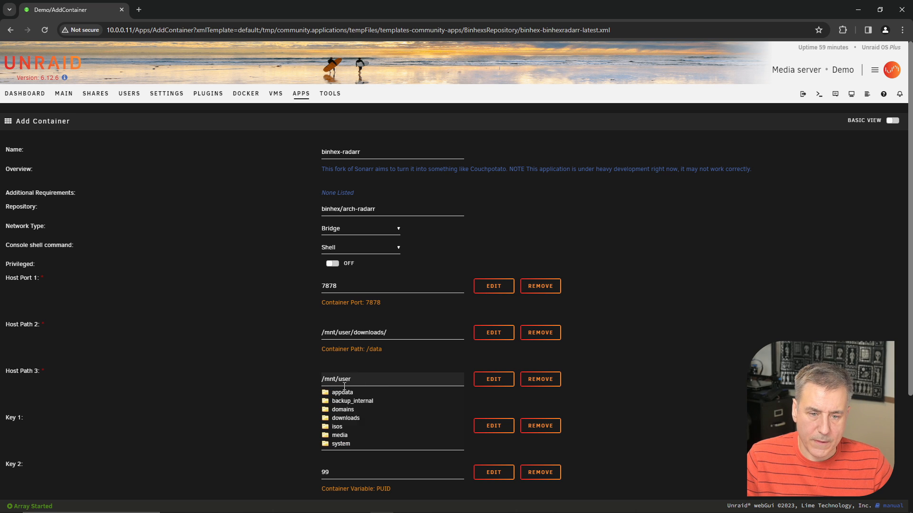
{"action": "left_click", "coordinate": [341, 436]}
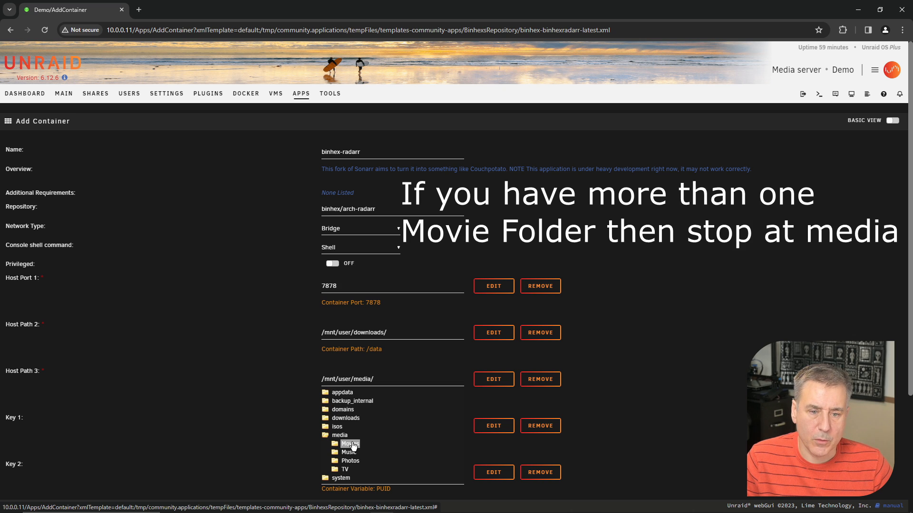
{"action": "left_click", "coordinate": [352, 444]}
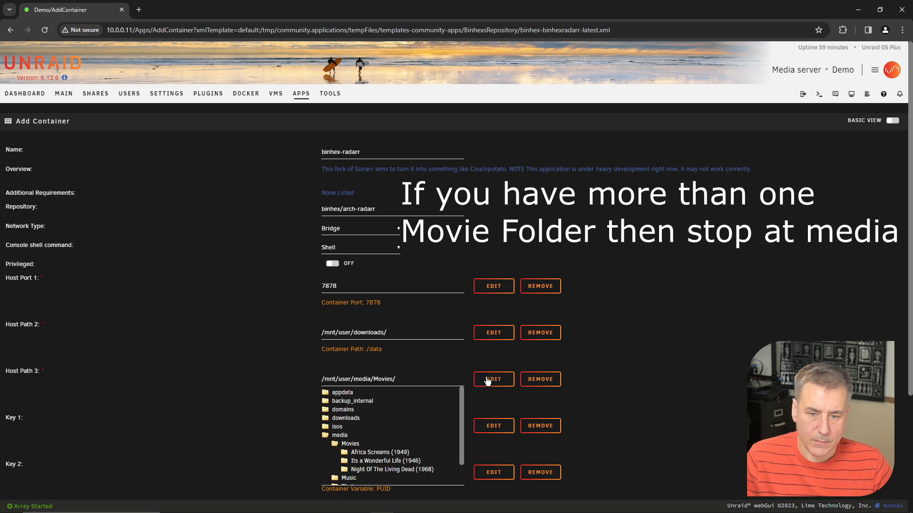
{"action": "left_click", "coordinate": [600, 372]}
Apply the template to create the binhex-radarr container and close the finished installation log.
{"action": "scroll", "coordinate": [433, 366], "scroll_direction": "down", "scroll_amount": 1}
{"action": "scroll", "coordinate": [433, 364], "scroll_direction": "down", "scroll_amount": 3}
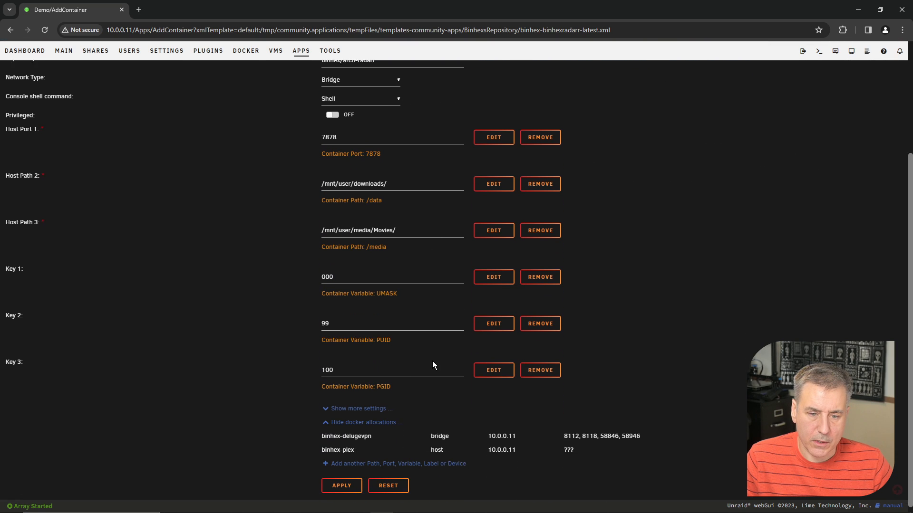
{"action": "left_click", "coordinate": [352, 480]}
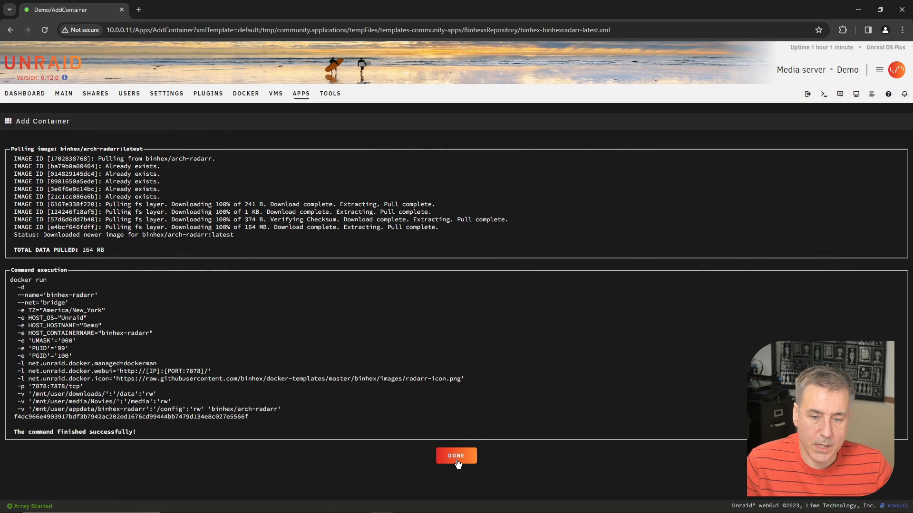
{"action": "left_click", "coordinate": [456, 457]}
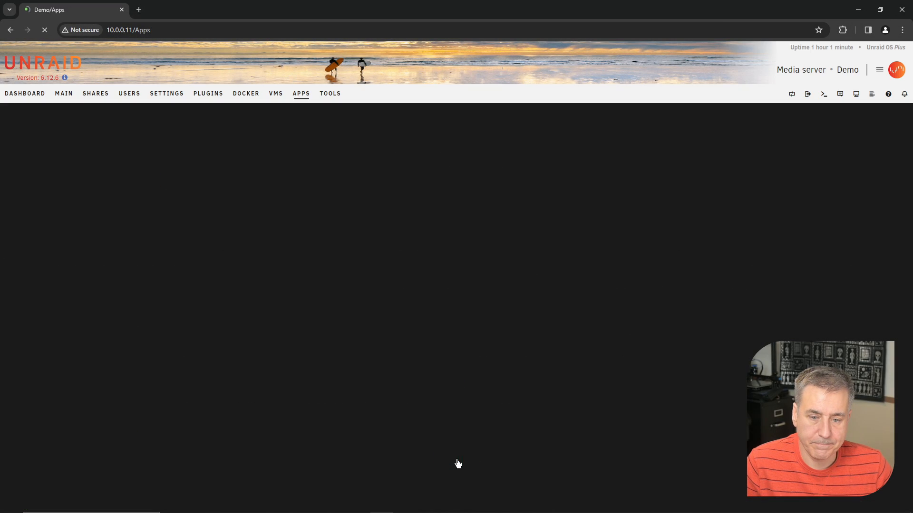
Turn on autostart for the binhex-radarr container in the Docker list and open its WebUI.
{"action": "left_click", "coordinate": [249, 97]}
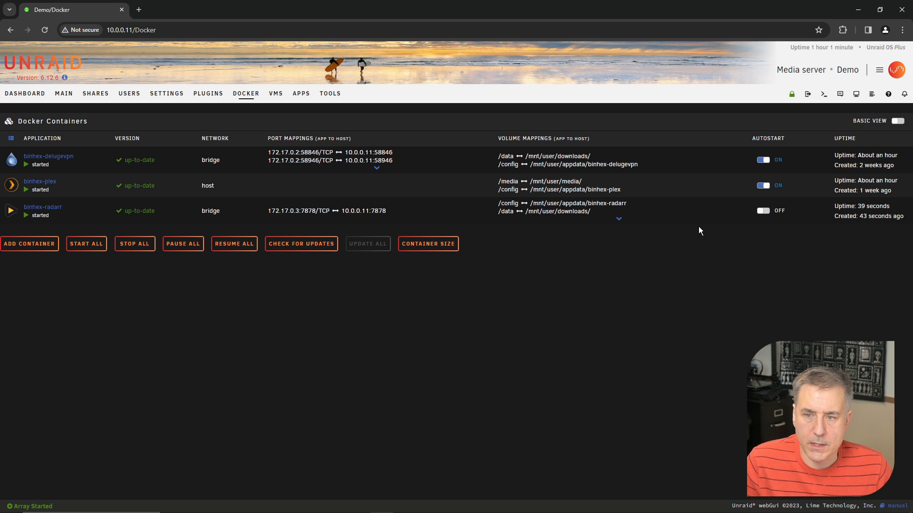
{"action": "left_click", "coordinate": [764, 211]}
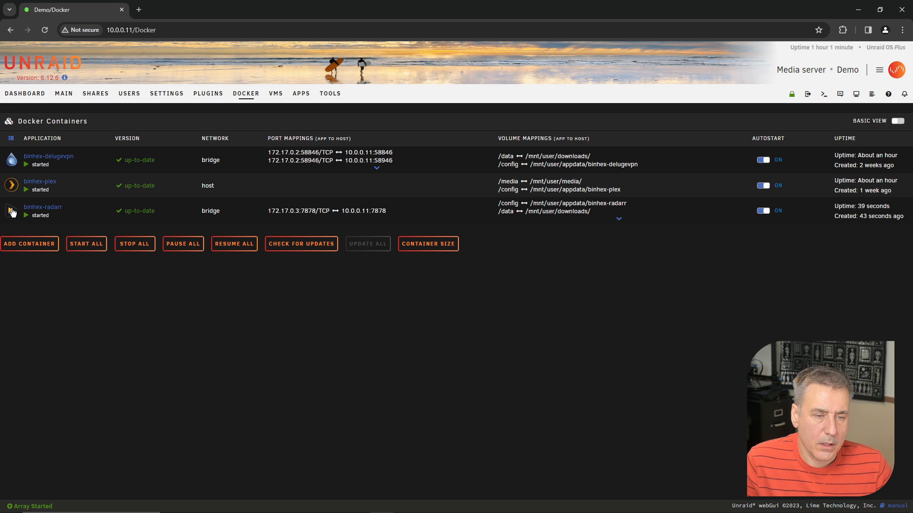
{"action": "left_click", "coordinate": [12, 212]}
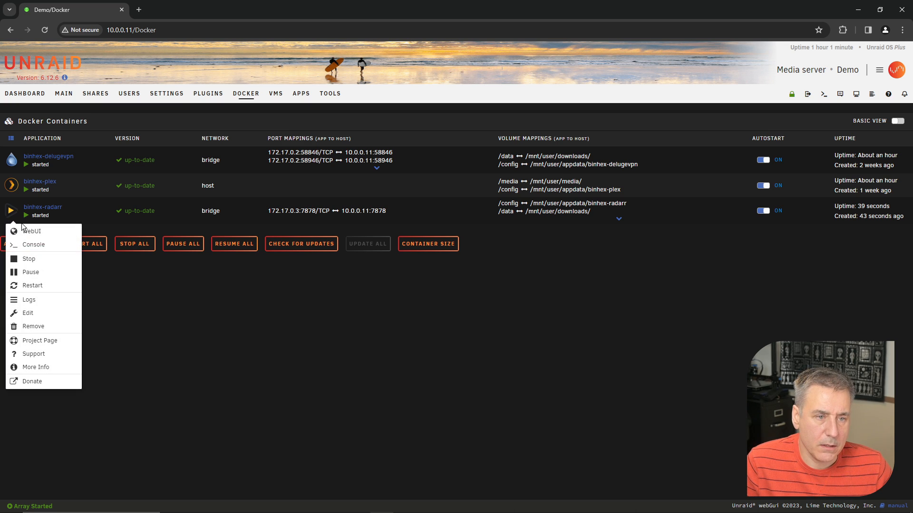
{"action": "left_click", "coordinate": [28, 232]}
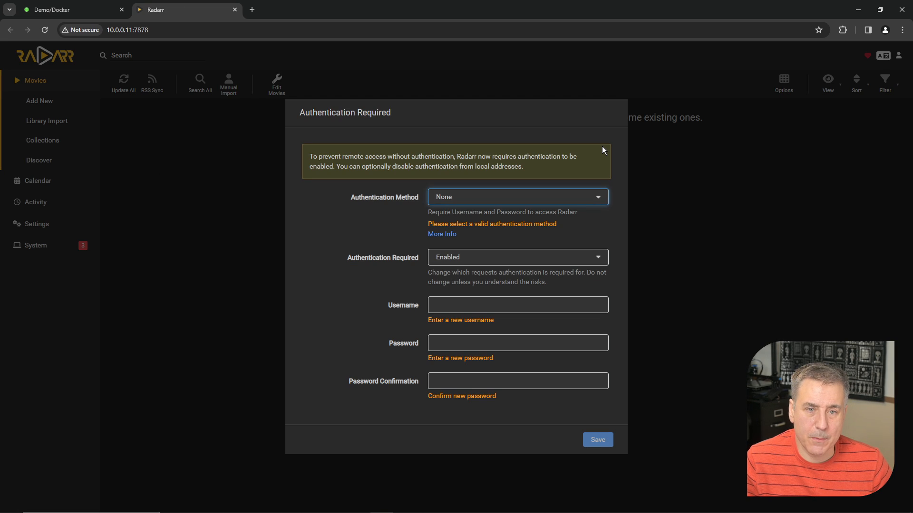
Set Radarr's authentication method to Basic (Browser Popup) and enter Demo as the username.
{"action": "left_click", "coordinate": [511, 197]}
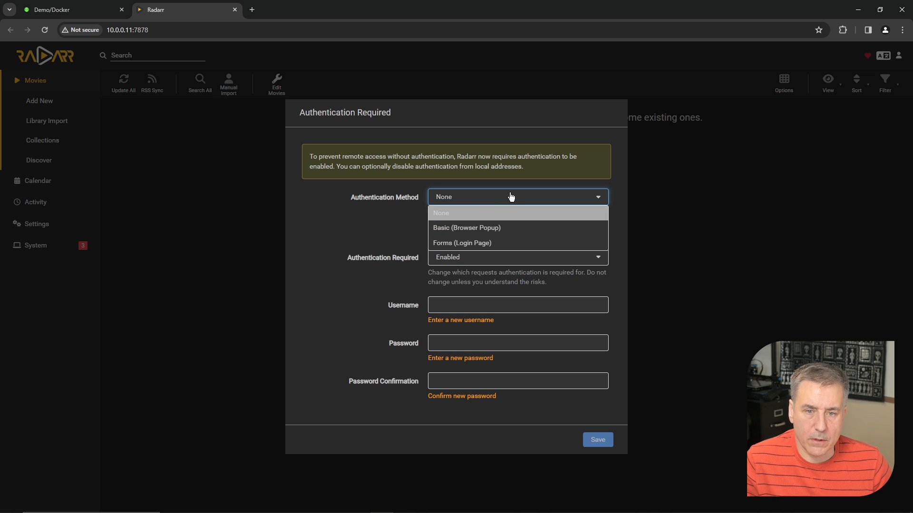
{"action": "left_click", "coordinate": [492, 235]}
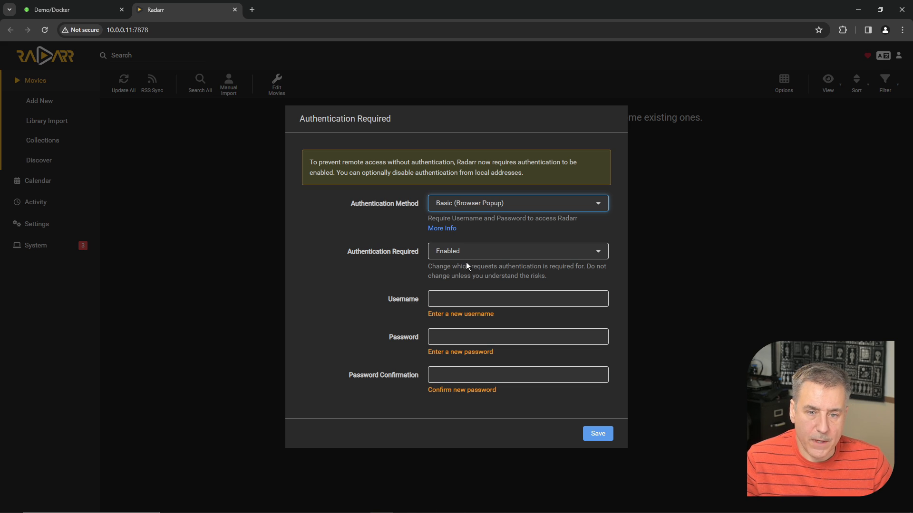
{"action": "left_click", "coordinate": [450, 300]}
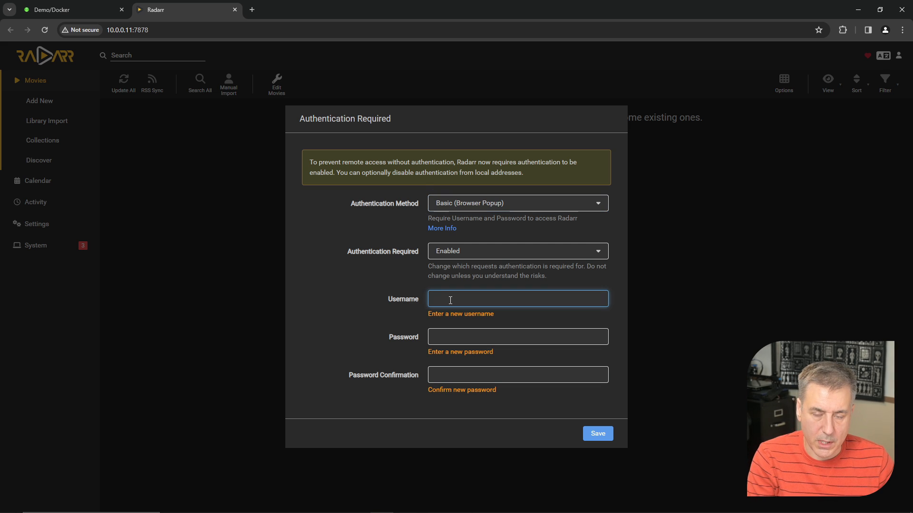
{"action": "type", "text": "Demo"}
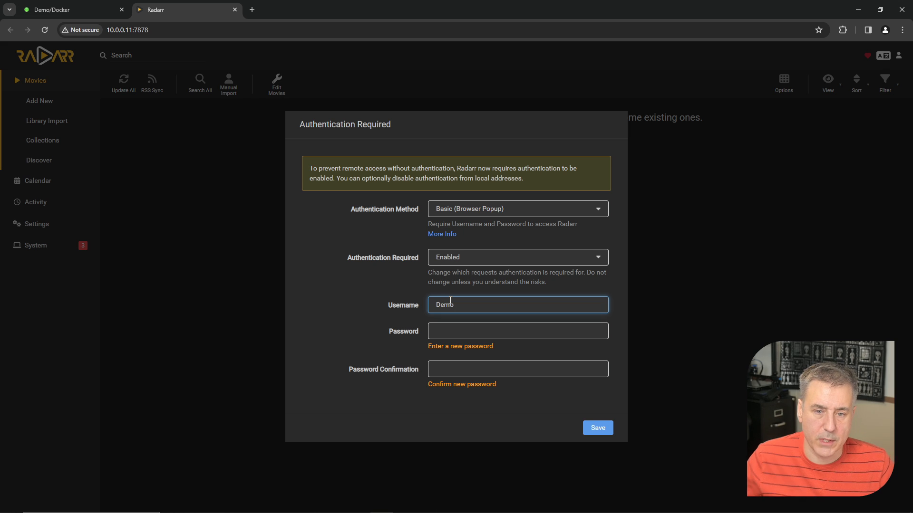
Enter the new account password, repeat it in the confirmation field, and save the authentication settings.
{"action": "left_click", "coordinate": [461, 335]}
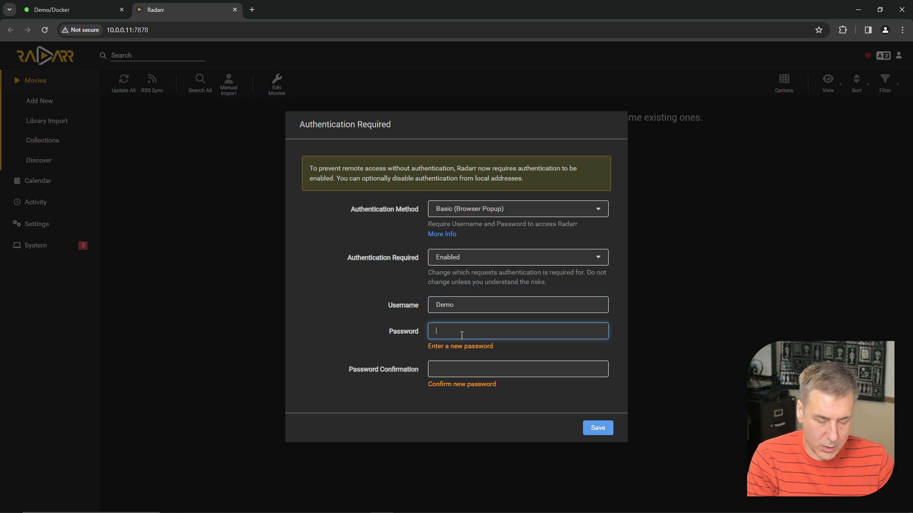
{"action": "type", "text": "********"}
{"action": "left_click", "coordinate": [444, 363]}
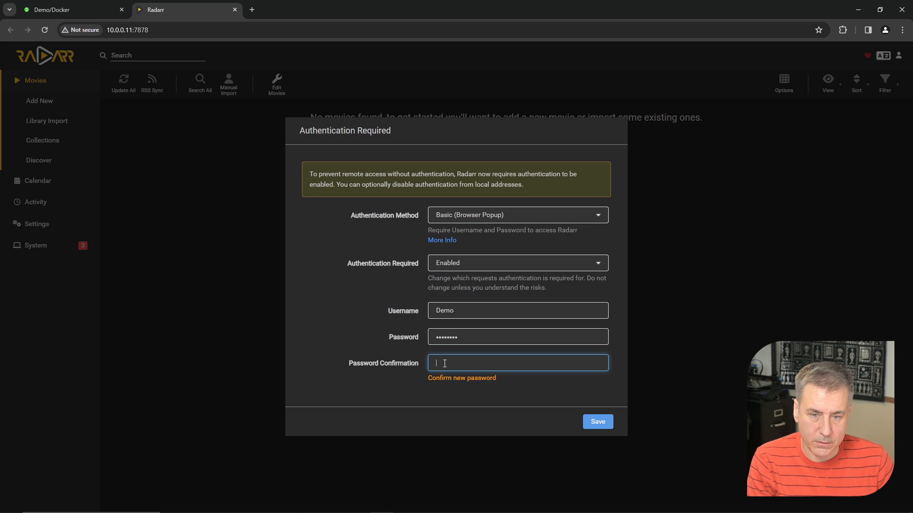
{"action": "type", "text": "********"}
{"action": "left_click", "coordinate": [599, 418]}
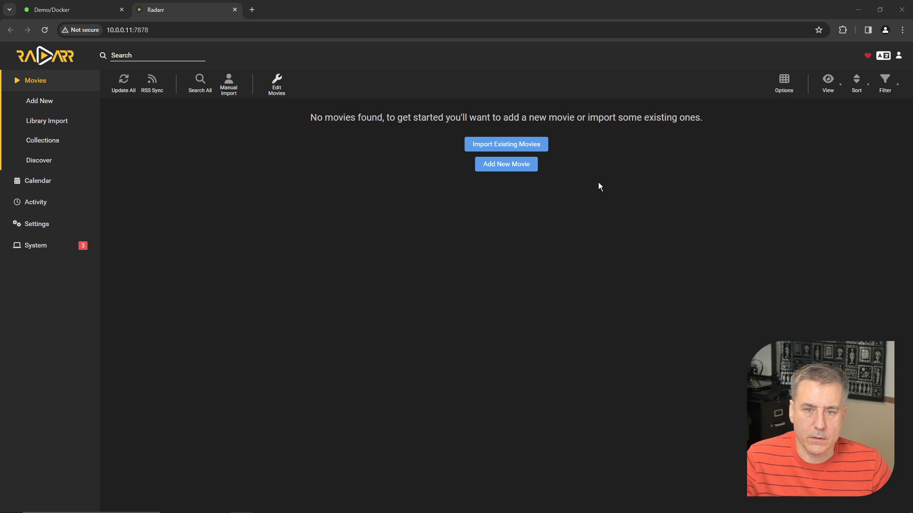
Start importing existing movies, choose /media as the library folder, and open it for matching.
{"action": "left_click", "coordinate": [505, 146]}
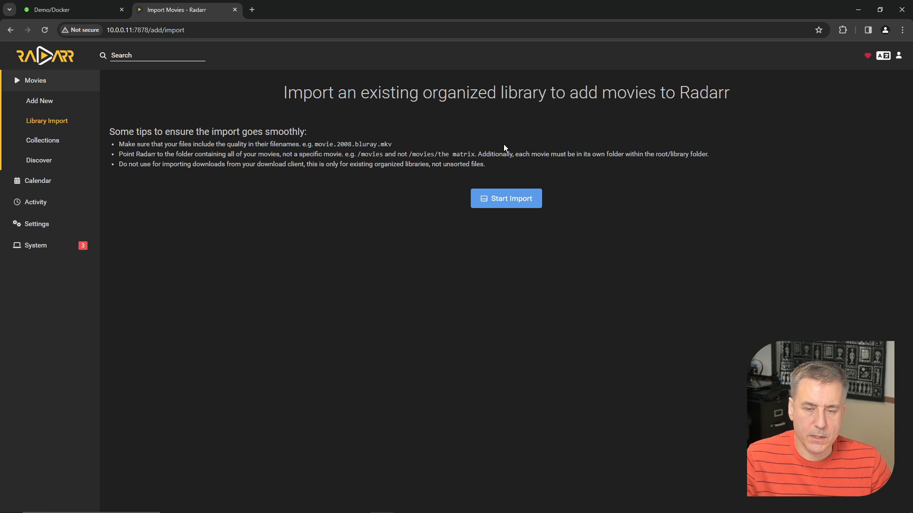
{"action": "left_click", "coordinate": [506, 203]}
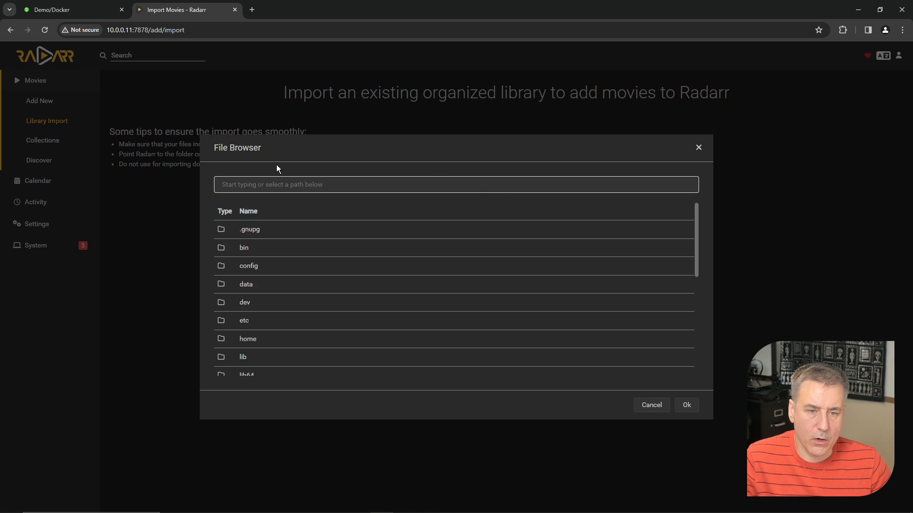
{"action": "scroll", "coordinate": [295, 236], "scroll_direction": "down", "scroll_amount": 3}
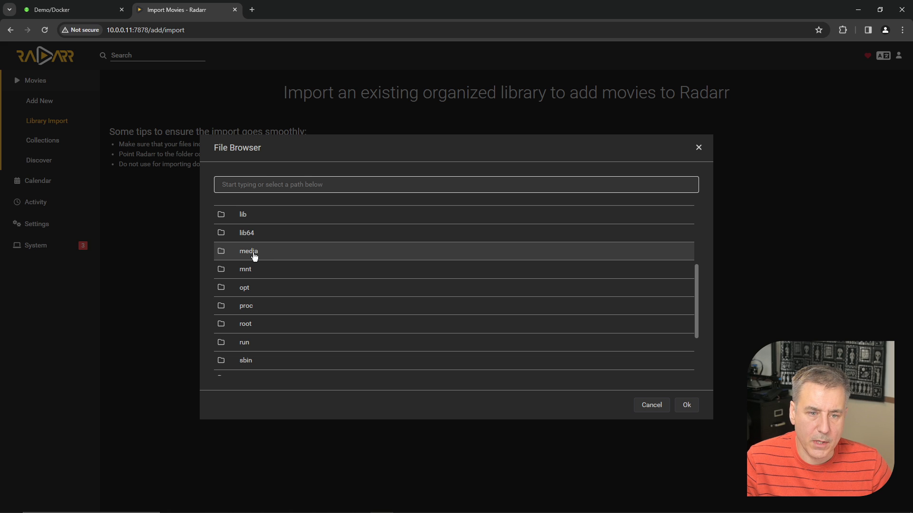
{"action": "left_click", "coordinate": [255, 256]}
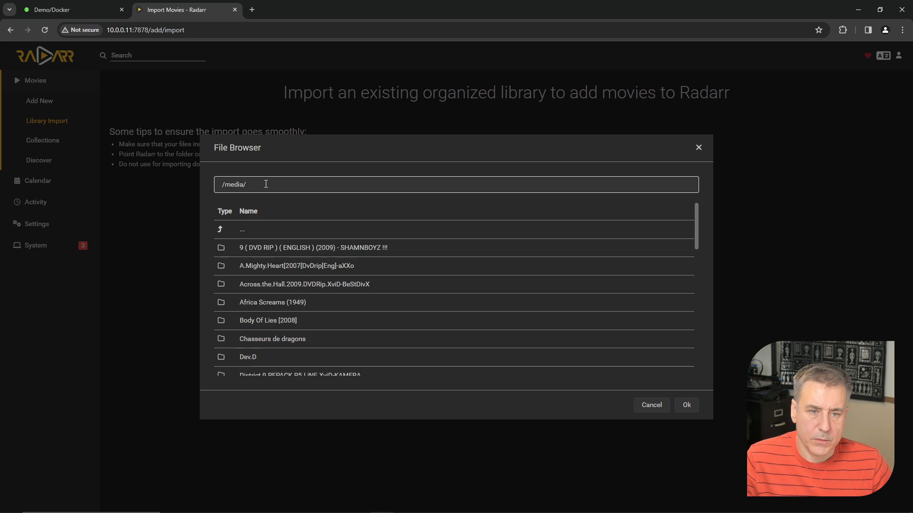
{"action": "left_click", "coordinate": [689, 407]}
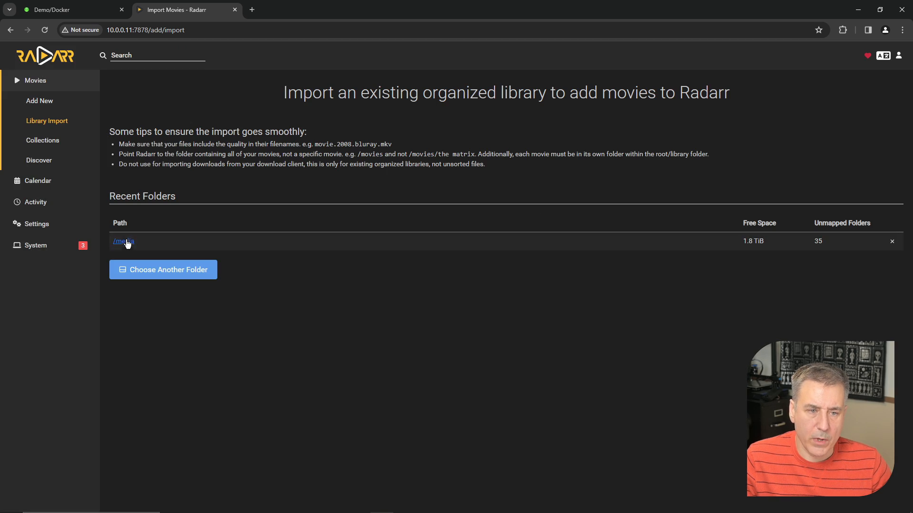
{"action": "left_click", "coordinate": [125, 243]}
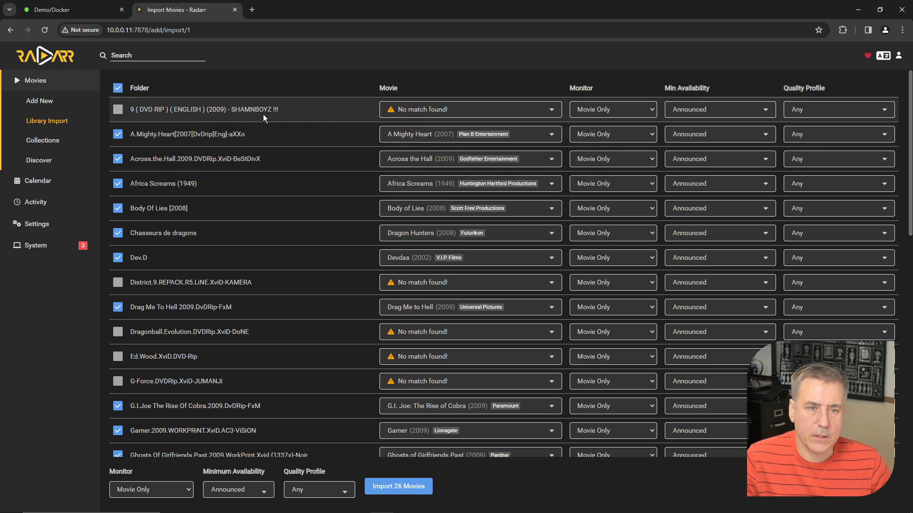
Shorten the search for the first unmatched folder to 9 and match it to 9 (2009).
{"action": "left_click", "coordinate": [463, 114]}
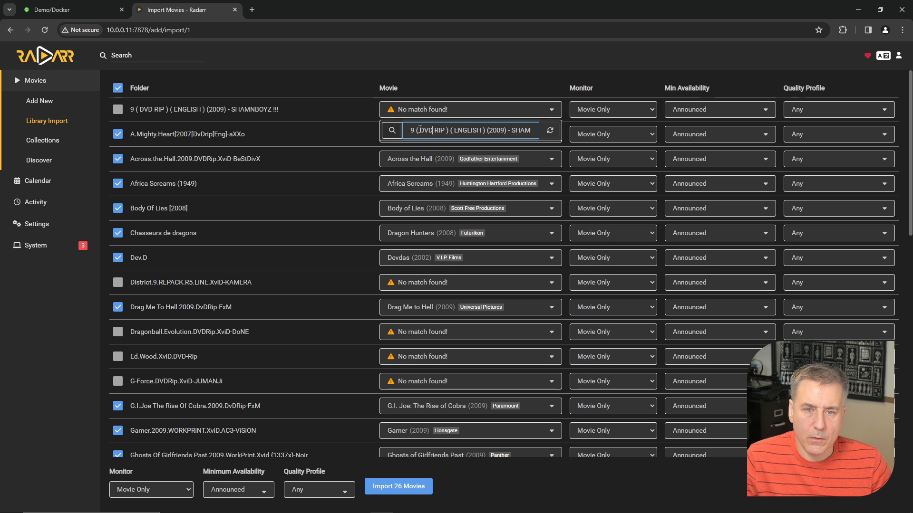
{"action": "left_click_drag", "start_coordinate": [420, 130], "coordinate": [539, 133]}
{"action": "key", "text": "BackSpace"}
{"action": "key", "text": "BackSpace"}
{"action": "key", "text": "BackSpace"}
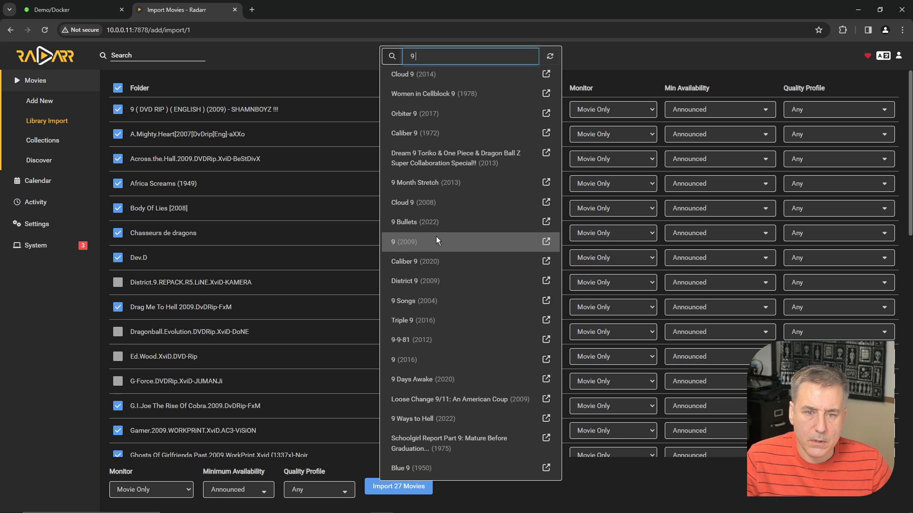
{"action": "left_click", "coordinate": [415, 249]}
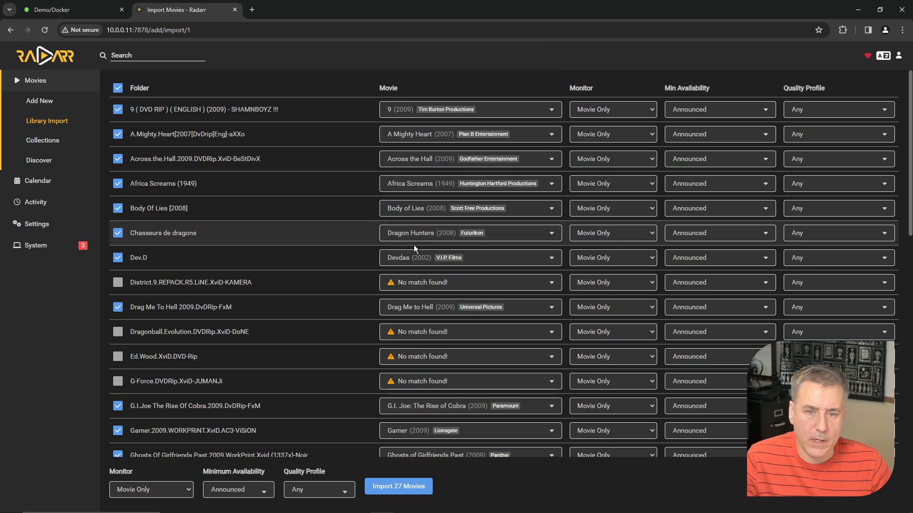
Shorten the District.9.REPACK folder's search to District 9 and match it to District 9 (2009).
{"action": "left_click", "coordinate": [452, 285]}
{"action": "left_click_drag", "start_coordinate": [442, 305], "coordinate": [741, 312]}
{"action": "key", "text": "BackSpace"}
{"action": "key", "text": "BackSpace"}
{"action": "key", "text": "BackSpace"}
{"action": "key", "text": "Left"}
{"action": "key", "text": "BackSpace"}
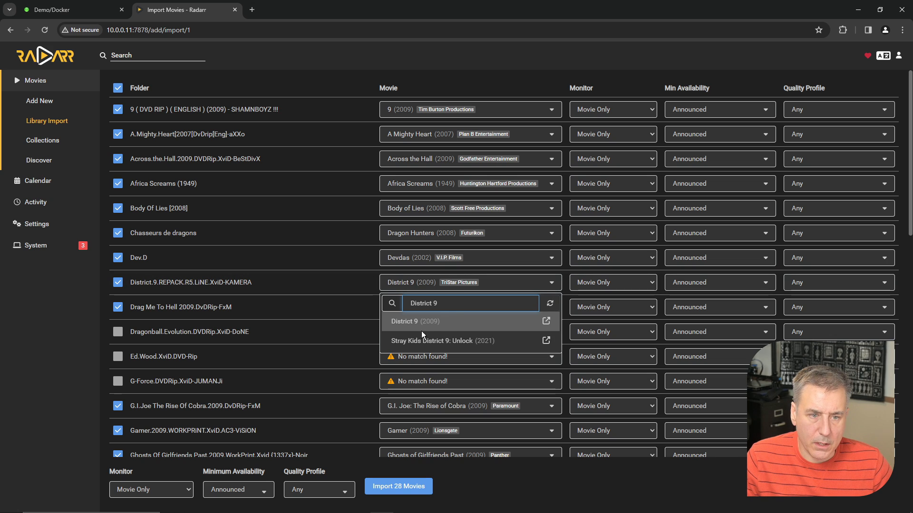
{"action": "left_click", "coordinate": [430, 323]}
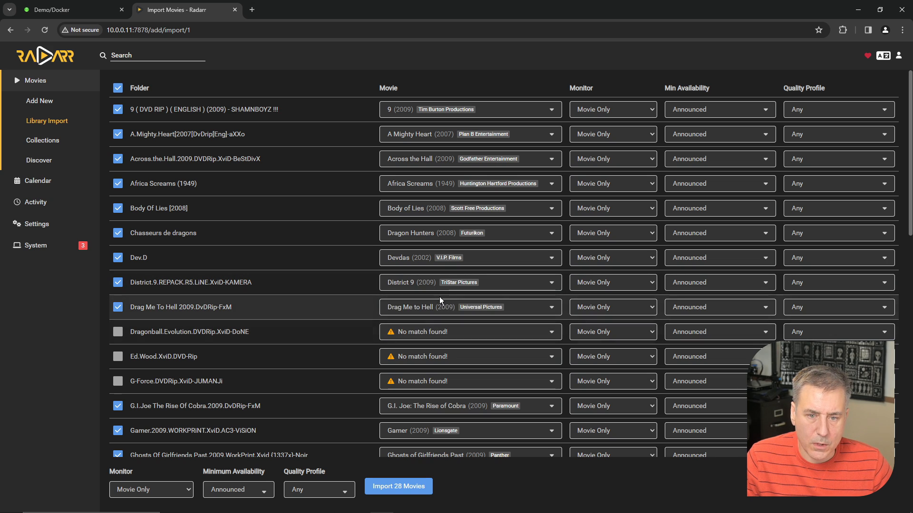
Search Dragonball Evolution for the Dragonball.Evolution.DVDRip folder and match it to the 2009 movie.
{"action": "left_click", "coordinate": [471, 332]}
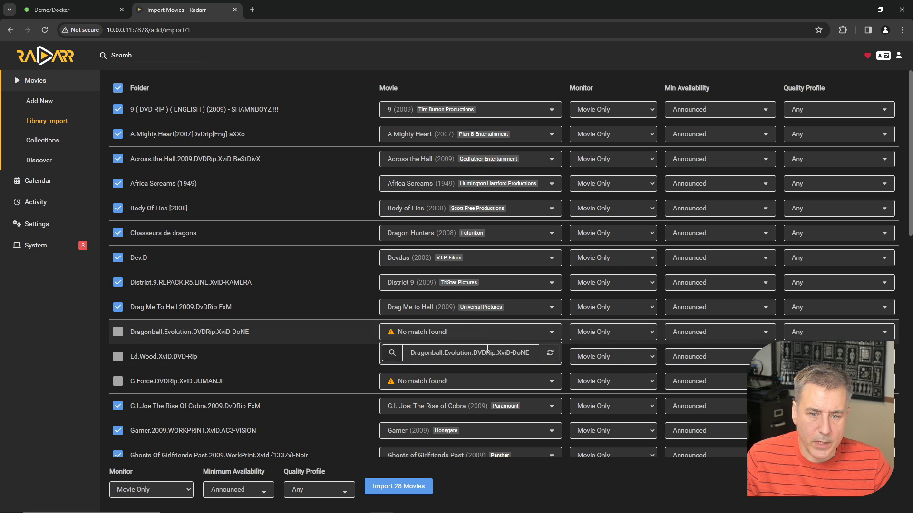
{"action": "left_click", "coordinate": [472, 353]}
{"action": "left_click_drag", "start_coordinate": [475, 353], "coordinate": [586, 369]}
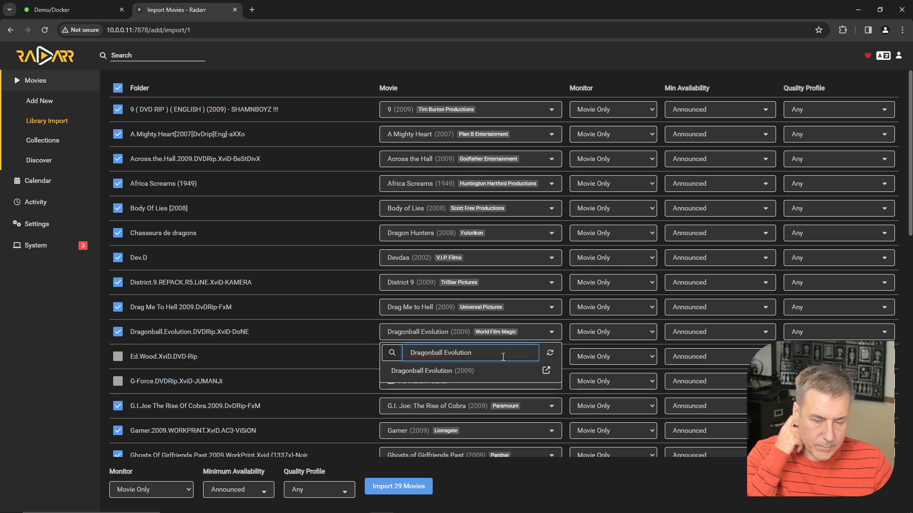
{"action": "left_click", "coordinate": [462, 366]}
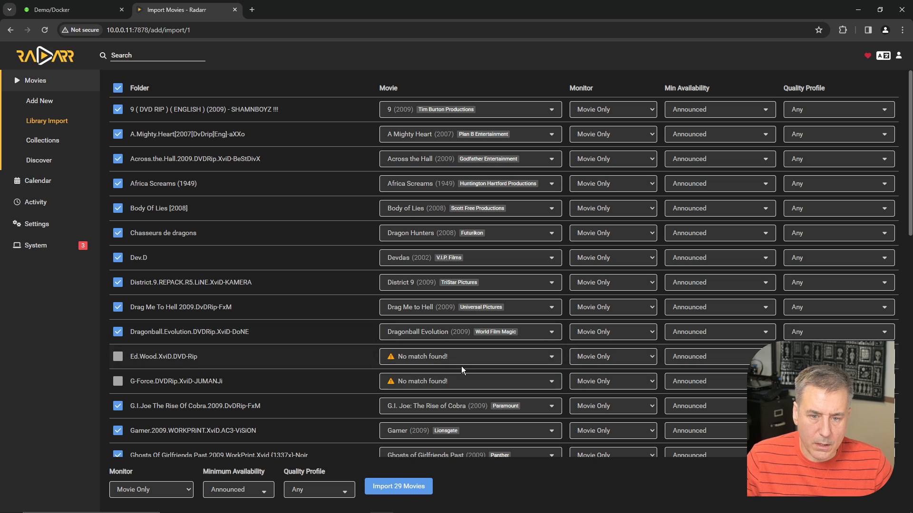
Strip the release tags from the Ed.Wood.XviD.DVD-Rip search so the folder matches Ed Wood (1994).
{"action": "left_click", "coordinate": [472, 355]}
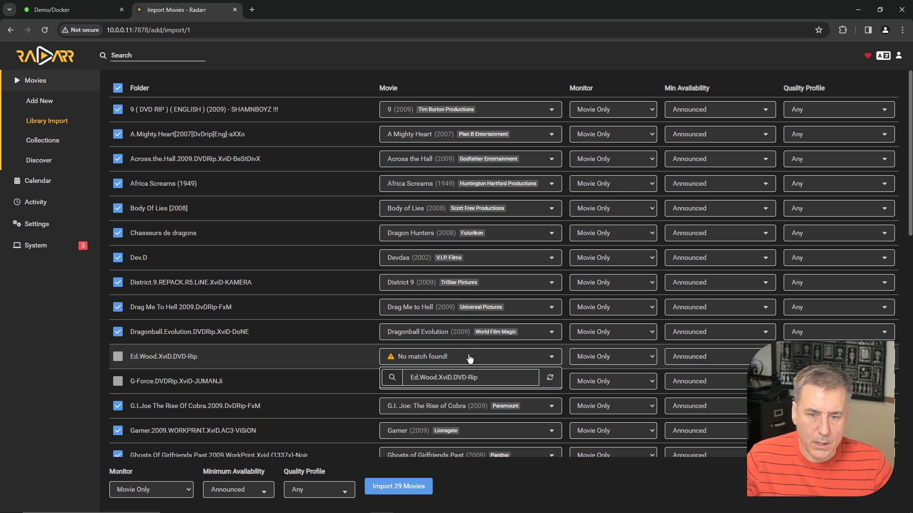
{"action": "left_click", "coordinate": [468, 378]}
{"action": "key", "text": "BackSpace"}
{"action": "key", "text": "BackSpace"}
{"action": "key", "text": "BackSpace"}
{"action": "key", "text": "BackSpace"}
{"action": "key", "text": "BackSpace"}
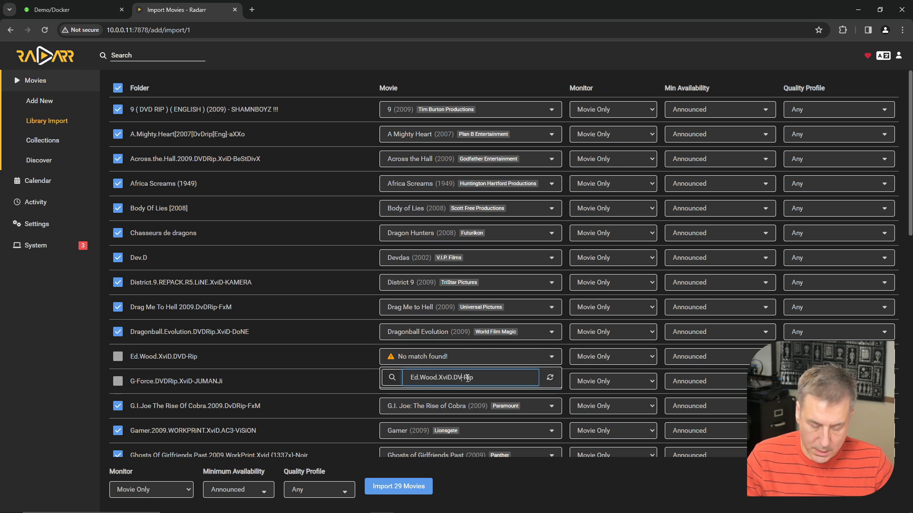
Reduce the G-Force.DVDRip folder's search to G-Force and match it to G-Force (2009).
{"action": "left_click", "coordinate": [455, 384]}
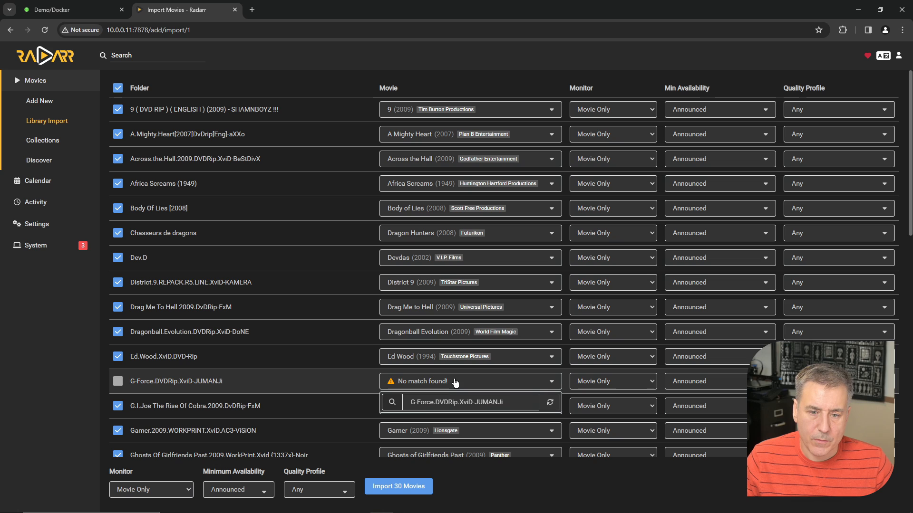
{"action": "left_click", "coordinate": [475, 403]}
{"action": "key", "text": "BackSpace"}
{"action": "key", "text": "BackSpace"}
{"action": "key", "text": "BackSpace"}
{"action": "key", "text": "BackSpace"}
{"action": "key", "text": "BackSpace"}
{"action": "key", "text": "BackSpace"}
{"action": "key", "text": "BackSpace"}
{"action": "key", "text": "BackSpace"}
{"action": "key", "text": "BackSpace"}
{"action": "key", "text": "BackSpace"}
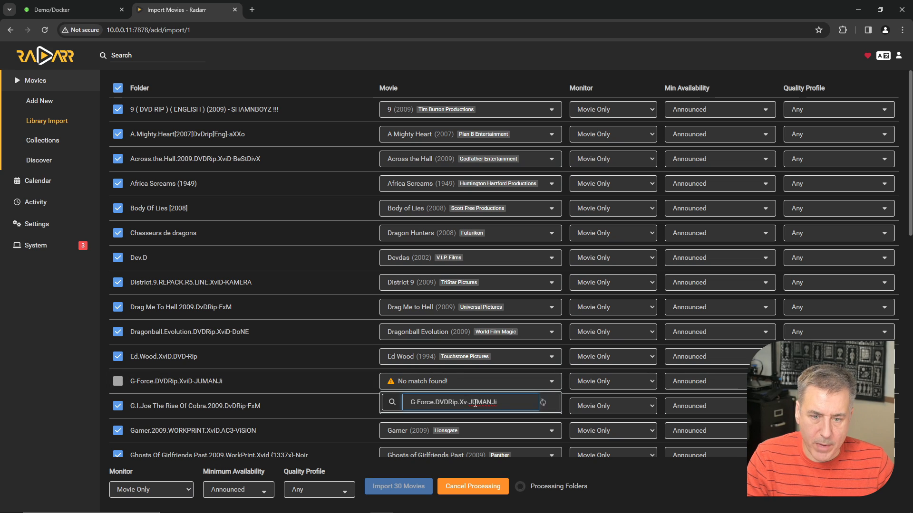
{"action": "key", "text": "Delete"}
{"action": "key", "text": "Delete"}
{"action": "key", "text": "Delete"}
{"action": "key", "text": "Delete"}
{"action": "key", "text": "Delete"}
{"action": "key", "text": "Delete"}
{"action": "key", "text": "Delete"}
{"action": "key", "text": "Delete"}
{"action": "key", "text": "BackSpace"}
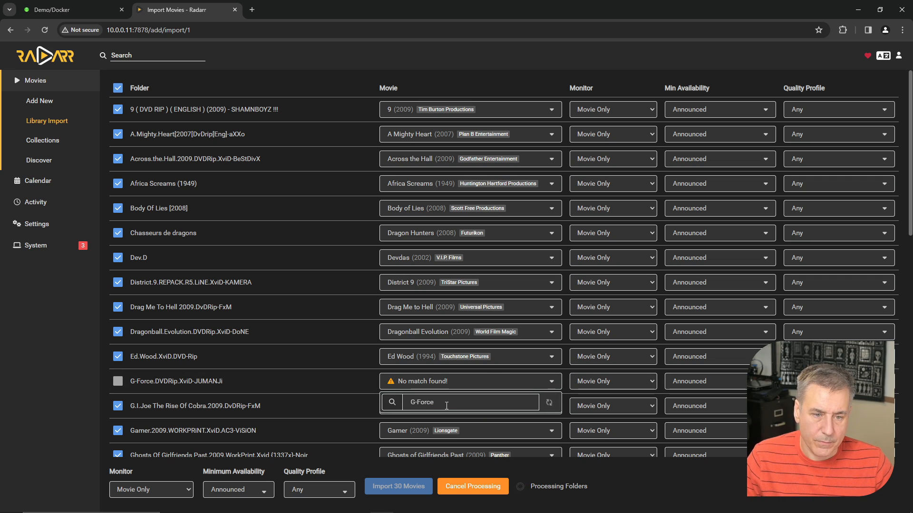
{"action": "left_click", "coordinate": [473, 423]}
Remove the release tags from the Harry Potter folder's search and match it to Harry Potter and the Half-Blood Prince (2009).
{"action": "scroll", "coordinate": [474, 405], "scroll_direction": "down", "scroll_amount": 3}
{"action": "left_click", "coordinate": [456, 345]}
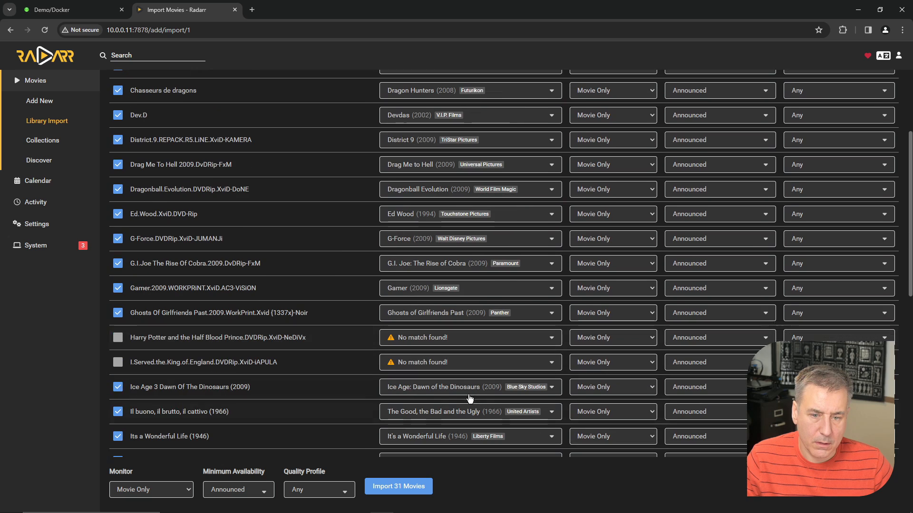
{"action": "left_click_drag", "start_coordinate": [525, 359], "coordinate": [540, 357]}
{"action": "key", "text": "BackSpace"}
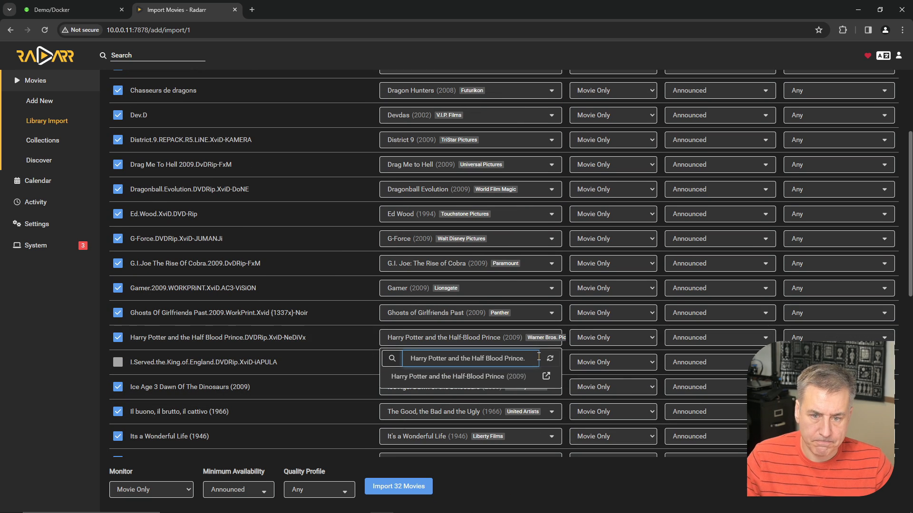
{"action": "left_click", "coordinate": [483, 383]}
Clean the I.Served.the.King.of.England search of dots and release tags and match the folder to I Served the King of England (2007).
{"action": "left_click", "coordinate": [466, 367]}
{"action": "left_click_drag", "start_coordinate": [491, 383], "coordinate": [540, 385]}
{"action": "key", "text": "BackSpace"}
{"action": "type", "text": "d"}
{"action": "left_click", "coordinate": [470, 382]}
{"action": "key", "text": "BackSpace"}
{"action": "key", "text": "Left"}
{"action": "key", "text": "Left"}
{"action": "key", "text": "Left"}
{"action": "key", "text": "BackSpace"}
{"action": "key", "text": "space"}
{"action": "key", "text": "Left"}
{"action": "key", "text": "Left"}
{"action": "key", "text": "Left"}
{"action": "key", "text": "Left"}
{"action": "key", "text": "Left"}
{"action": "key", "text": "BackSpace"}
{"action": "key", "text": "space"}
{"action": "key", "text": "Left"}
{"action": "key", "text": "Left"}
{"action": "key", "text": "Left"}
{"action": "key", "text": "Left"}
{"action": "key", "text": "BackSpace"}
{"action": "key", "text": "Left"}
{"action": "key", "text": "Left"}
{"action": "key", "text": "Left"}
{"action": "key", "text": "Left"}
{"action": "key", "text": "Left"}
{"action": "key", "text": "Left"}
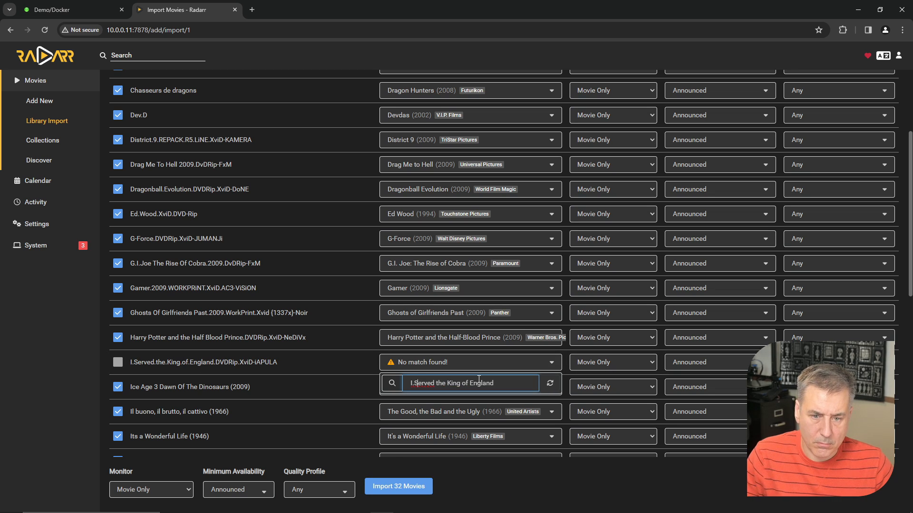
{"action": "left_click", "coordinate": [443, 397]}
Trim the The.Taking.of.Pelham.123 folder's search to its title and match it to The Taking of Pelham 1 2 3 (2009).
{"action": "scroll", "coordinate": [419, 238], "scroll_direction": "down", "scroll_amount": 4}
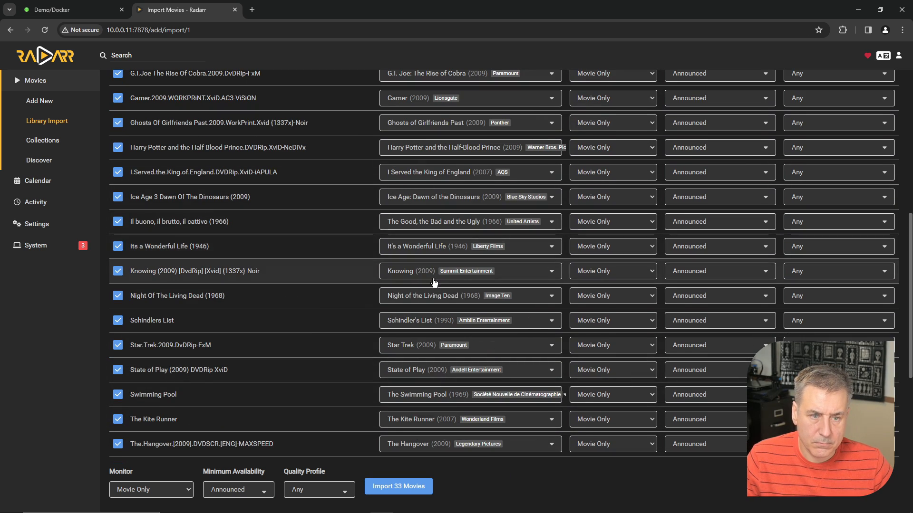
{"action": "scroll", "coordinate": [462, 335], "scroll_direction": "down", "scroll_amount": 3}
{"action": "left_click", "coordinate": [451, 351]}
{"action": "left_click_drag", "start_coordinate": [499, 372], "coordinate": [515, 372]}
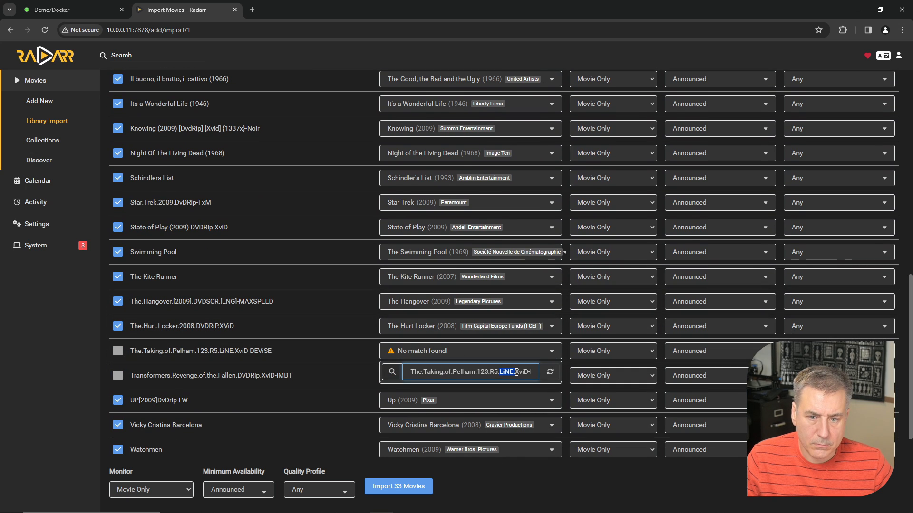
{"action": "key", "text": "shift+End"}
{"action": "key", "text": "BackSpace"}
{"action": "key", "text": "BackSpace"}
{"action": "key", "text": "BackSpace"}
{"action": "key", "text": "BackSpace"}
{"action": "key", "text": "BackSpace"}
{"action": "key", "text": "Left"}
{"action": "key", "text": "Left"}
{"action": "key", "text": "Left"}
{"action": "key", "text": "BackSpace"}
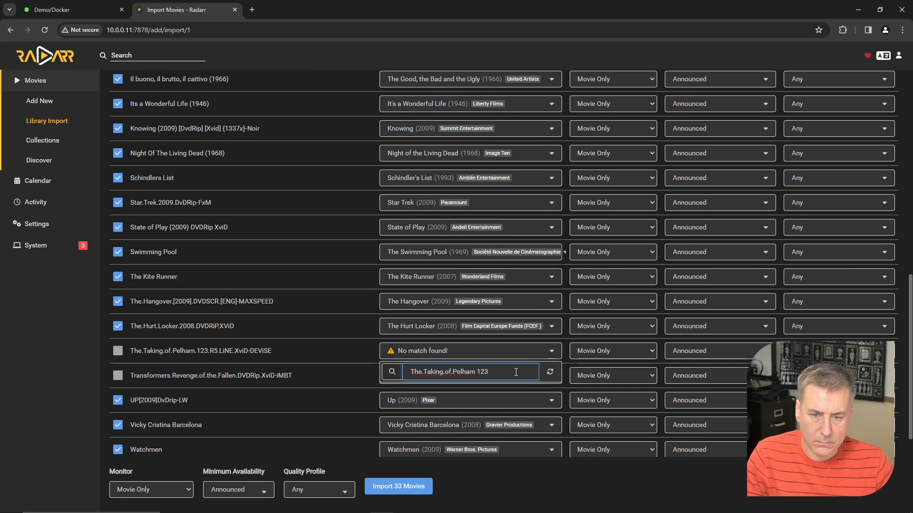
{"action": "left_click", "coordinate": [445, 393]}
Clean the Transformers folder's search of dots and release tags and match it to Transformers: Revenge of the Fallen (2009).
{"action": "left_click", "coordinate": [445, 375]}
{"action": "left_click", "coordinate": [453, 396]}
{"action": "key", "text": "BackSpace"}
{"action": "key", "text": "Right"}
{"action": "key", "text": "Right"}
{"action": "key", "text": "Right"}
{"action": "key", "text": "Right"}
{"action": "key", "text": "Right"}
{"action": "key", "text": "Right"}
{"action": "key", "text": "Right"}
{"action": "key", "text": "Right"}
{"action": "key", "text": "BackSpace"}
{"action": "key", "text": "Right"}
{"action": "key", "text": "Right"}
{"action": "key", "text": "Right"}
{"action": "key", "text": "BackSpace"}
{"action": "key", "text": "Right"}
{"action": "key", "text": "Right"}
{"action": "key", "text": "Right"}
{"action": "key", "text": "Right"}
{"action": "key", "text": "BackSpace"}
{"action": "key", "text": "space"}
{"action": "key", "text": "Right"}
{"action": "key", "text": "Right"}
{"action": "key", "text": "Right"}
{"action": "key", "text": "Right"}
{"action": "key", "text": "Right"}
{"action": "key", "text": "Right"}
{"action": "key", "text": "shift+End"}
{"action": "key", "text": "BackSpace"}
{"action": "left_click", "coordinate": [438, 416]}
Set the quality profile for all selected movies to HD - 720p/1080p and import them.
{"action": "scroll", "coordinate": [457, 384], "scroll_direction": "down", "scroll_amount": 2}
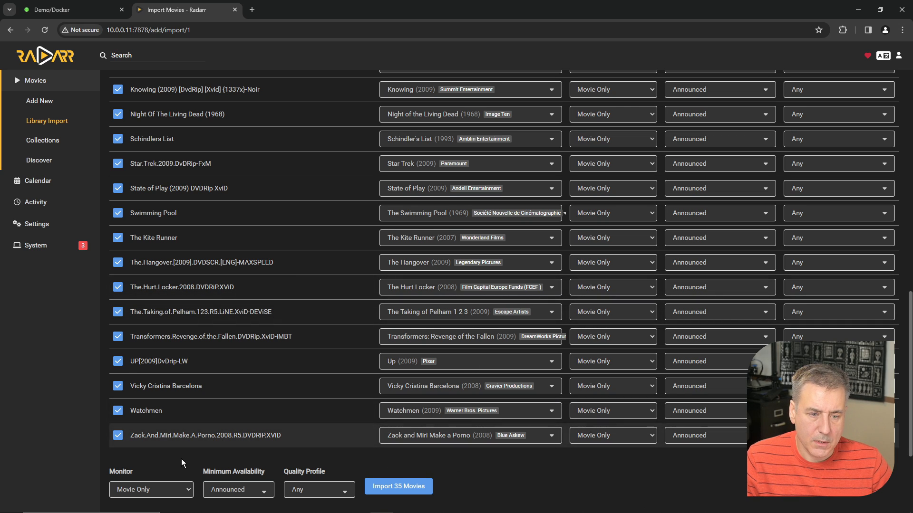
{"action": "left_click", "coordinate": [328, 496]}
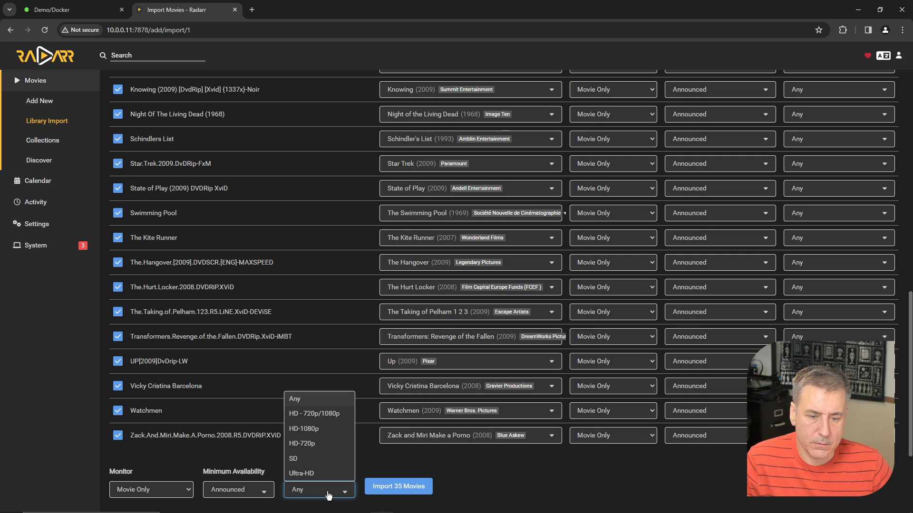
{"action": "left_click", "coordinate": [325, 418]}
{"action": "left_click", "coordinate": [404, 487]}
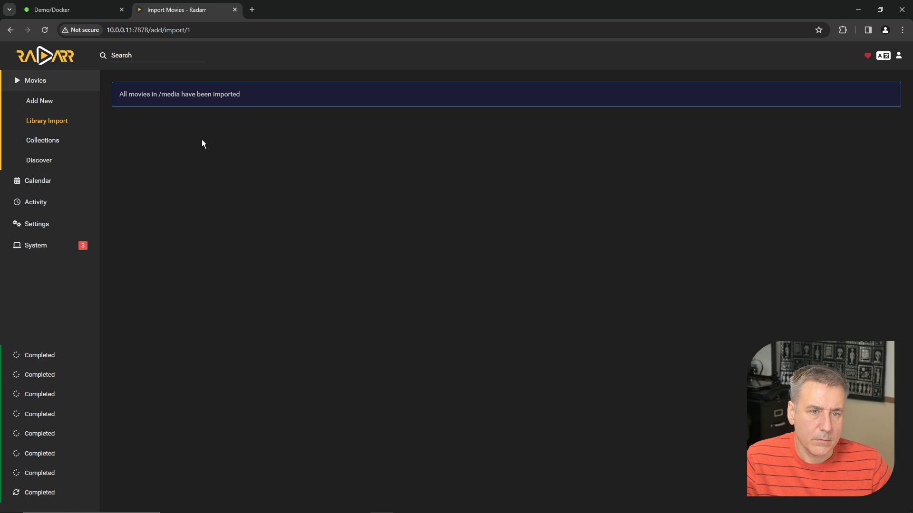
Open the Movies library and sign in with the username Demo and the account password.
{"action": "left_click", "coordinate": [38, 81]}
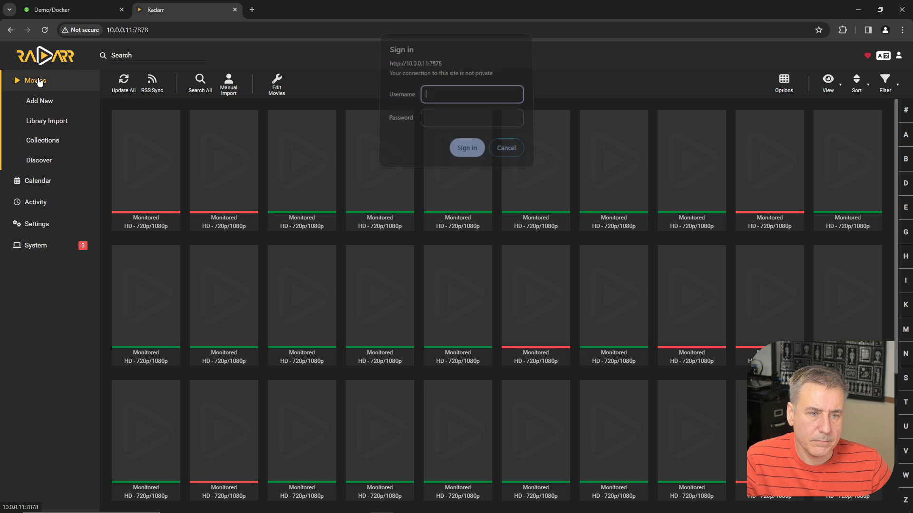
{"action": "type", "text": "Demo"}
{"action": "left_click", "coordinate": [445, 123]}
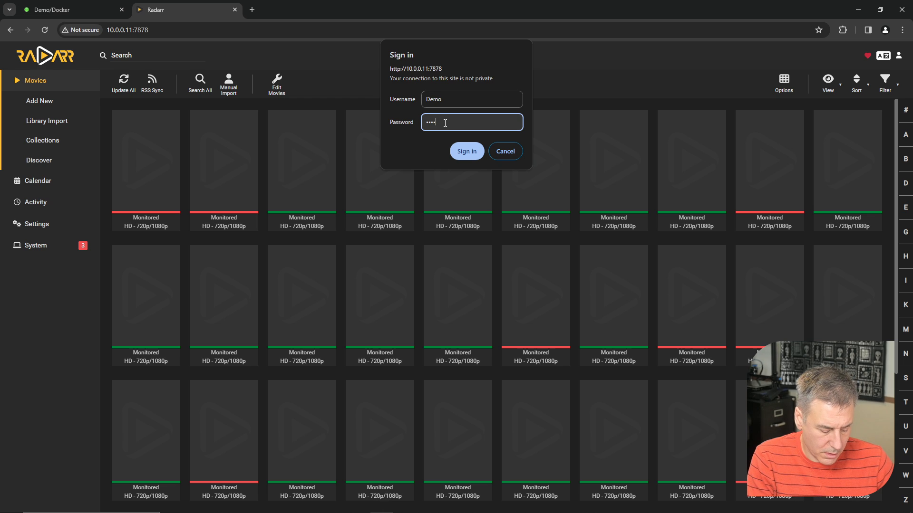
{"action": "key", "text": "Return"}
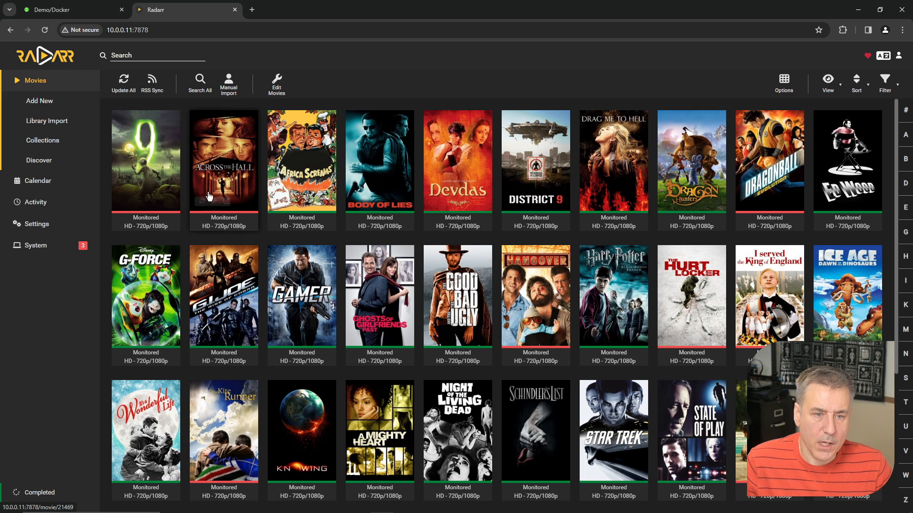
Open the details of the movie 9 and toggle its monitoring, leaving it unmonitored.
{"action": "left_click", "coordinate": [160, 182]}
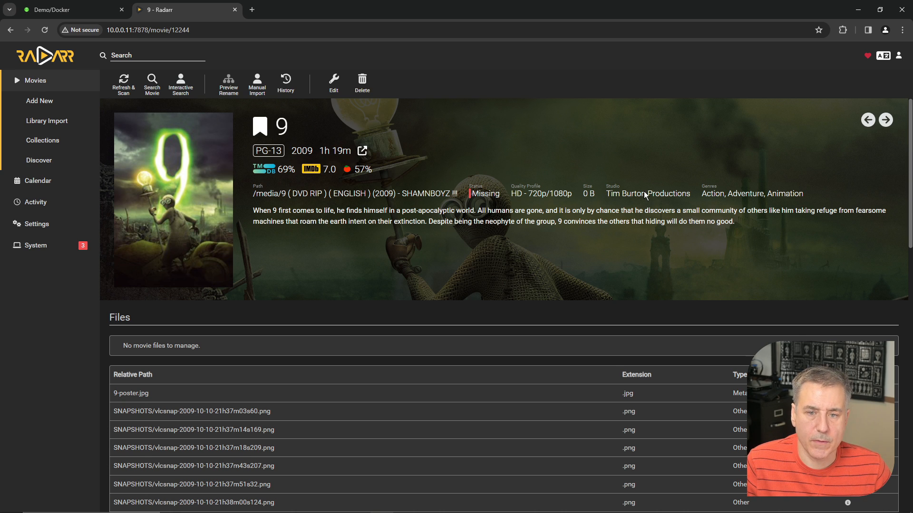
{"action": "left_click", "coordinate": [260, 126]}
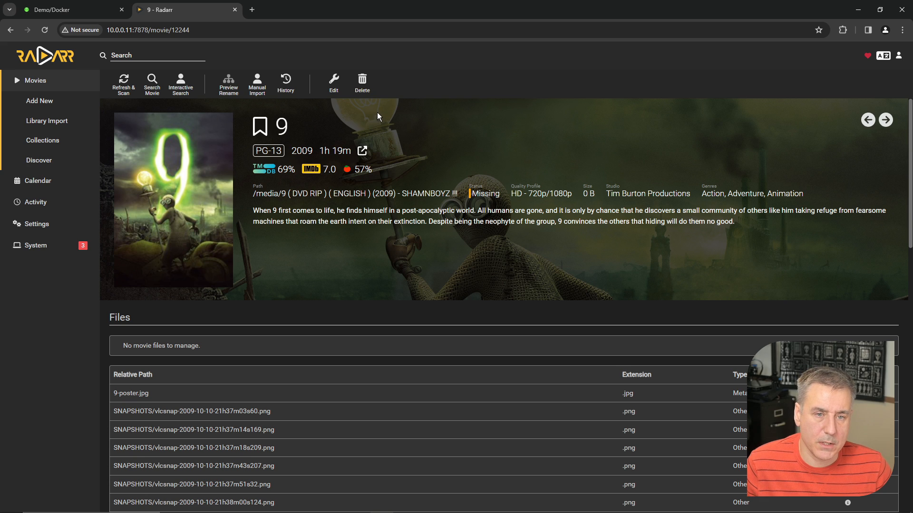
{"action": "left_click", "coordinate": [260, 127]}
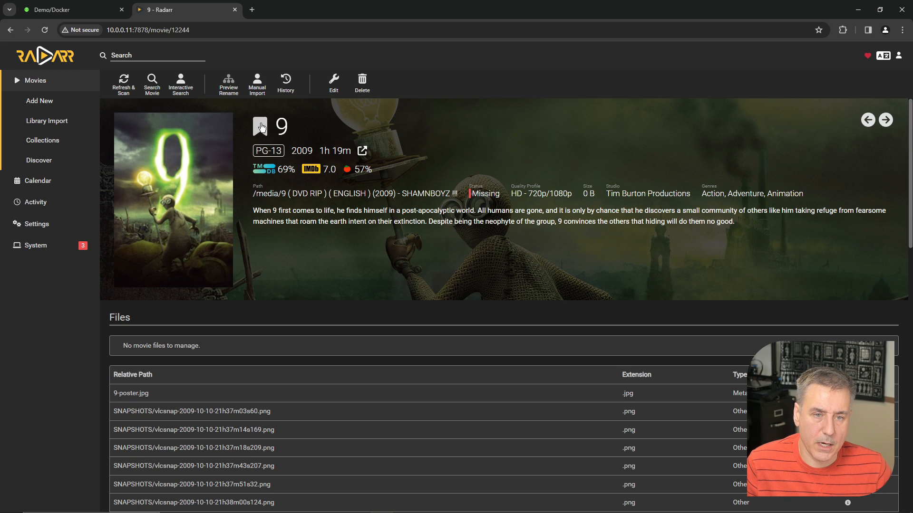
{"action": "left_click", "coordinate": [260, 126]}
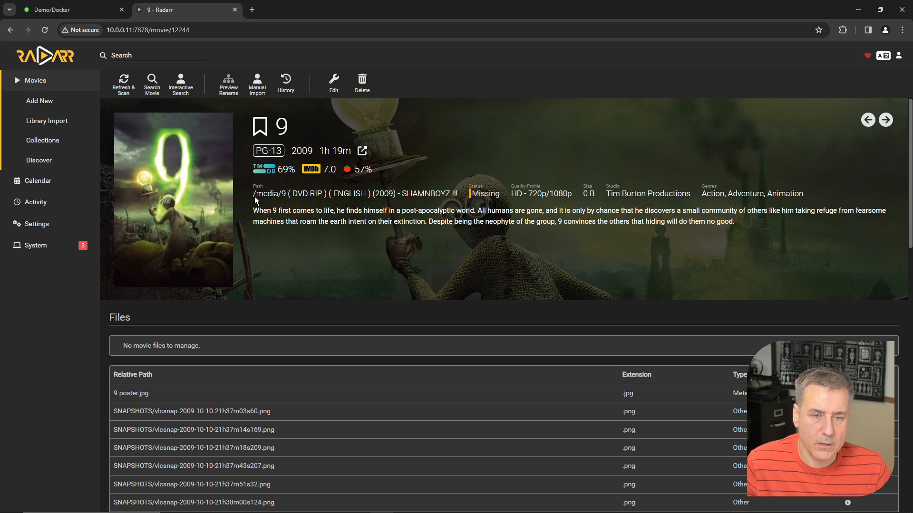
Review the path, status and size of the movie 9, and browse to the next movie and back.
{"action": "left_click_drag", "start_coordinate": [280, 197], "coordinate": [460, 196]}
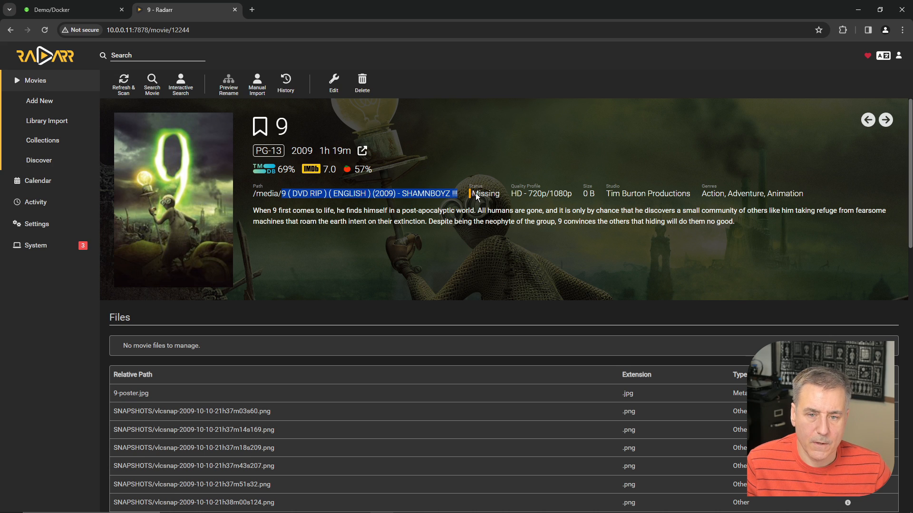
{"action": "left_click", "coordinate": [479, 197]}
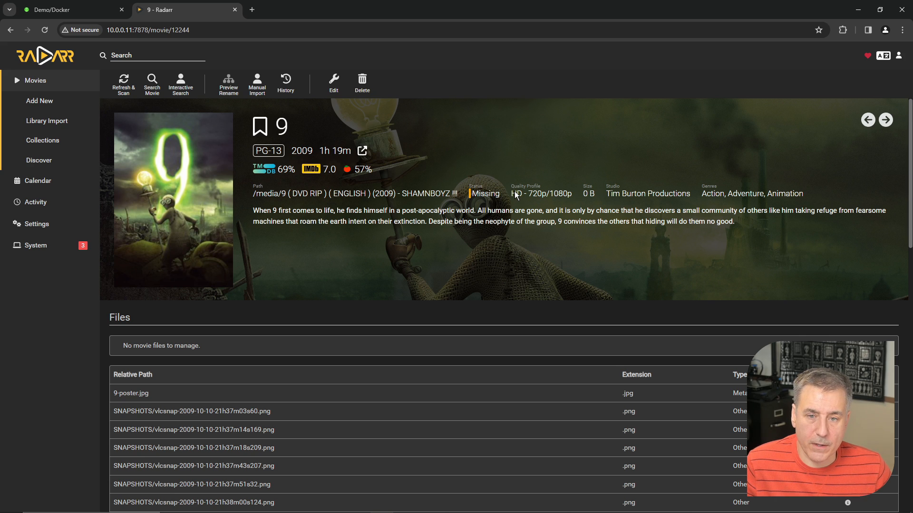
{"action": "left_click_drag", "start_coordinate": [592, 199], "coordinate": [593, 203]}
{"action": "left_click", "coordinate": [593, 202]}
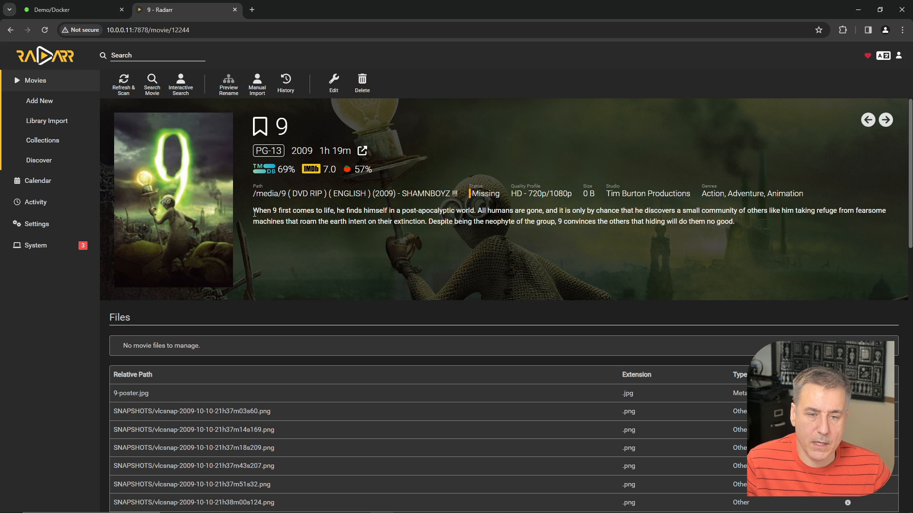
{"action": "left_click", "coordinate": [887, 120]}
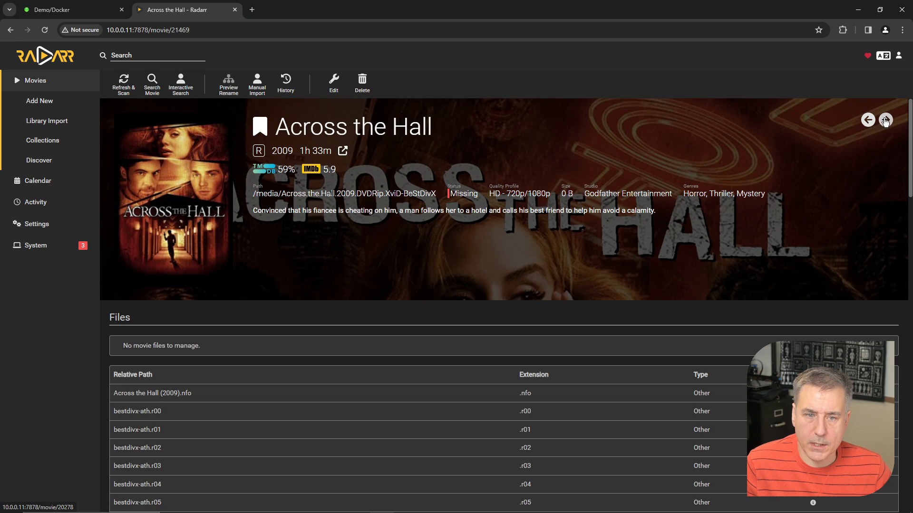
{"action": "left_click", "coordinate": [870, 123]}
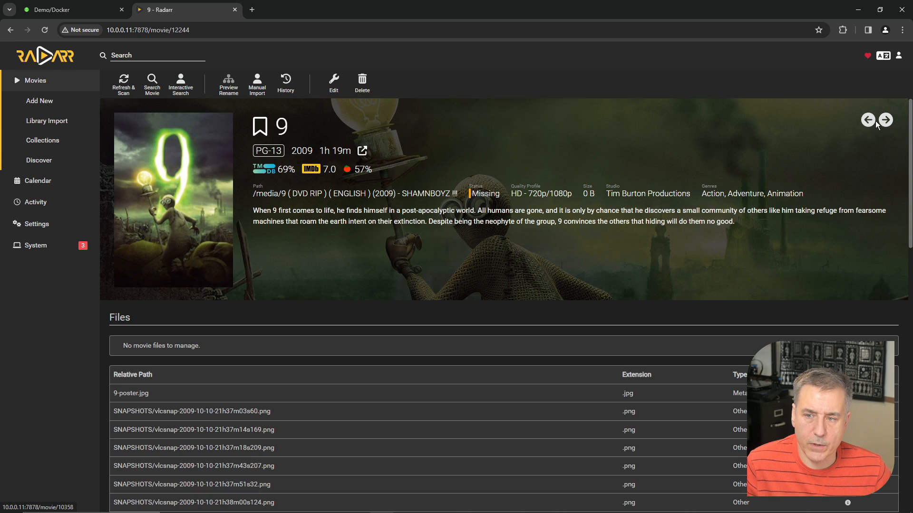
Open The Good, the Bad and the Ugly from the movie library and set it to unmonitored.
{"action": "left_click", "coordinate": [38, 84]}
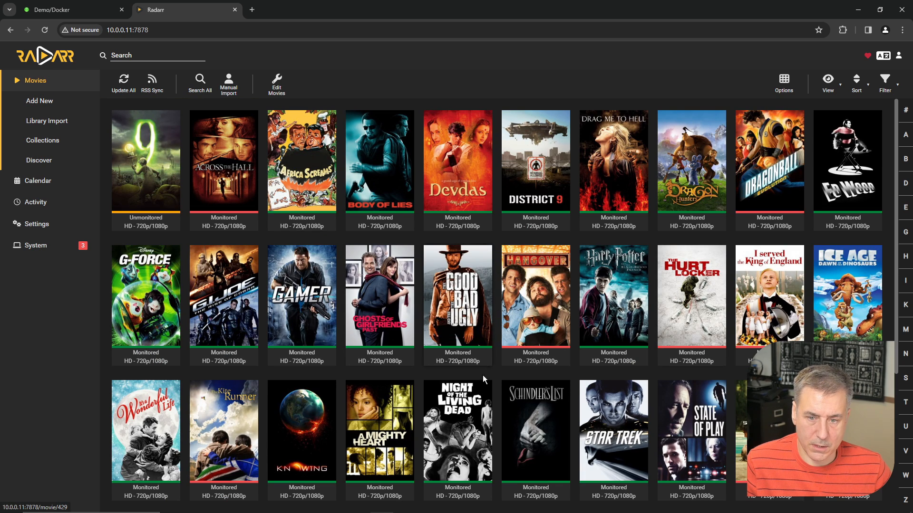
{"action": "left_click", "coordinate": [458, 294]}
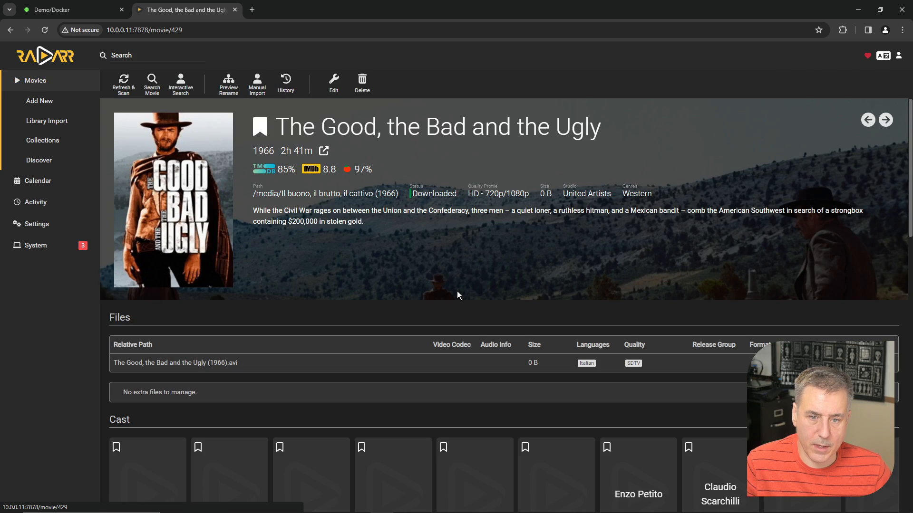
{"action": "left_click", "coordinate": [260, 126]}
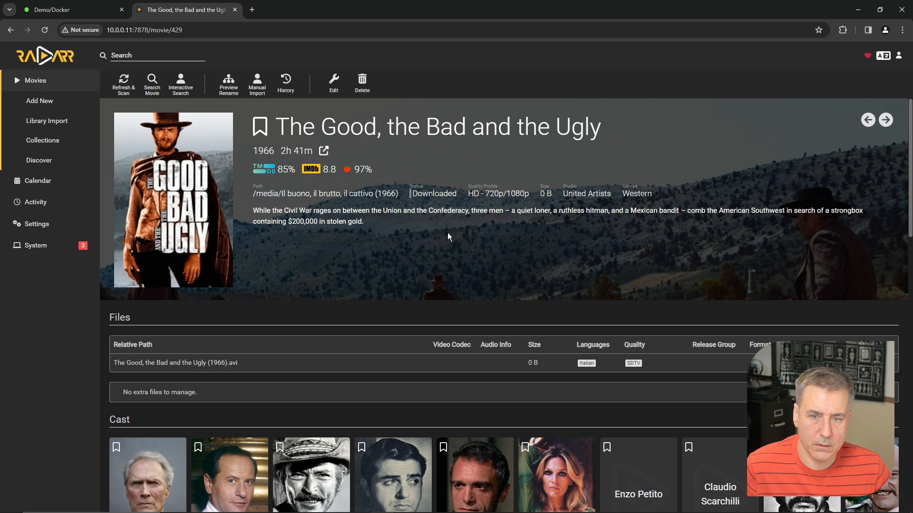
Change the path of the movie 9 to /media/9 (2009), save it and have Radarr move the files.
{"action": "left_click", "coordinate": [40, 81]}
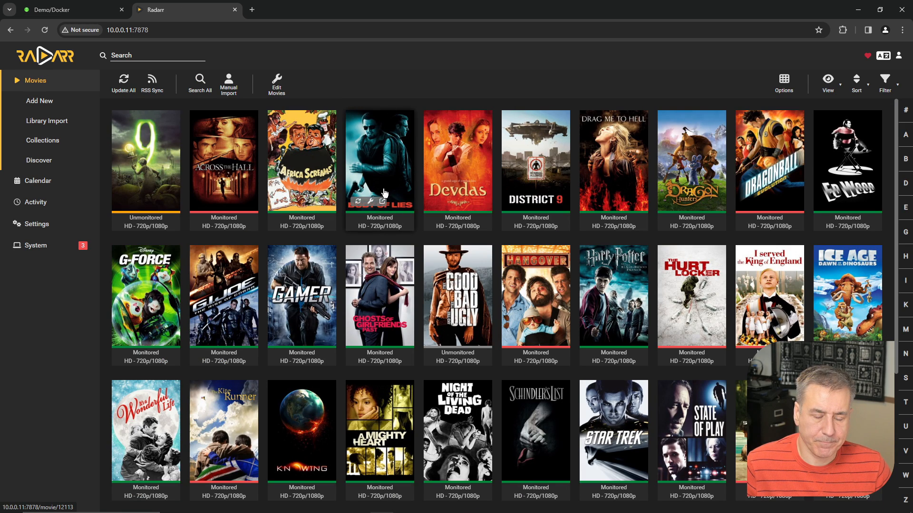
{"action": "left_click", "coordinate": [151, 153]}
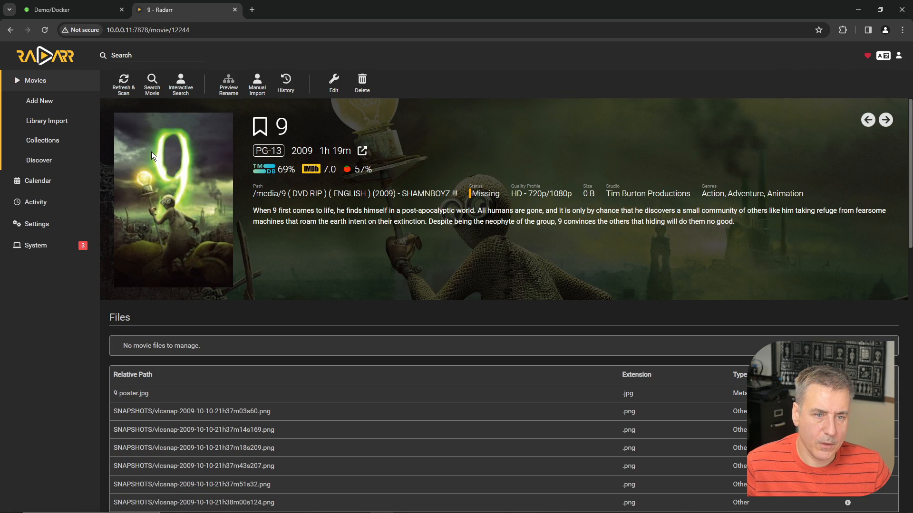
{"action": "left_click", "coordinate": [334, 83]}
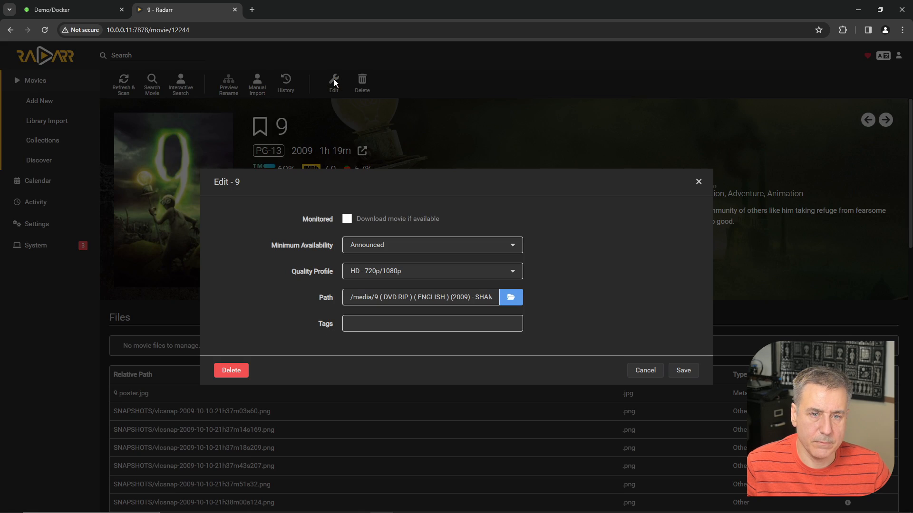
{"action": "left_click_drag", "start_coordinate": [421, 297], "coordinate": [510, 300]}
{"action": "key", "text": "BackSpace"}
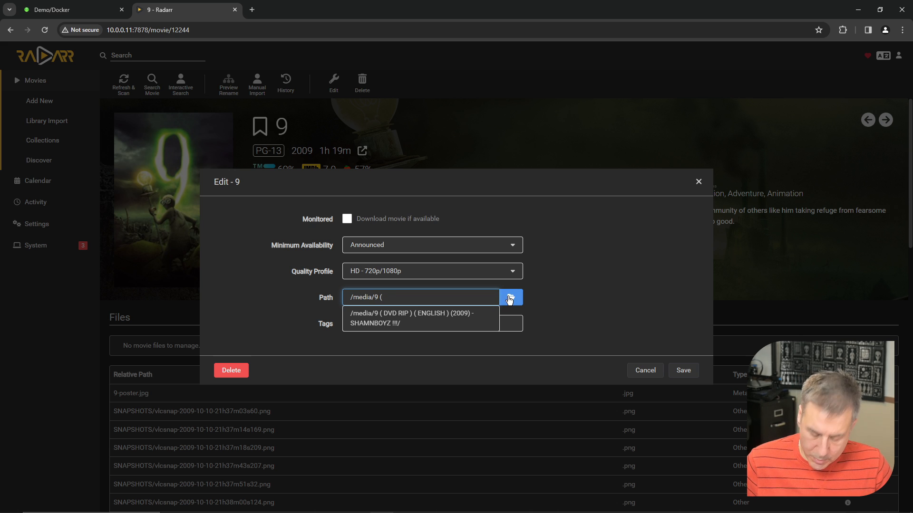
{"action": "type", "text": "2009"}
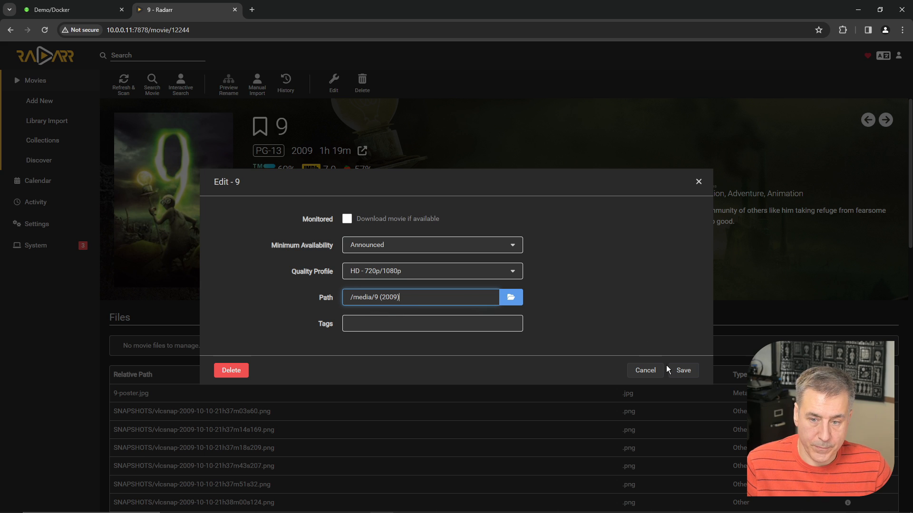
{"action": "left_click", "coordinate": [683, 370]}
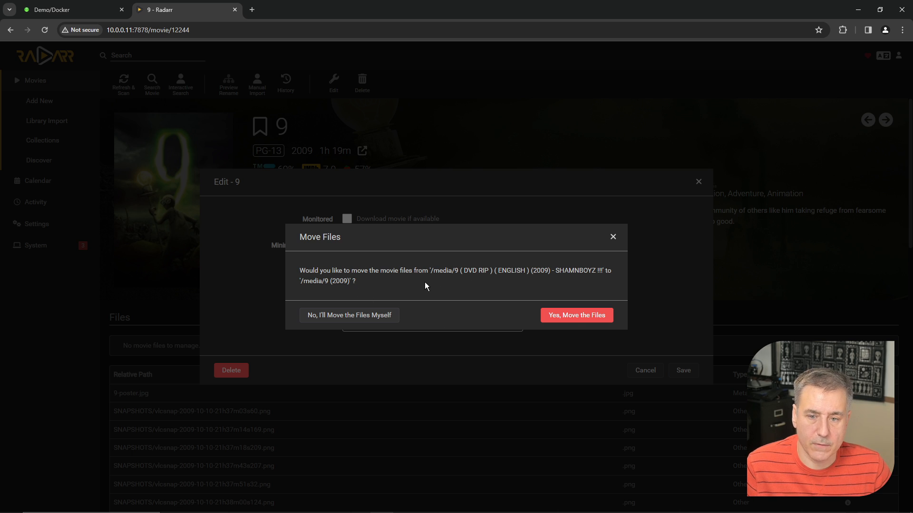
{"action": "left_click", "coordinate": [574, 317]}
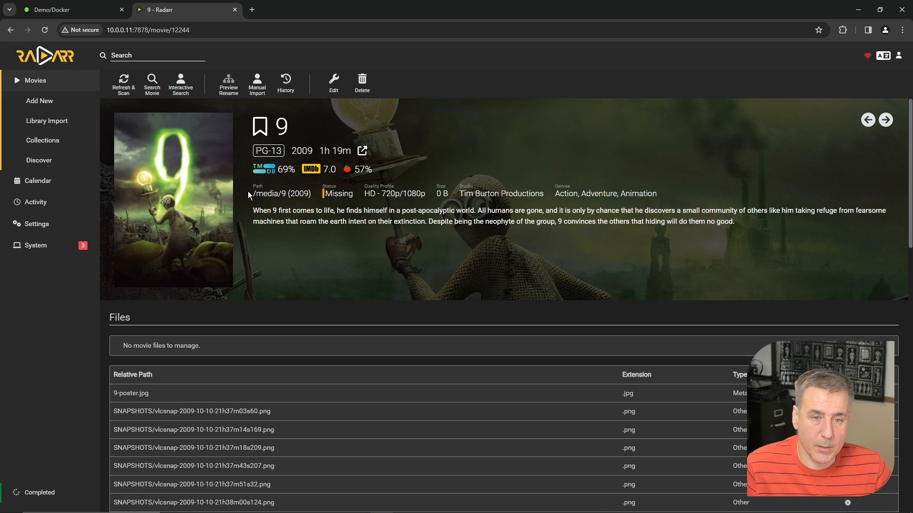
{"action": "left_click_drag", "start_coordinate": [255, 198], "coordinate": [282, 199]}
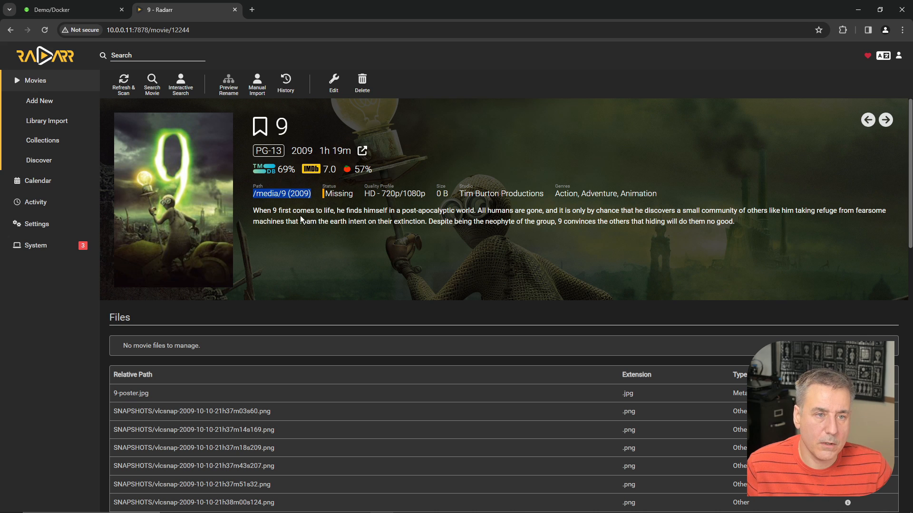
Open the details of Africa Screams from the library and check its download status, quality profile and file size.
{"action": "left_click", "coordinate": [36, 81]}
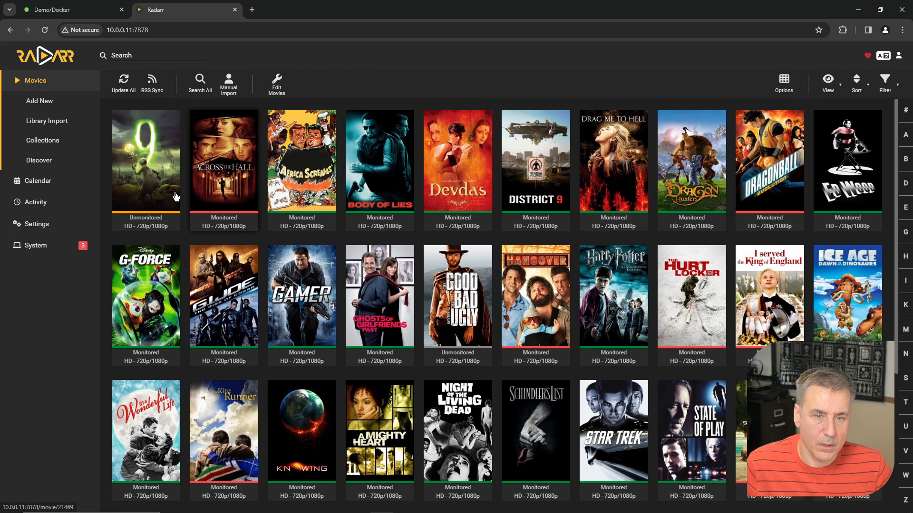
{"action": "left_click", "coordinate": [304, 162]}
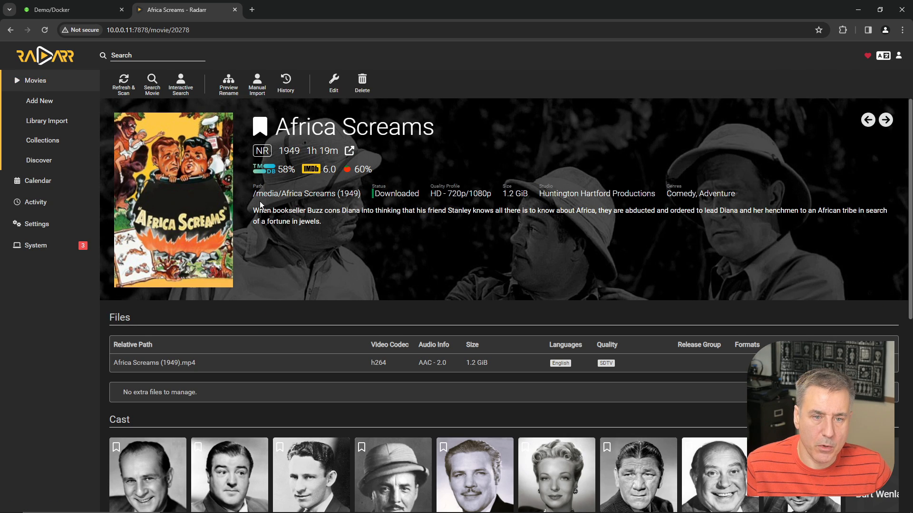
{"action": "double_click", "coordinate": [380, 195]}
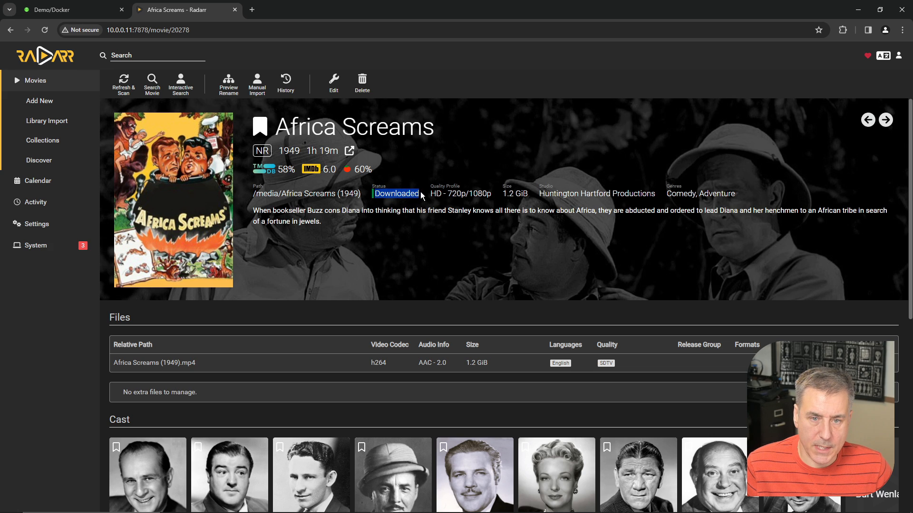
{"action": "left_click_drag", "start_coordinate": [430, 194], "coordinate": [528, 198]}
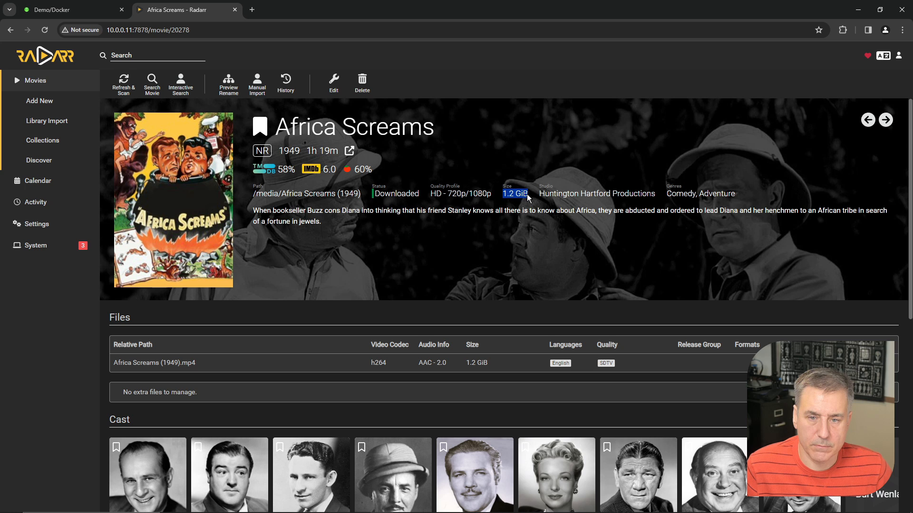
Open the library's manual import, remove the A.Mighty.Heart folder from the recent folders and cancel without importing.
{"action": "left_click", "coordinate": [30, 83]}
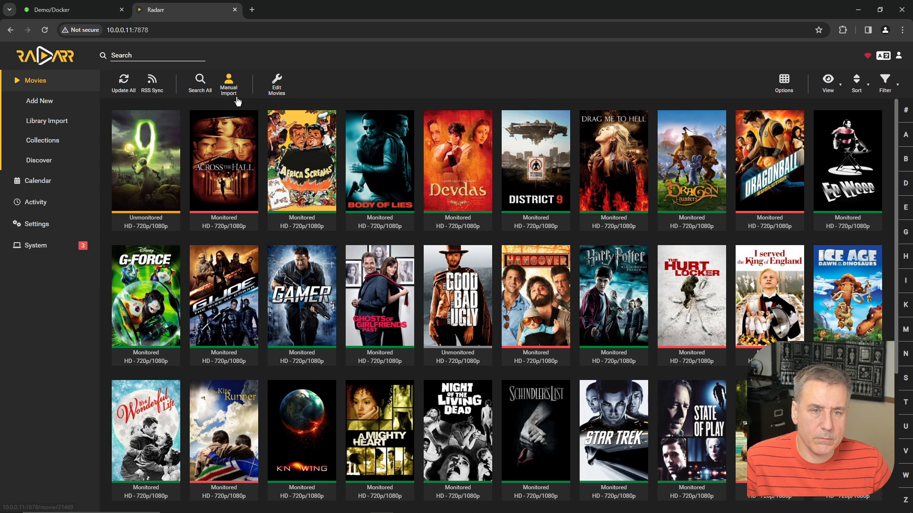
{"action": "left_click", "coordinate": [226, 88]}
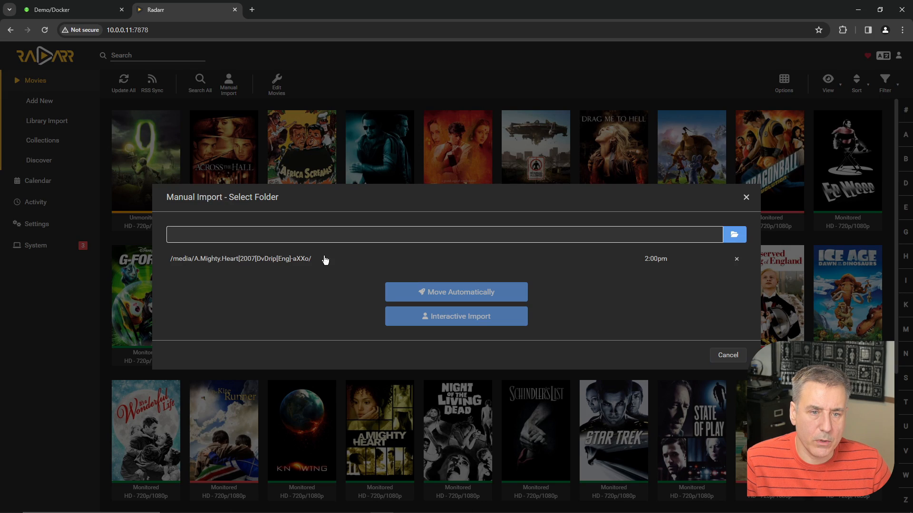
{"action": "left_click", "coordinate": [302, 235]}
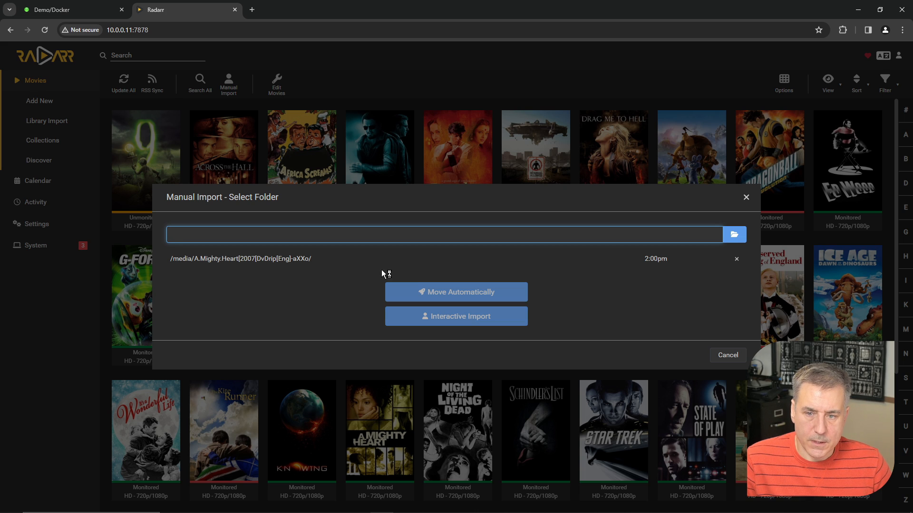
{"action": "left_click", "coordinate": [738, 260]}
{"action": "left_click", "coordinate": [728, 355]}
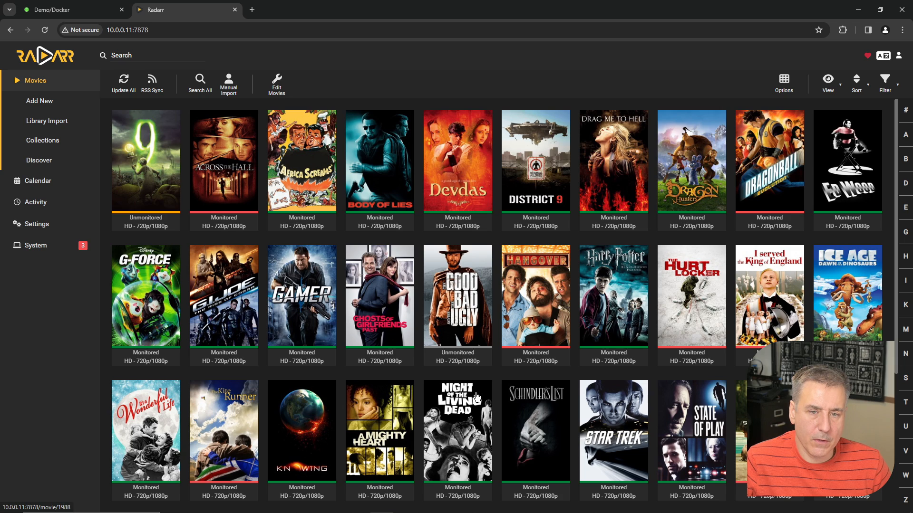
Search for "the dark knight" as a new movie and open the add options for The Dark Knight (2008).
{"action": "left_click", "coordinate": [39, 102]}
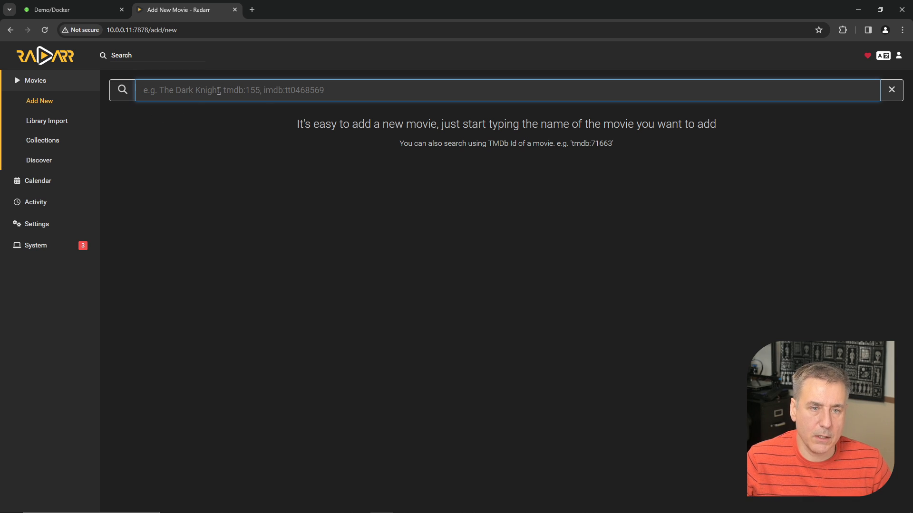
{"action": "type", "text": "the dardk"}
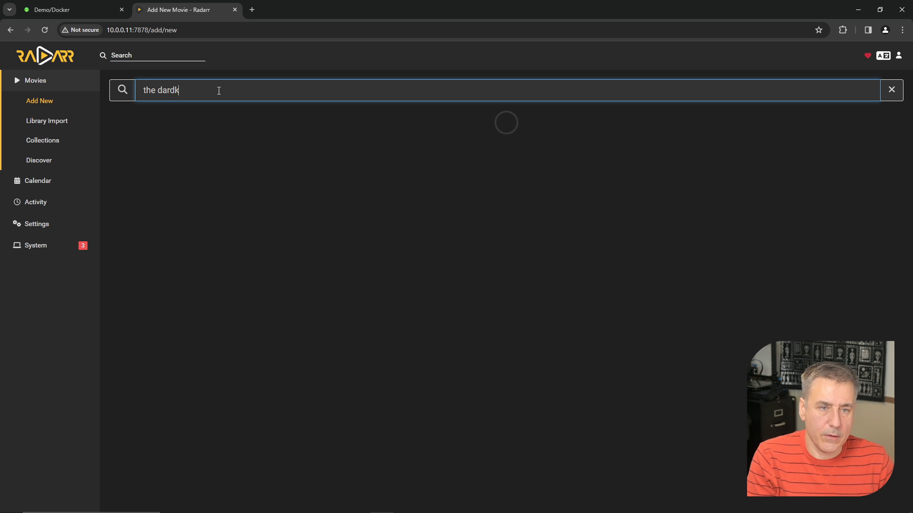
{"action": "key", "text": "BackSpace"}
{"action": "type", "text": "k "}
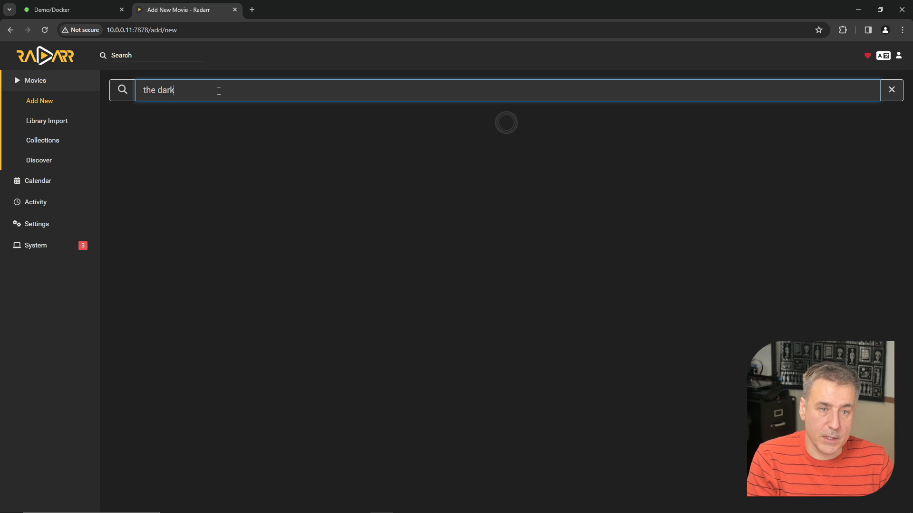
{"action": "type", "text": "knight"}
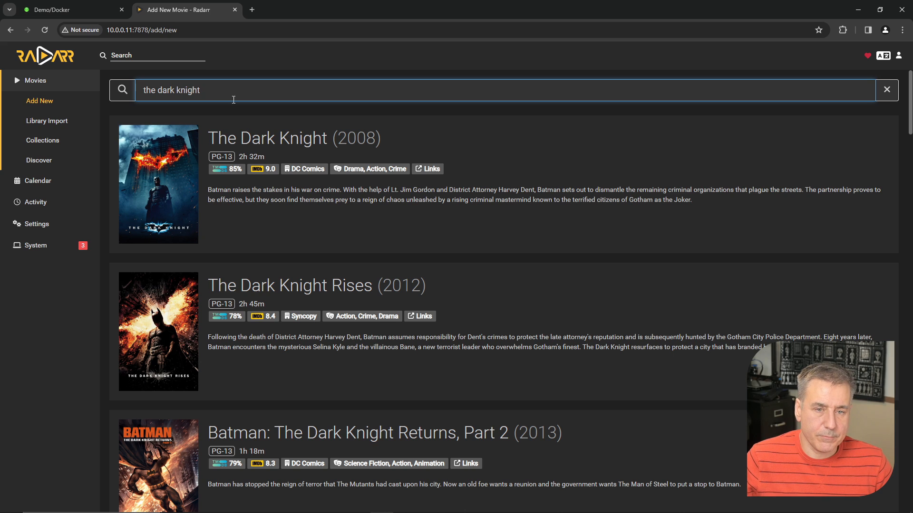
{"action": "left_click", "coordinate": [174, 175]}
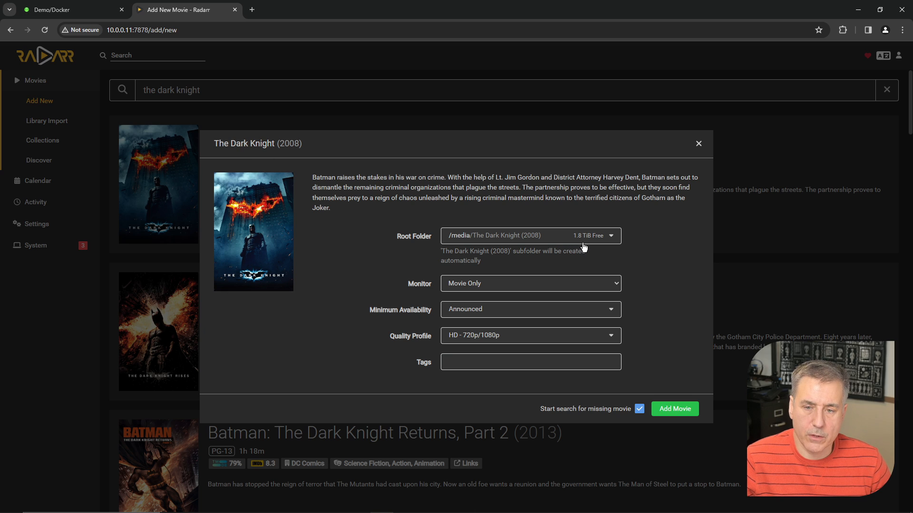
Set monitoring to None and the quality profile to HD-1080p for The Dark Knight, and add the movie.
{"action": "left_click", "coordinate": [520, 284]}
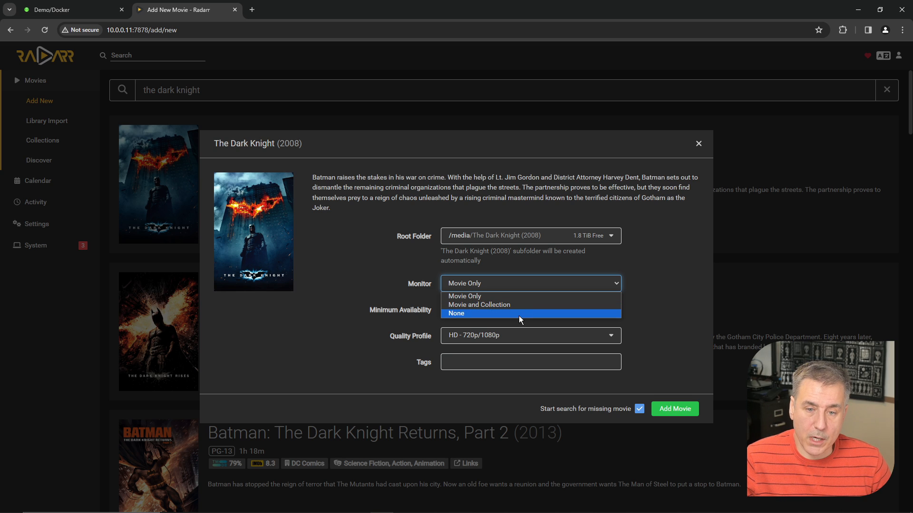
{"action": "left_click", "coordinate": [481, 315]}
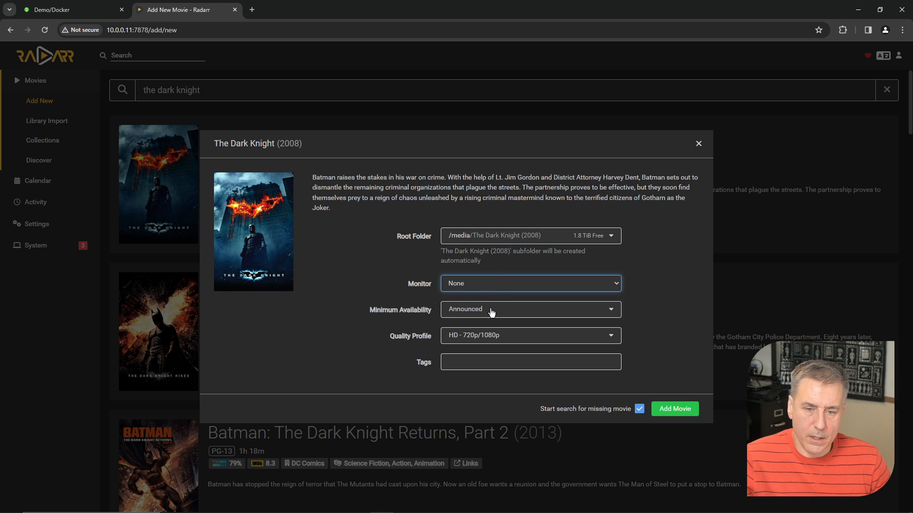
{"action": "left_click", "coordinate": [515, 337]}
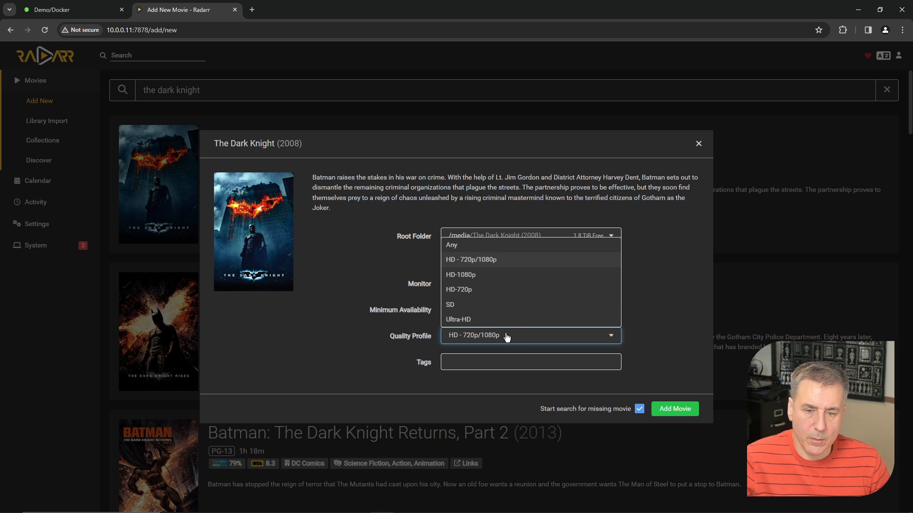
{"action": "left_click", "coordinate": [484, 275]}
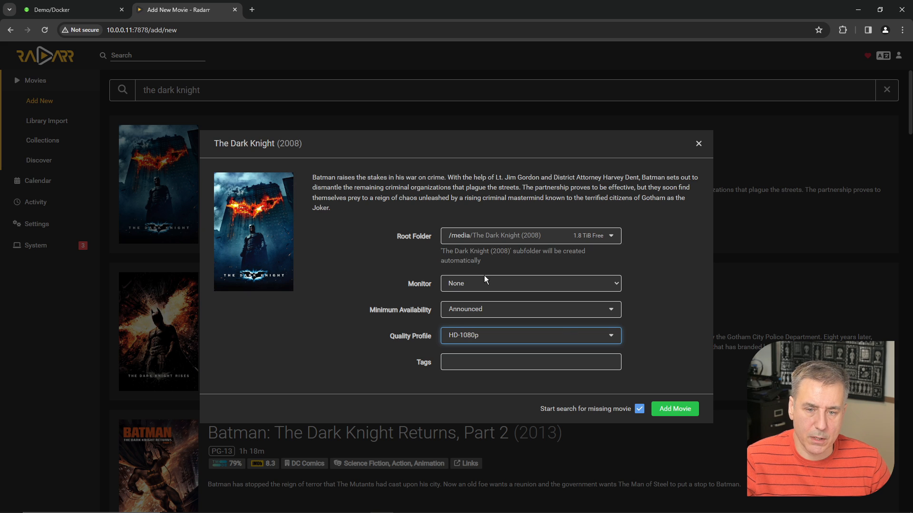
{"action": "left_click", "coordinate": [678, 409]}
Open the details of The Dark Knight from the Movies library.
{"action": "left_click", "coordinate": [36, 80]}
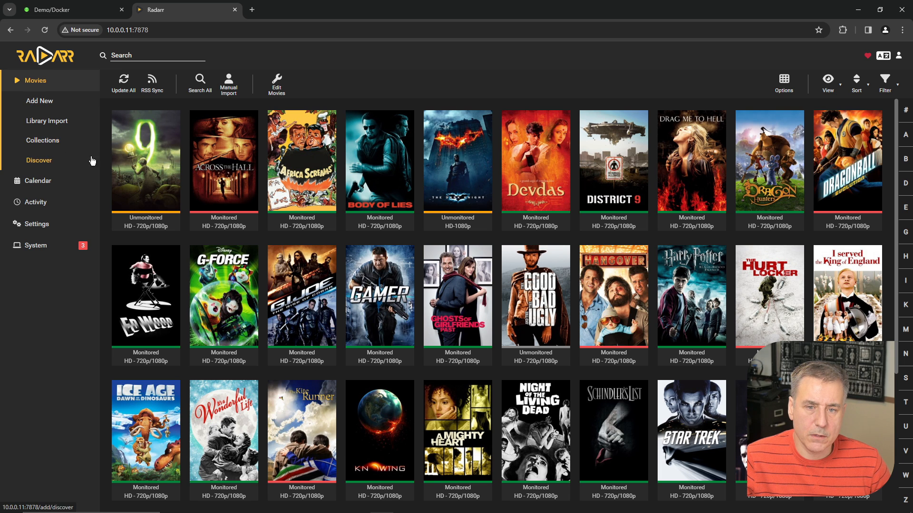
{"action": "left_click", "coordinate": [469, 161]}
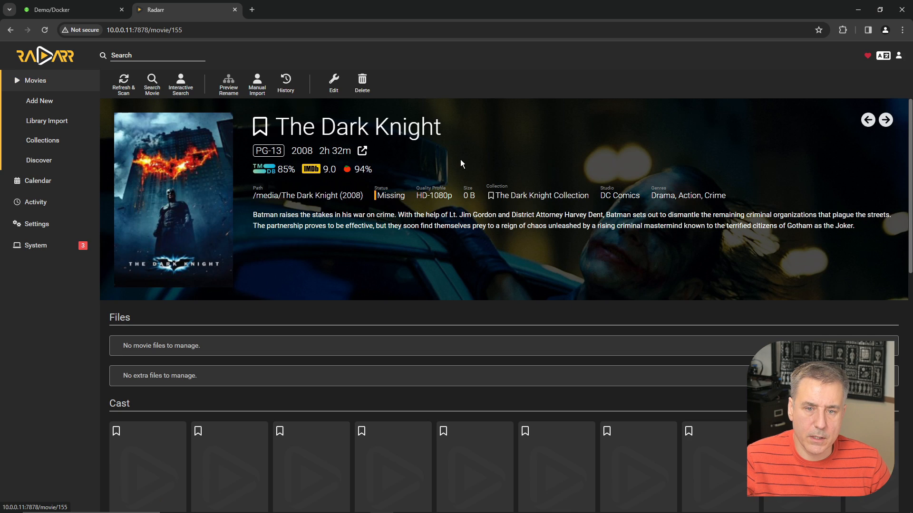
Browse for another library import folder, choose /media and cancel without selecting it.
{"action": "left_click", "coordinate": [52, 121]}
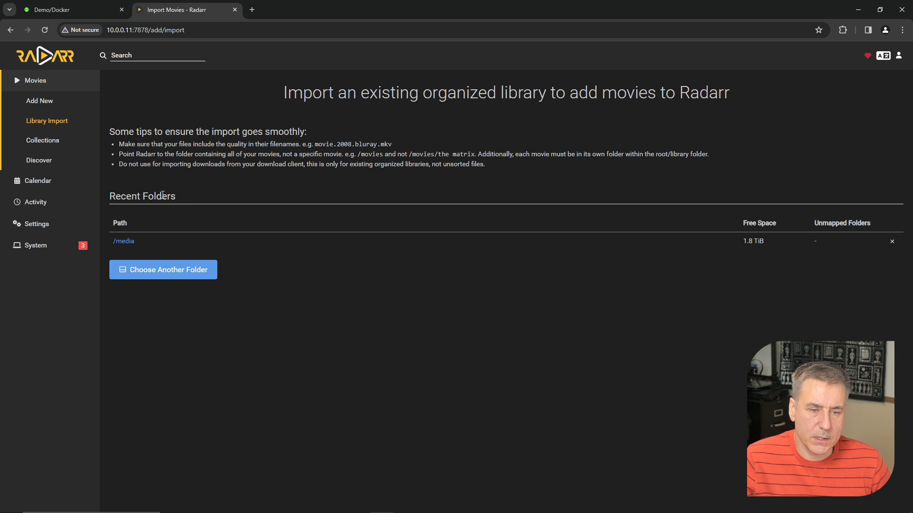
{"action": "left_click", "coordinate": [158, 275]}
{"action": "scroll", "coordinate": [258, 350], "scroll_direction": "down", "scroll_amount": 1}
{"action": "left_click", "coordinate": [258, 350]}
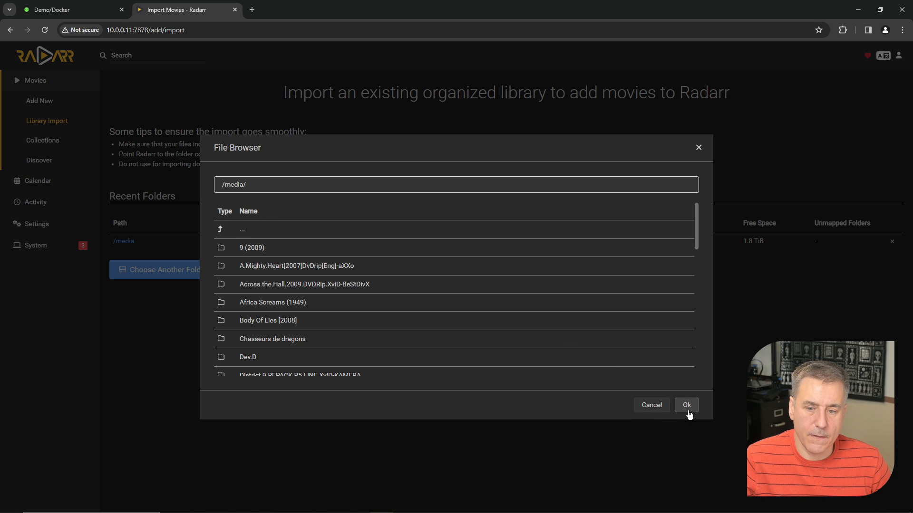
{"action": "left_click", "coordinate": [651, 406]}
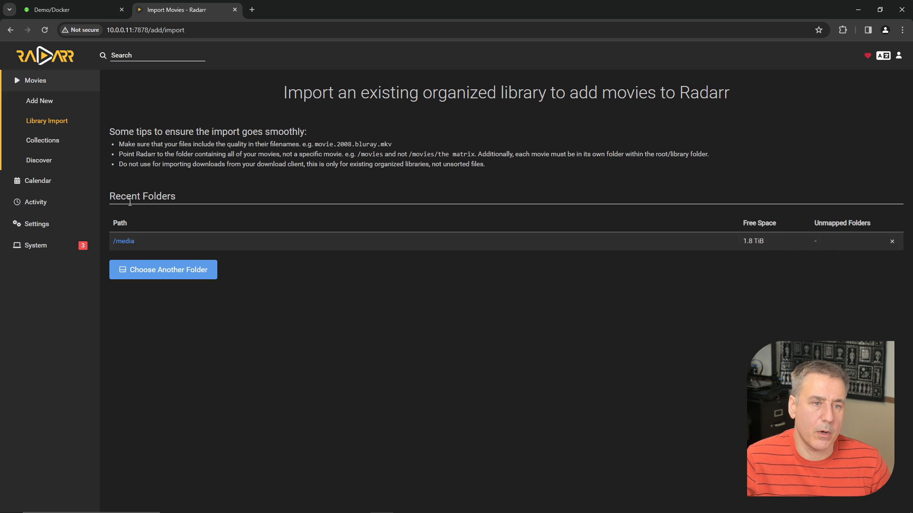
Open the movie collections, view the add options for The Dark Knight Rises (2012) and close them without adding the movie.
{"action": "left_click", "coordinate": [45, 141]}
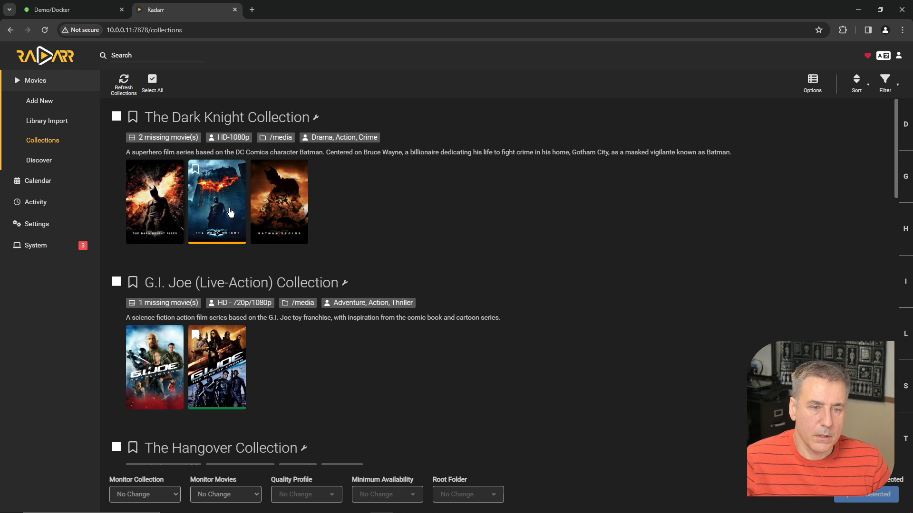
{"action": "left_click", "coordinate": [154, 198]}
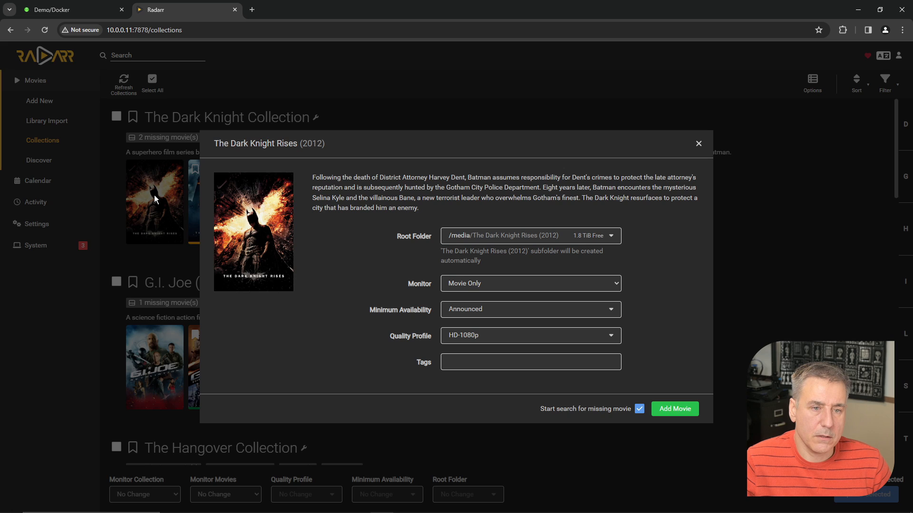
{"action": "left_click", "coordinate": [698, 144]}
Turn on monitoring for The Dark Knight Collection and look through the remaining collections.
{"action": "left_click", "coordinate": [133, 118]}
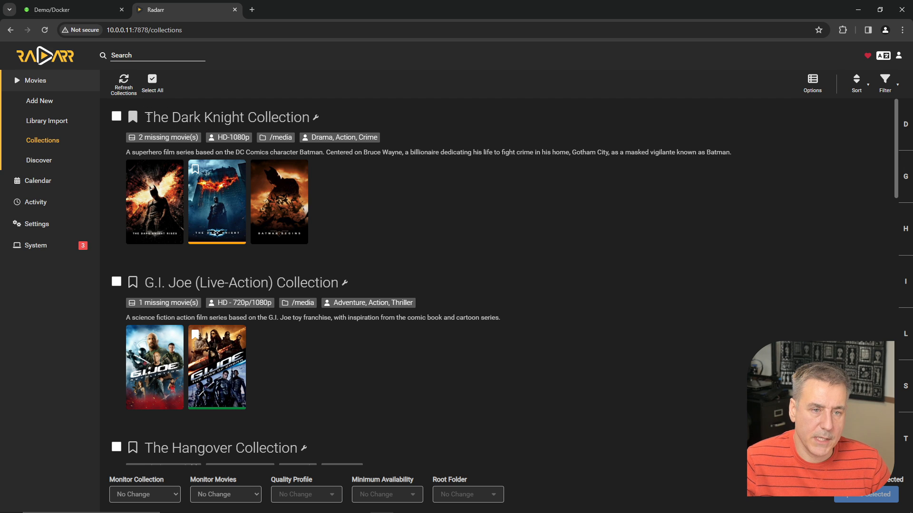
{"action": "scroll", "coordinate": [238, 218], "scroll_direction": "down", "scroll_amount": 6}
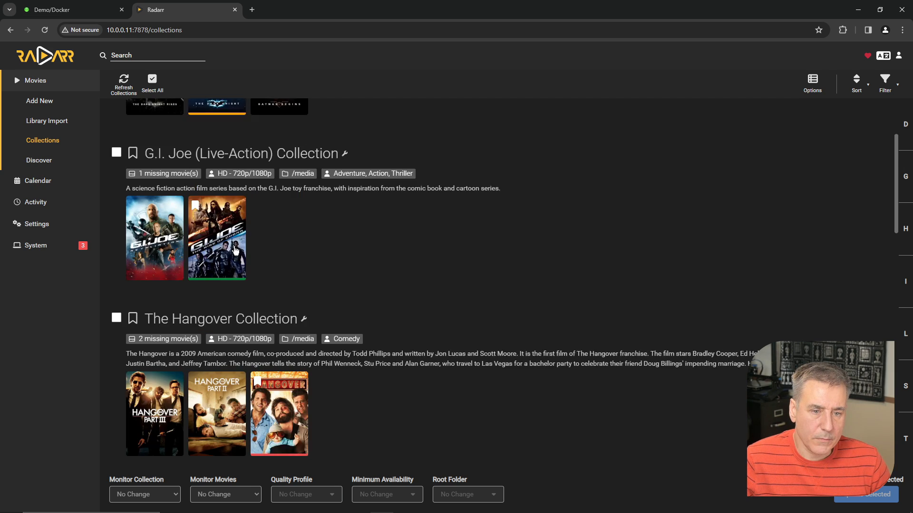
{"action": "scroll", "coordinate": [238, 219], "scroll_direction": "down", "scroll_amount": 6}
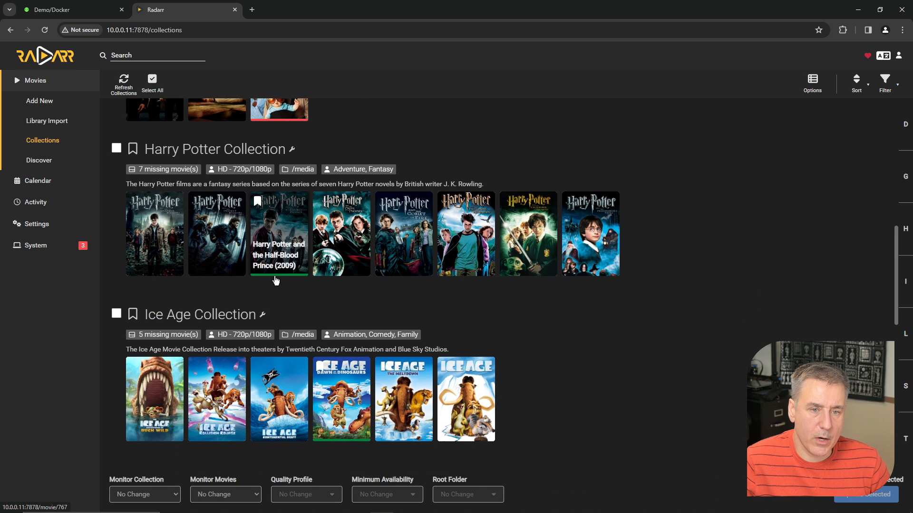
{"action": "scroll", "coordinate": [277, 277], "scroll_direction": "down", "scroll_amount": 9}
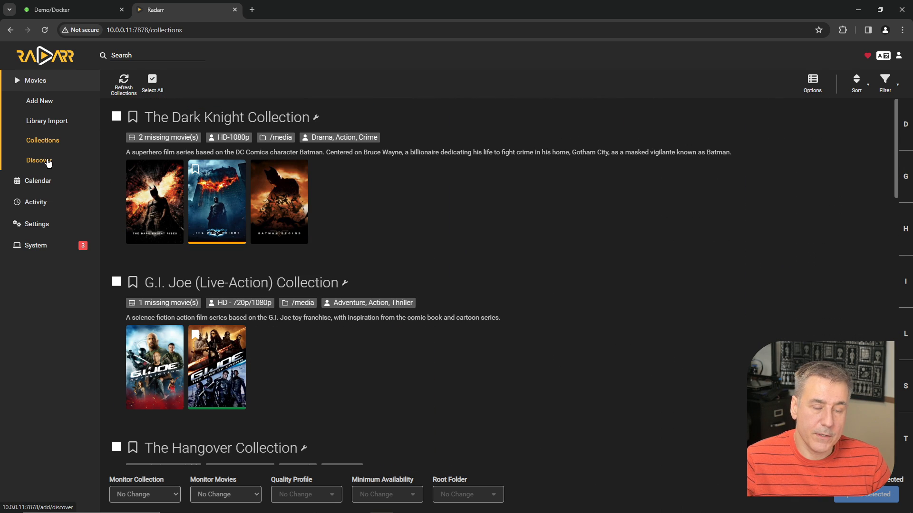
Review the monitoring and quality profile options for 21 Jump Street among the discover suggestions, and close without adding the movie.
{"action": "left_click", "coordinate": [48, 162]}
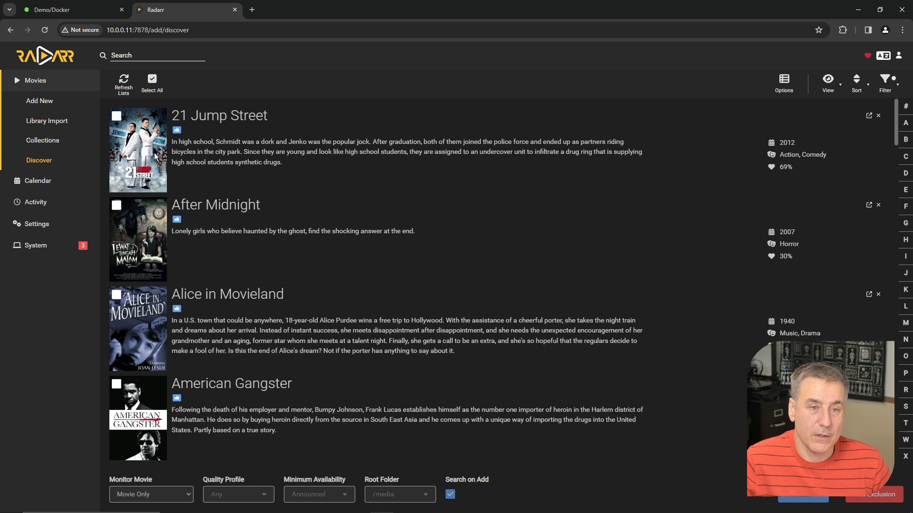
{"action": "left_click", "coordinate": [220, 115]}
{"action": "left_click", "coordinate": [497, 279]}
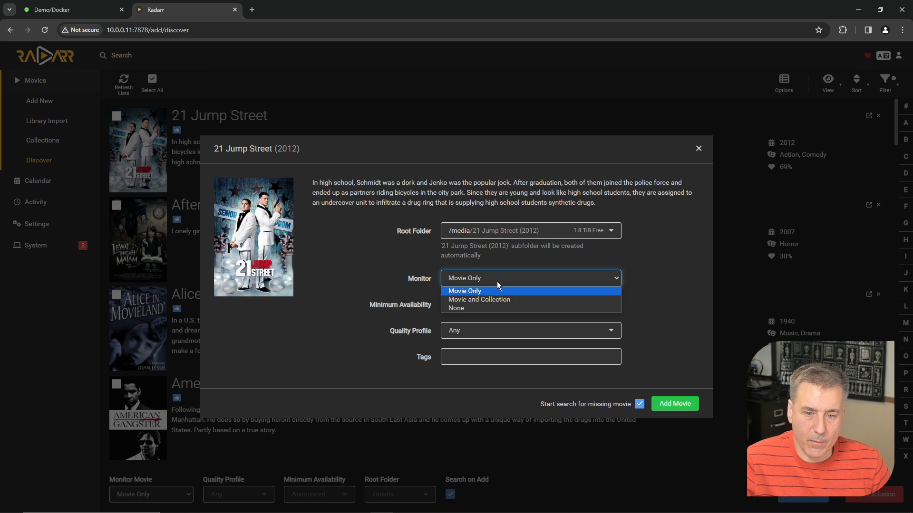
{"action": "left_click", "coordinate": [488, 277]}
{"action": "left_click", "coordinate": [486, 279]}
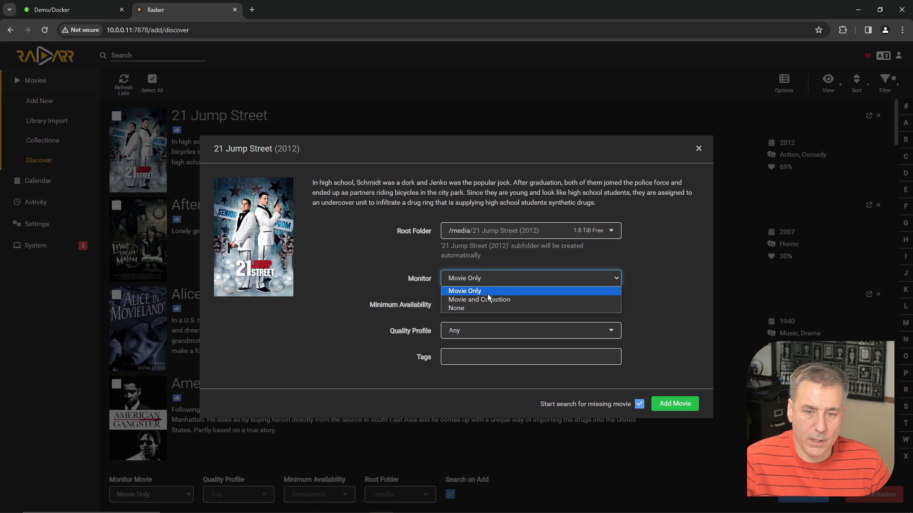
{"action": "left_click", "coordinate": [486, 277]}
{"action": "left_click", "coordinate": [481, 330]}
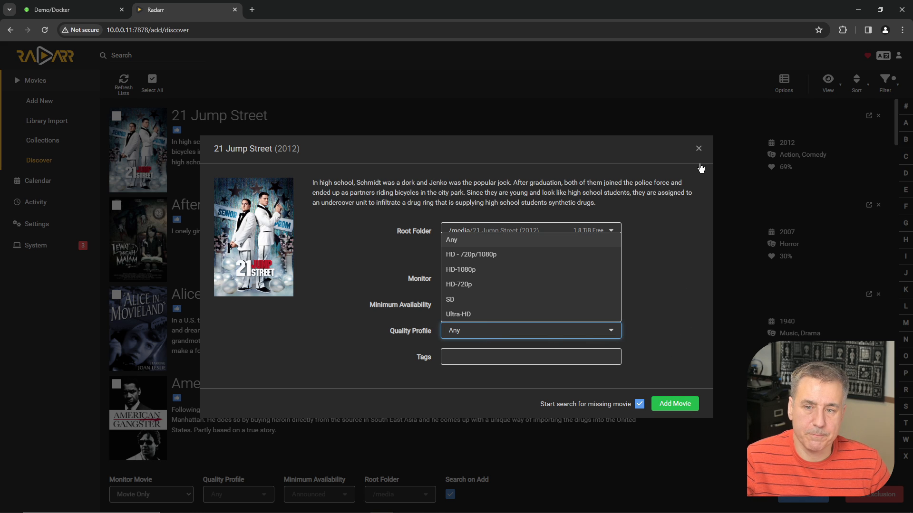
{"action": "double_click", "coordinate": [699, 148]}
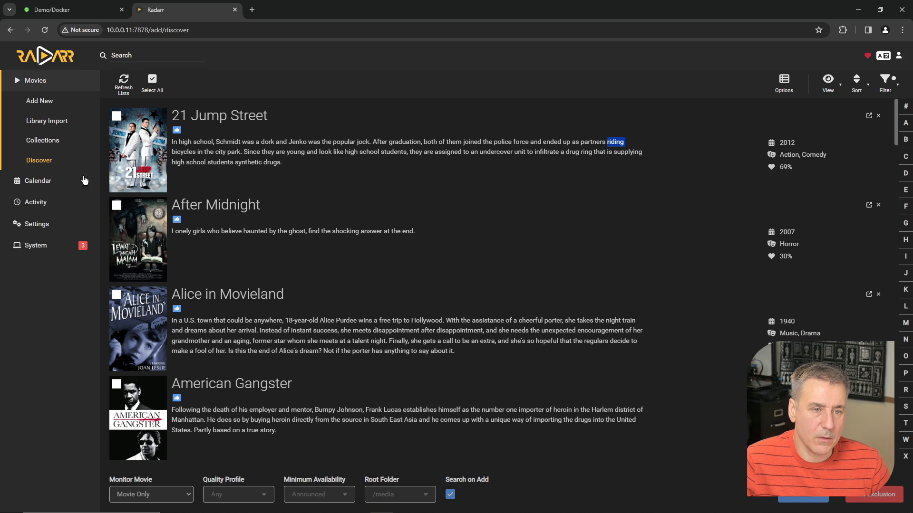
Look at the release calendar and the activity queue, history and blocklist.
{"action": "left_click", "coordinate": [37, 181]}
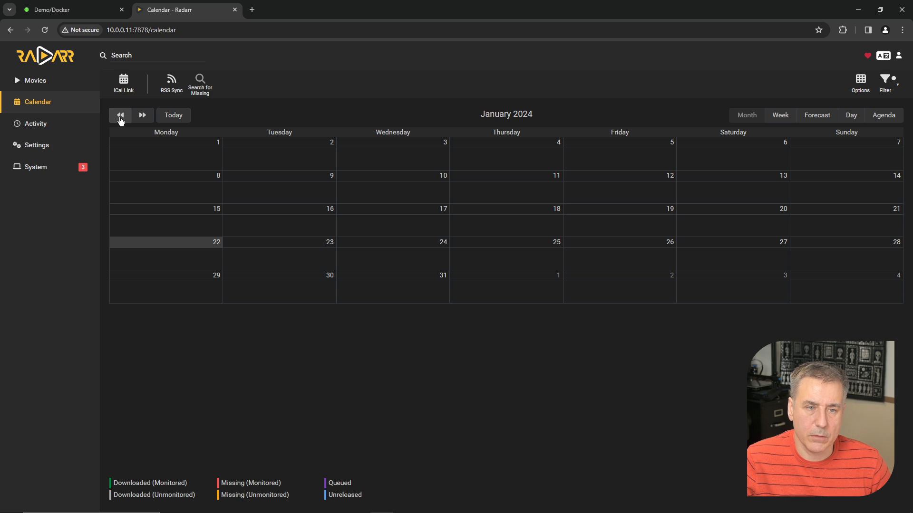
{"action": "left_click", "coordinate": [40, 125]}
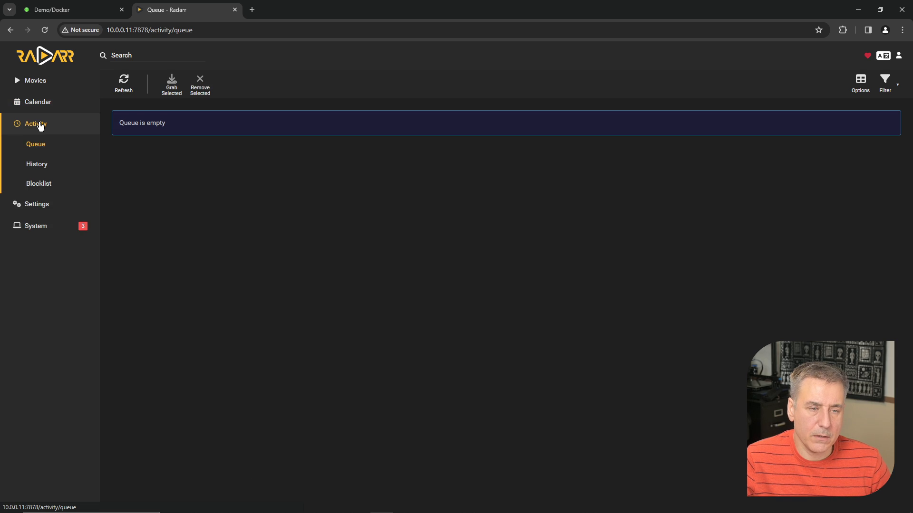
{"action": "left_click", "coordinate": [39, 168]}
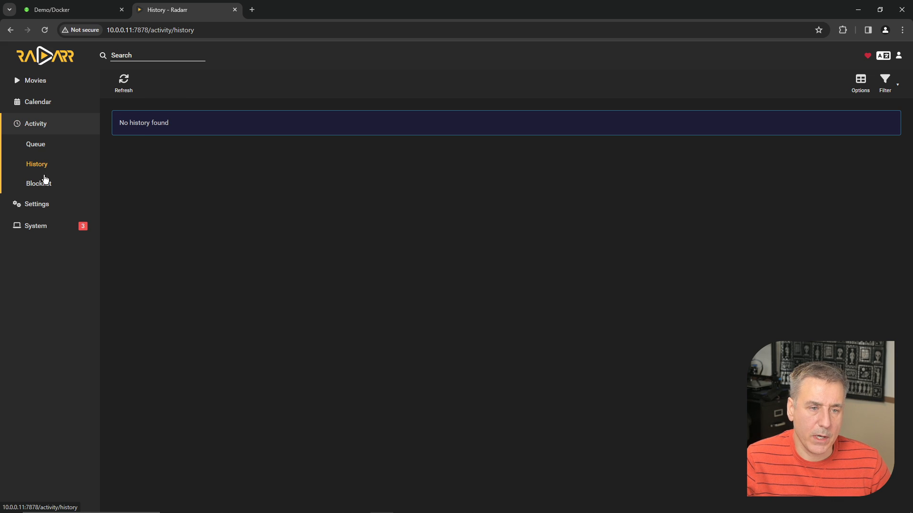
{"action": "left_click", "coordinate": [43, 187]}
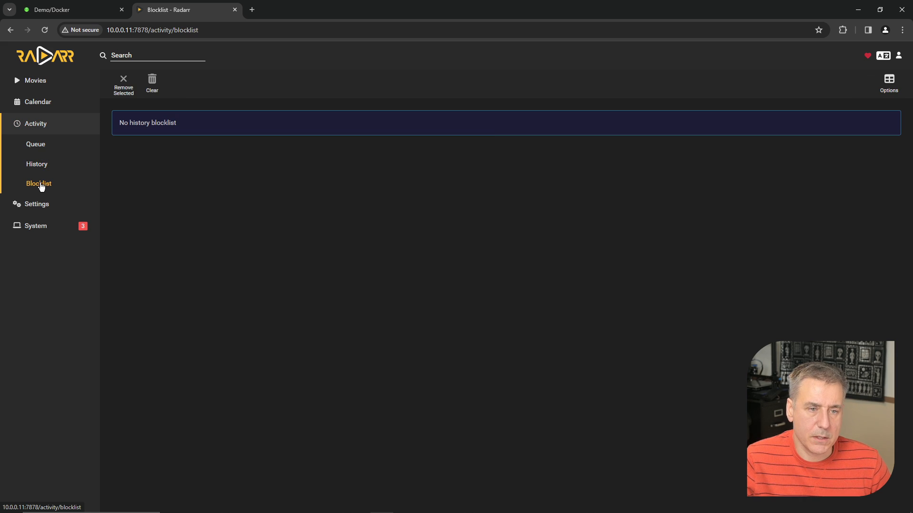
{"action": "left_click", "coordinate": [40, 149]}
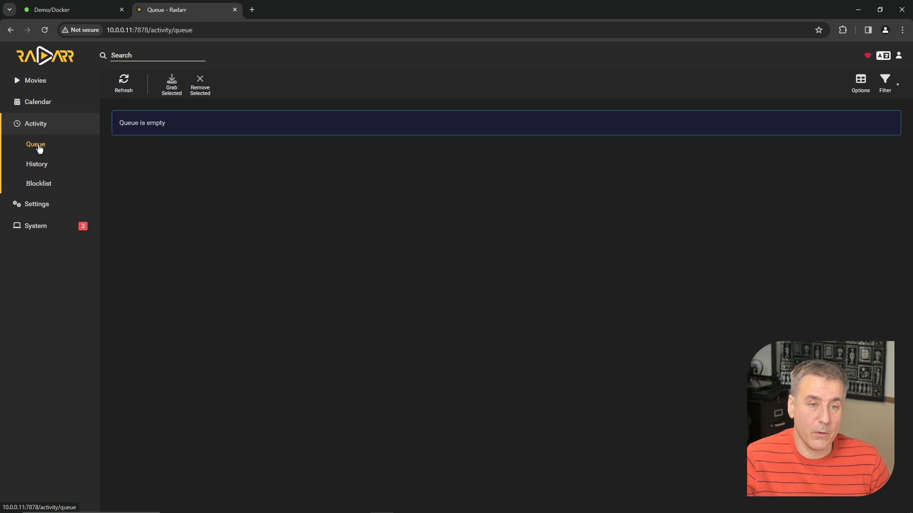
{"action": "left_click", "coordinate": [36, 167]}
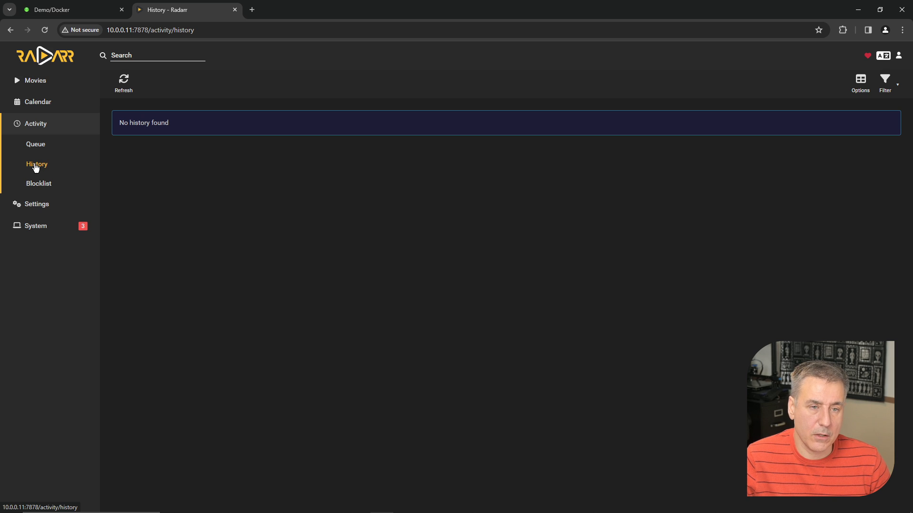
{"action": "left_click", "coordinate": [43, 187]}
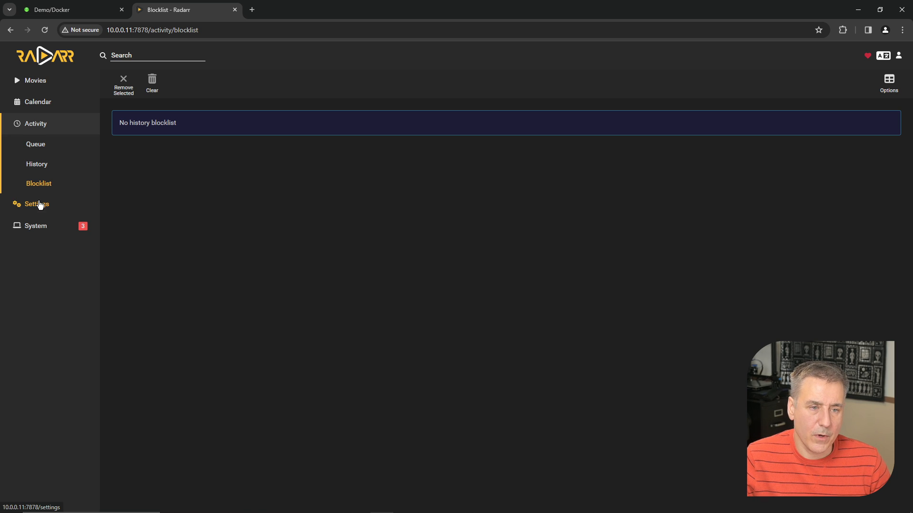
Enable Rename Movies in the media management settings and choose Delete for colon replacement.
{"action": "left_click", "coordinate": [37, 204]}
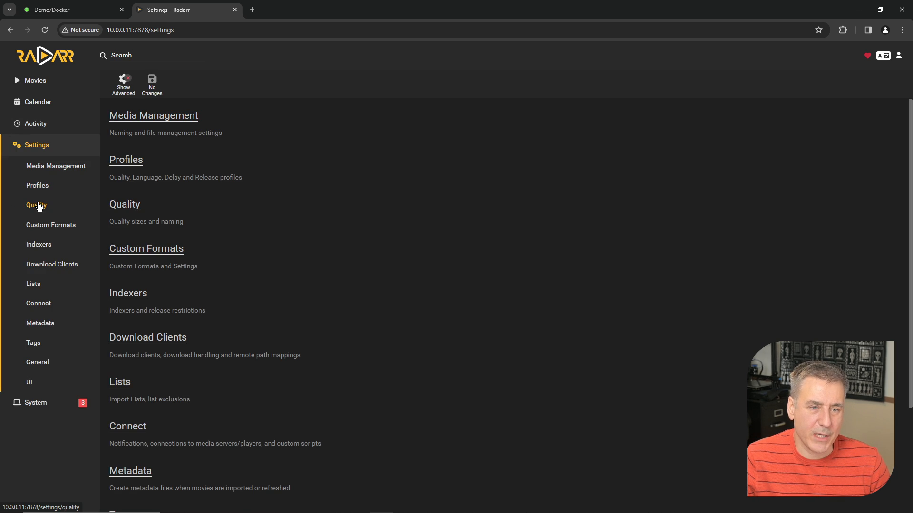
{"action": "left_click", "coordinate": [63, 168]}
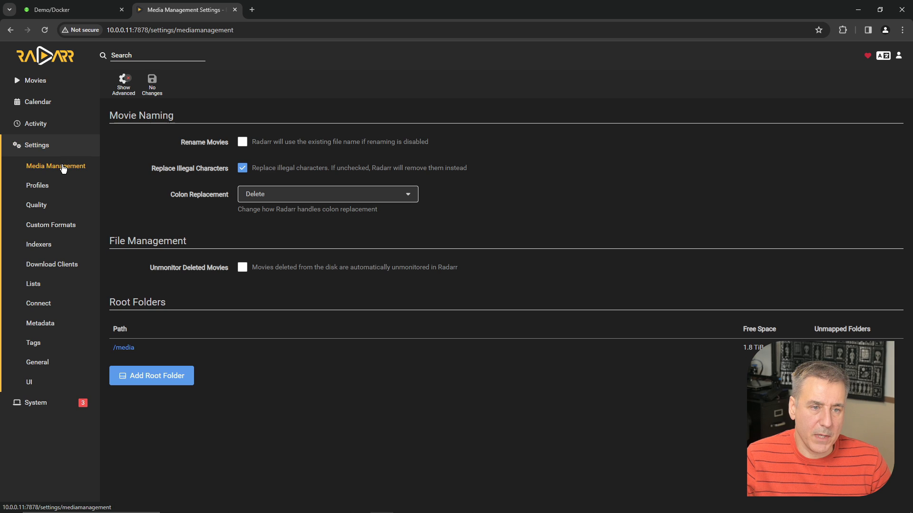
{"action": "left_click", "coordinate": [243, 142]}
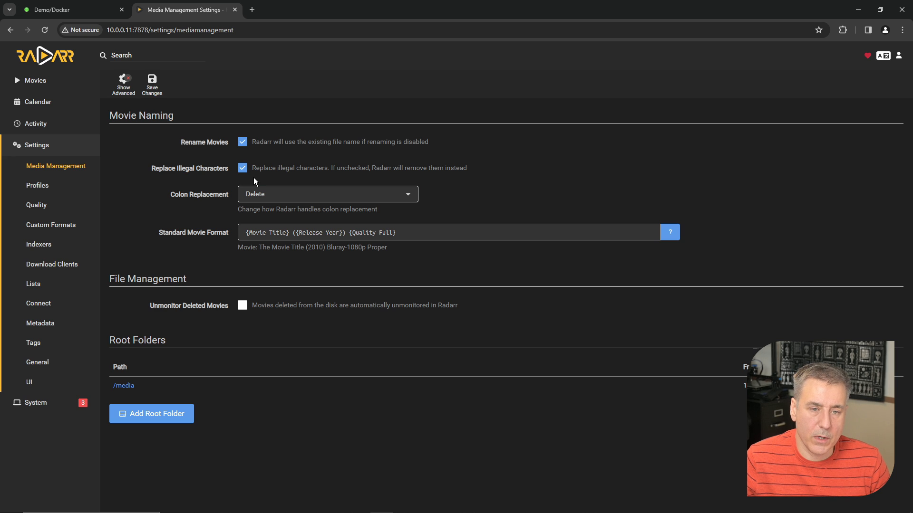
{"action": "left_click", "coordinate": [279, 193]}
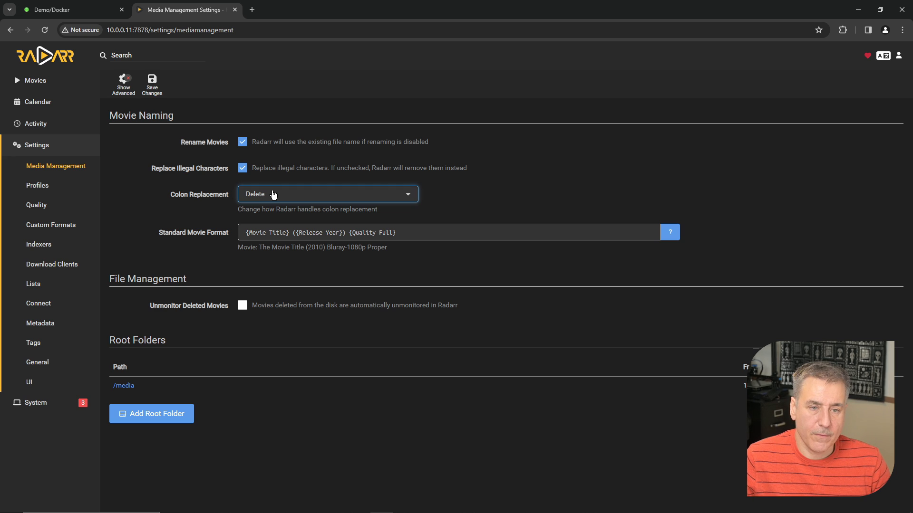
{"action": "left_click", "coordinate": [296, 196]}
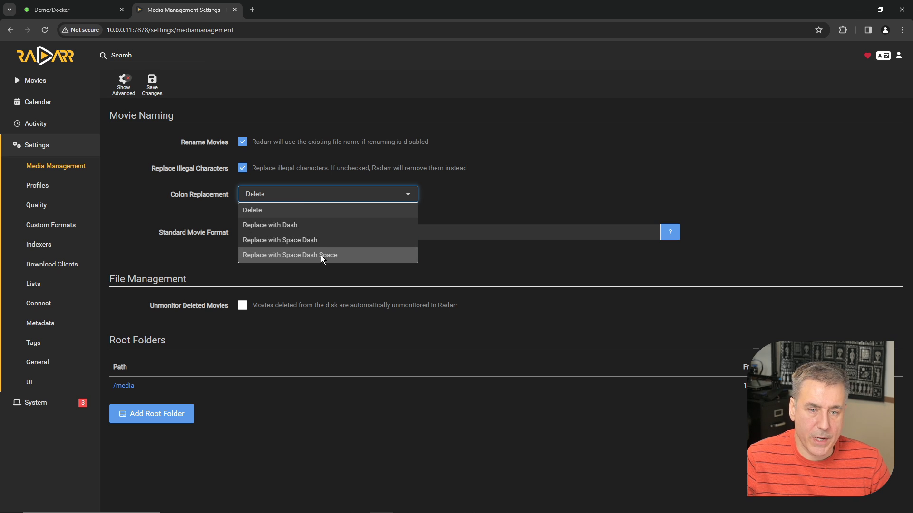
{"action": "left_click", "coordinate": [316, 209]}
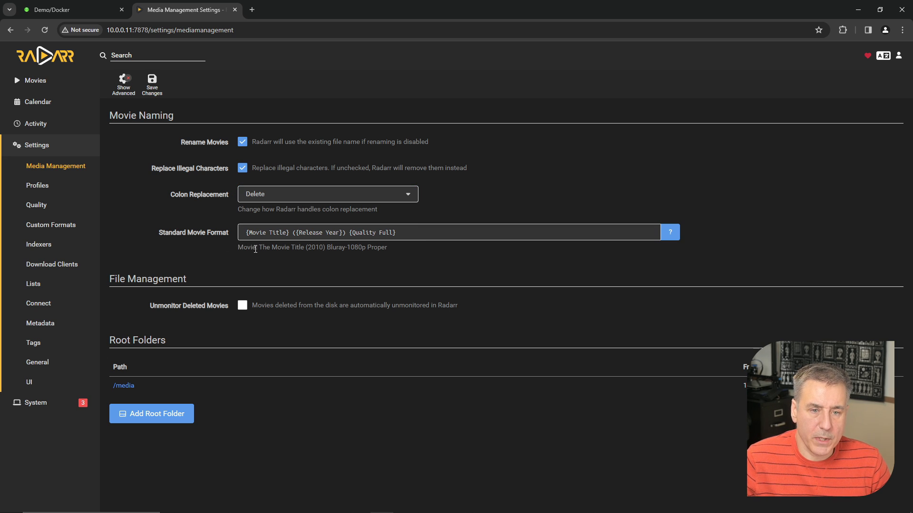
Remove the {Quality Full} token from the standard movie format, leaving {Movie Title} ({Release Year}).
{"action": "left_click_drag", "start_coordinate": [261, 249], "coordinate": [338, 256]}
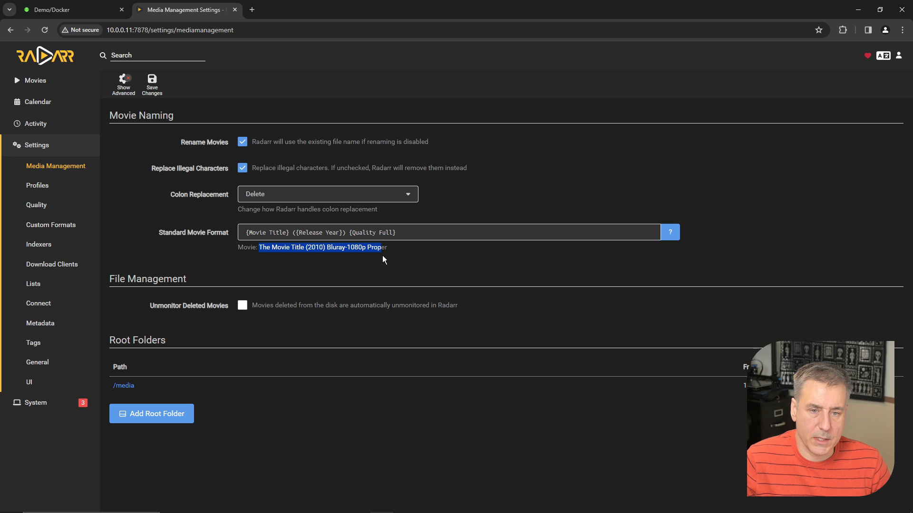
{"action": "left_click_drag", "start_coordinate": [348, 233], "coordinate": [430, 239]}
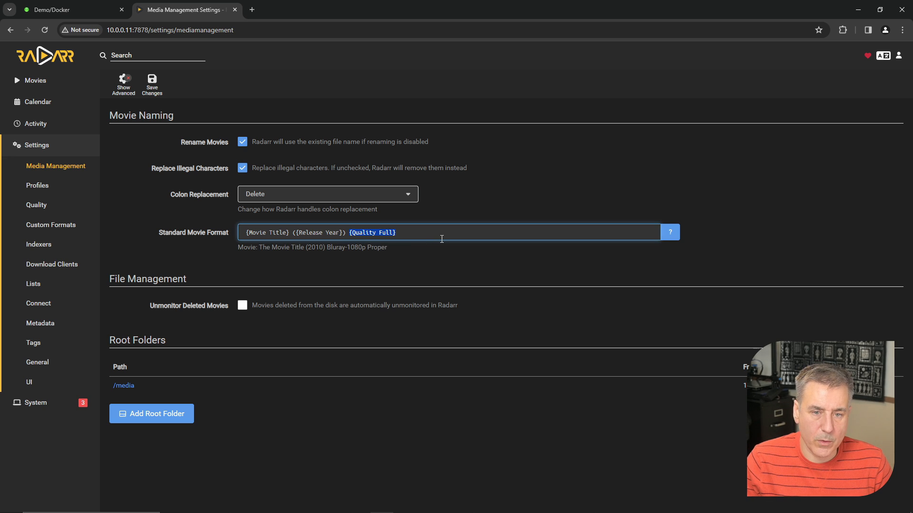
{"action": "key", "text": "BackSpace"}
{"action": "key", "text": "BackSpace"}
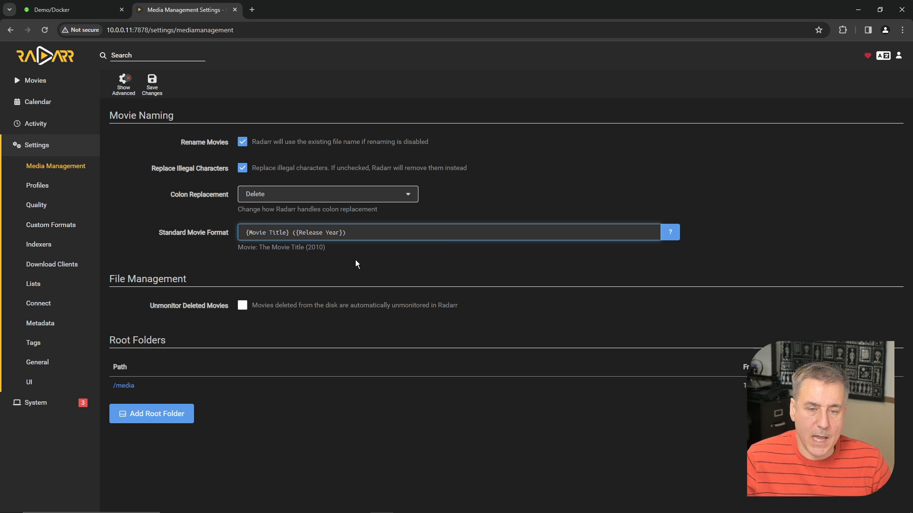
Review the available file name tokens and append {Release Year} to the end of the standard movie format.
{"action": "left_click", "coordinate": [670, 233]}
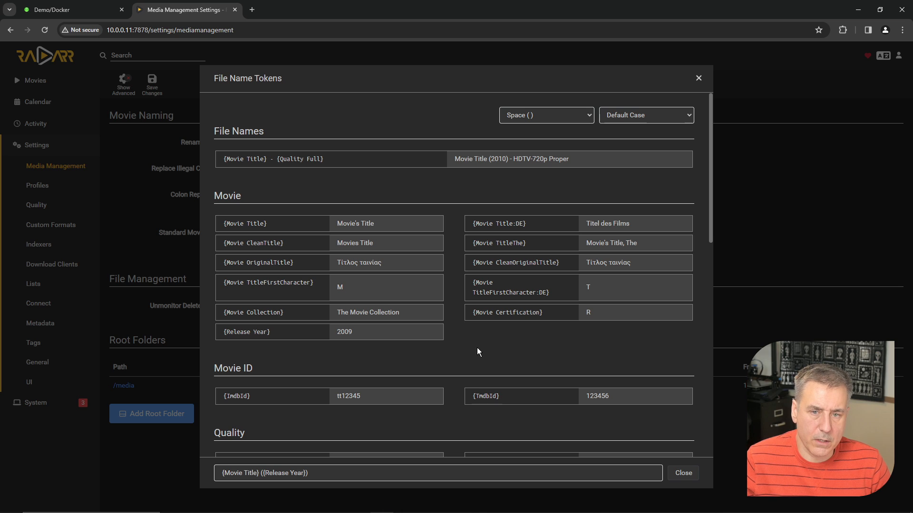
{"action": "scroll", "coordinate": [475, 341], "scroll_direction": "down", "scroll_amount": 2}
{"action": "scroll", "coordinate": [476, 342], "scroll_direction": "up", "scroll_amount": 2}
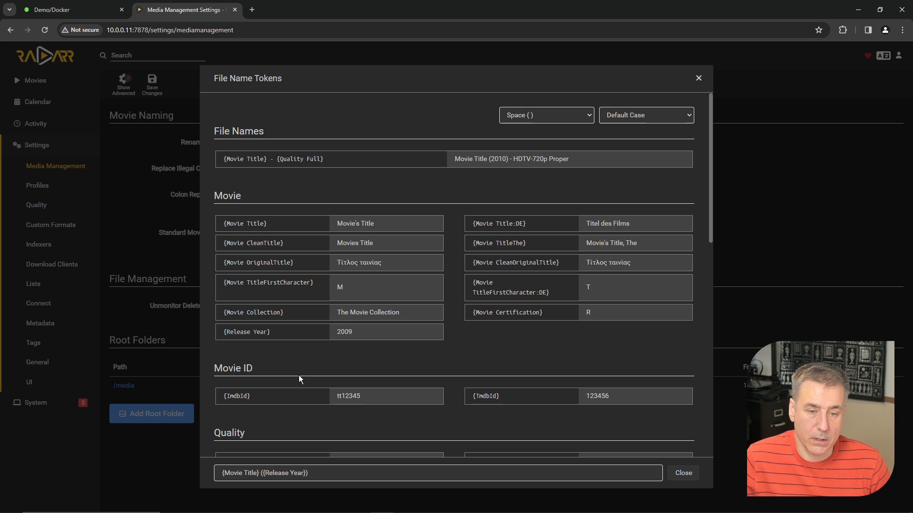
{"action": "left_click", "coordinate": [262, 336]}
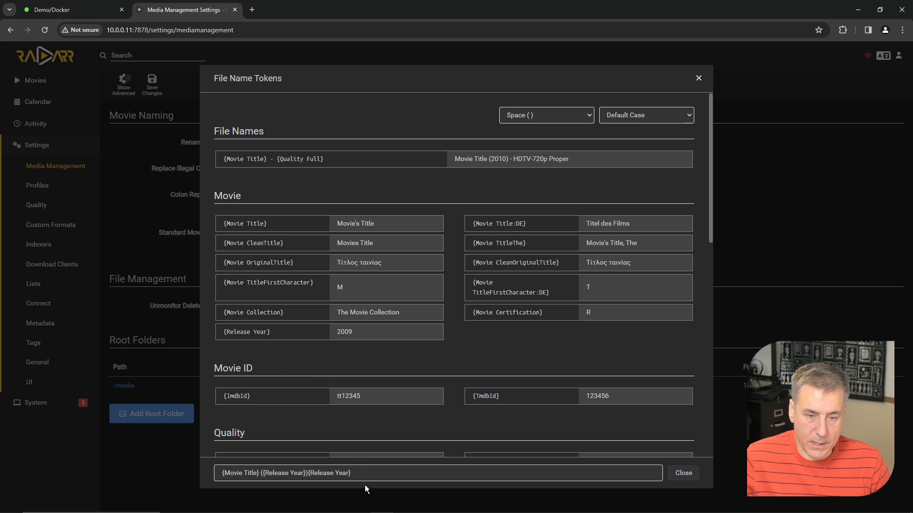
{"action": "scroll", "coordinate": [454, 285], "scroll_direction": "down", "scroll_amount": 2}
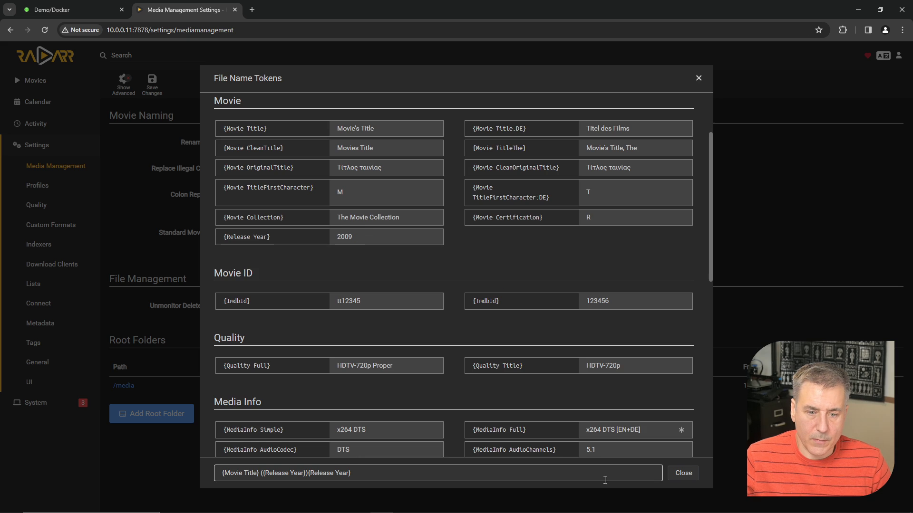
{"action": "left_click", "coordinate": [683, 474]}
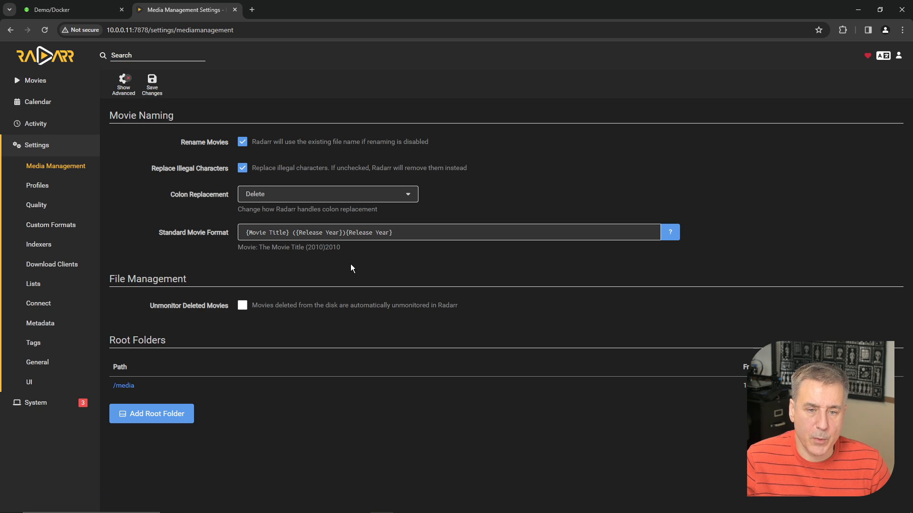
Remove the duplicate {Release Year} token from the end of the standard movie format.
{"action": "left_click_drag", "start_coordinate": [346, 232], "coordinate": [458, 234]}
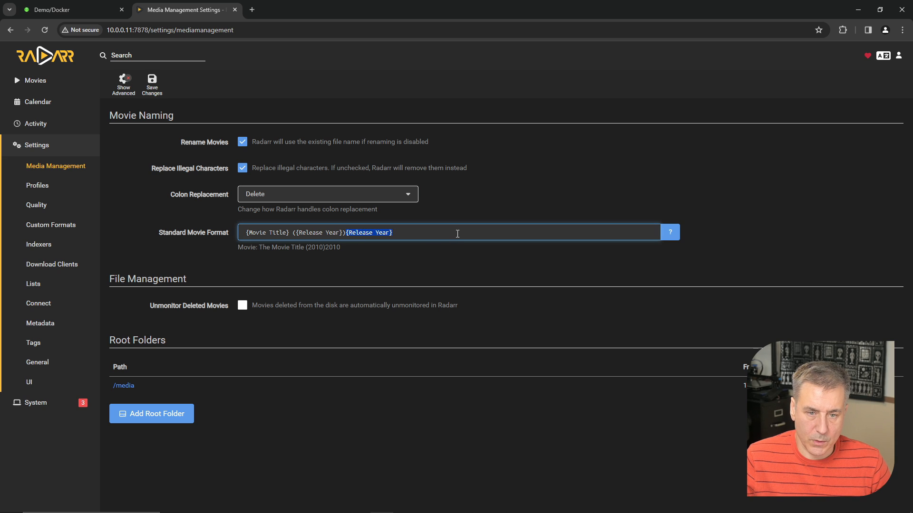
{"action": "key", "text": "BackSpace"}
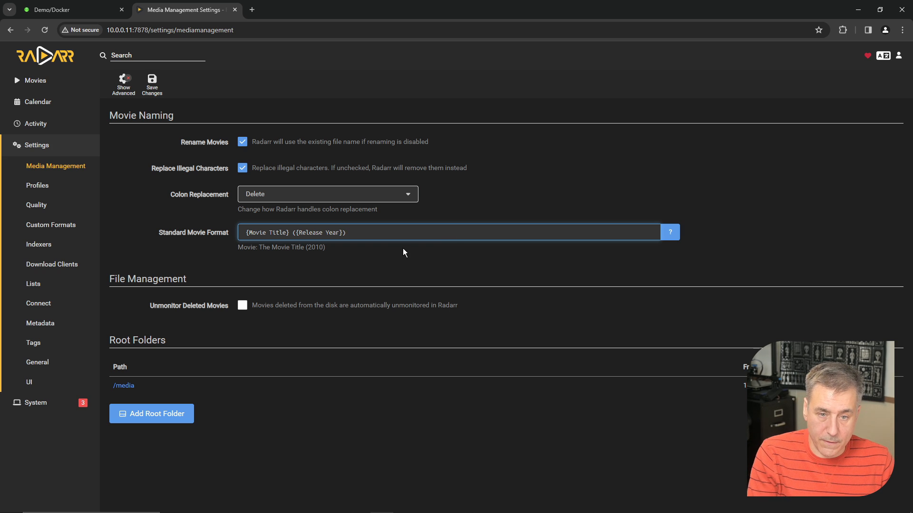
Try adding the custom text "Bobs movies" after the release year in the standard movie format.
{"action": "type", "text": "obs mo"}
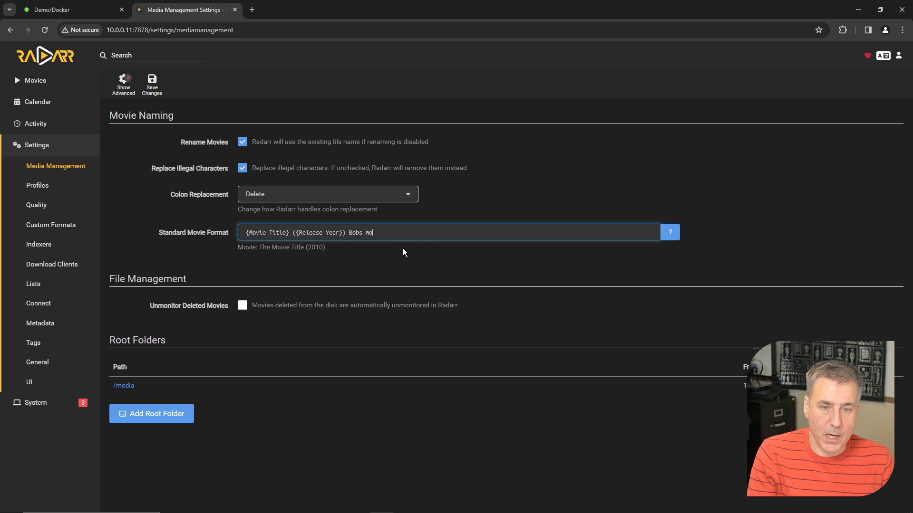
{"action": "type", "text": "vies"}
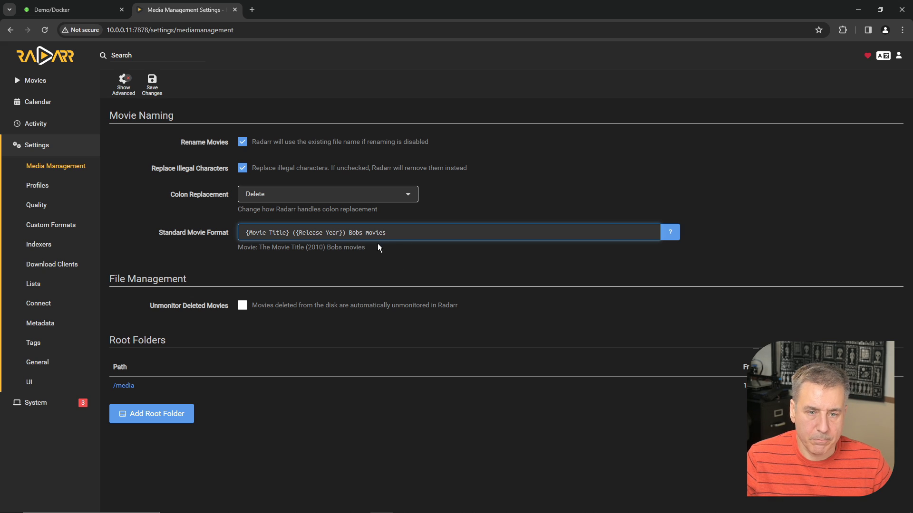
{"action": "key", "text": "ctrl+shift+Left"}
{"action": "key", "text": "ctrl+shift+Left"}
{"action": "key", "text": "BackSpace"}
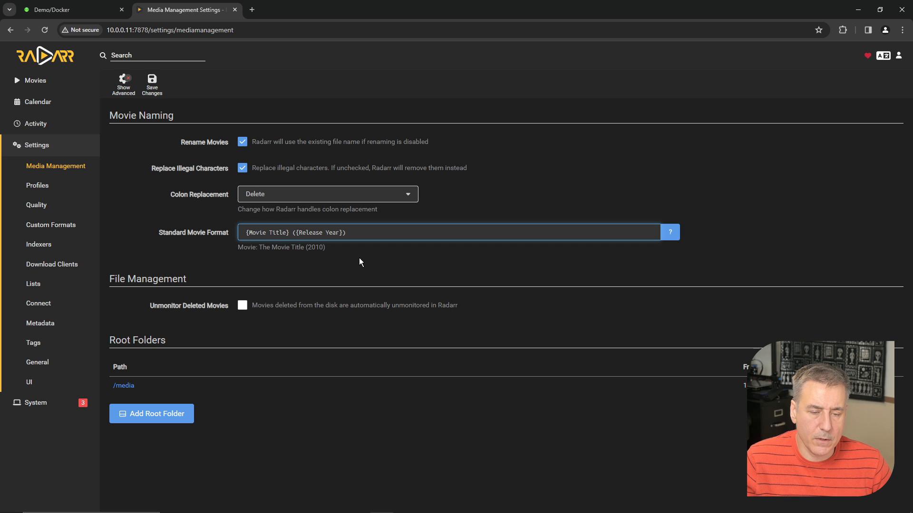
Enable Unmonitor Deleted Movies and save the media management settings.
{"action": "left_click", "coordinate": [243, 307]}
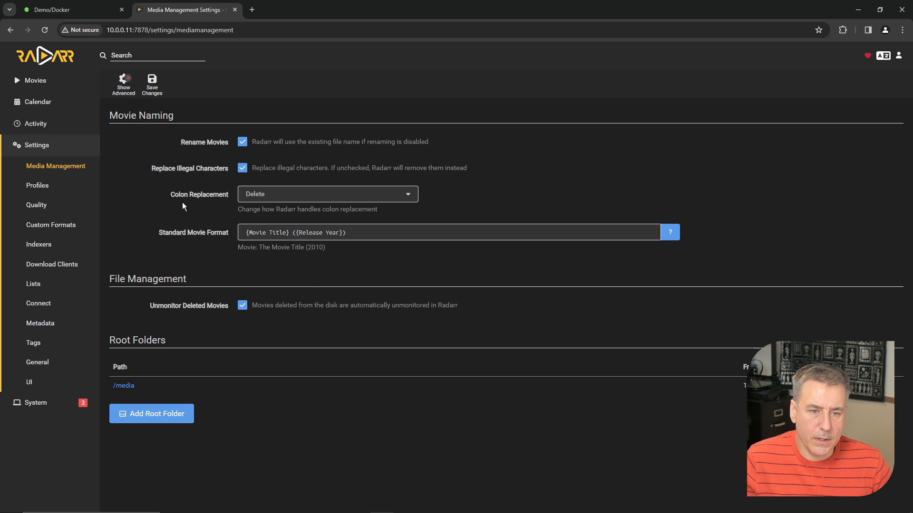
{"action": "left_click", "coordinate": [153, 84]}
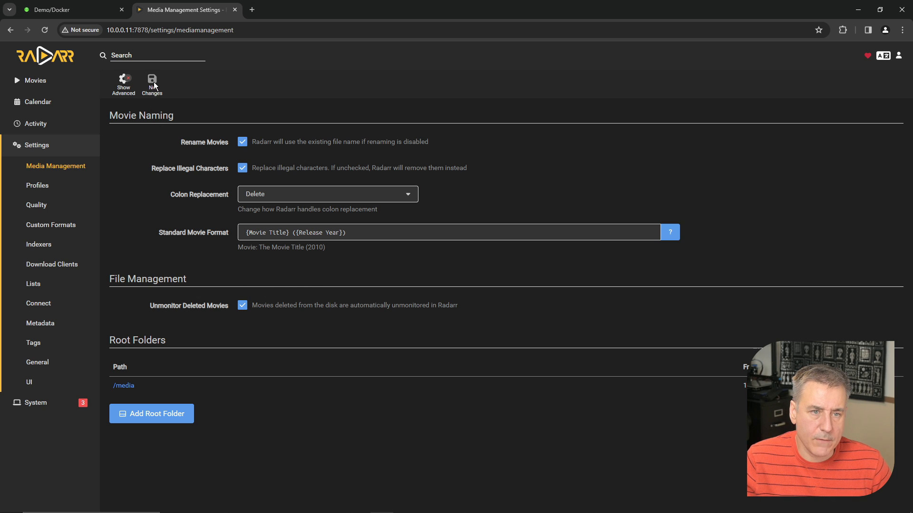
Exclude TELECINE, TELESYNC, CAM and WORKPRINT from the Any quality profile and save the profile.
{"action": "left_click", "coordinate": [38, 186]}
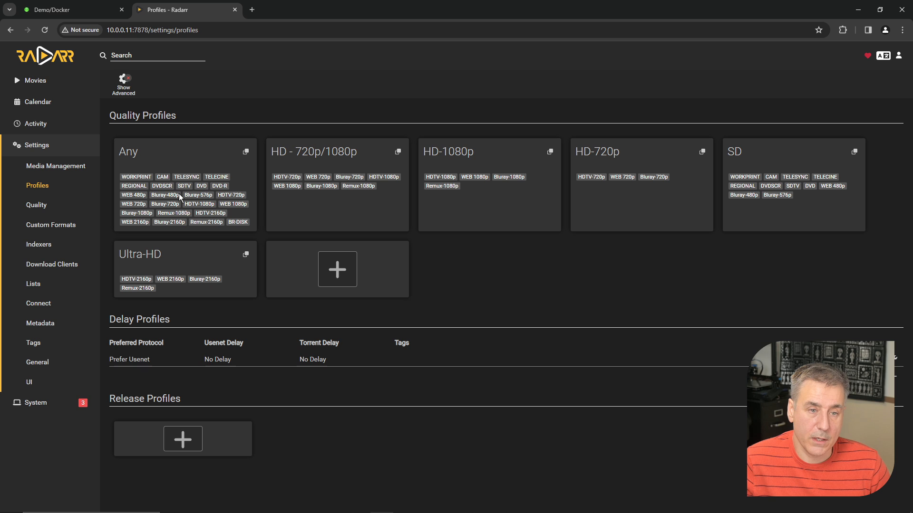
{"action": "left_click", "coordinate": [161, 154]}
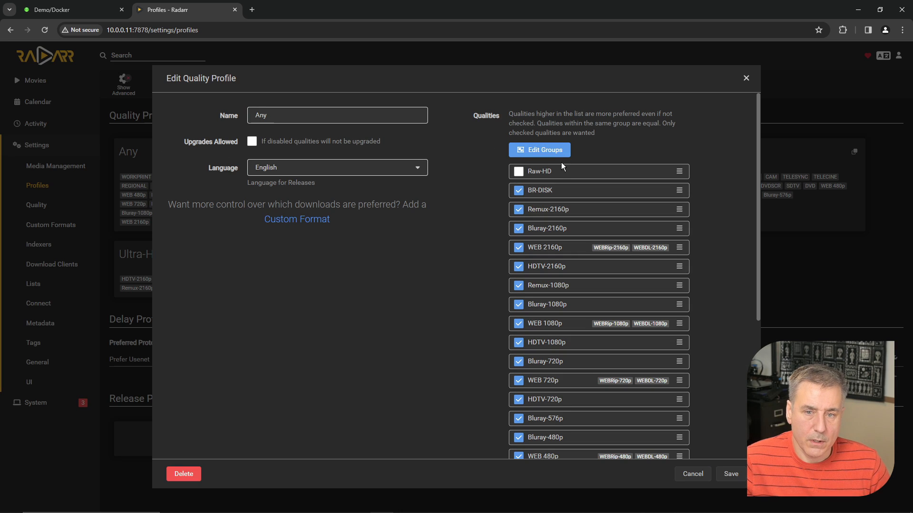
{"action": "scroll", "coordinate": [572, 249], "scroll_direction": "down", "scroll_amount": 5}
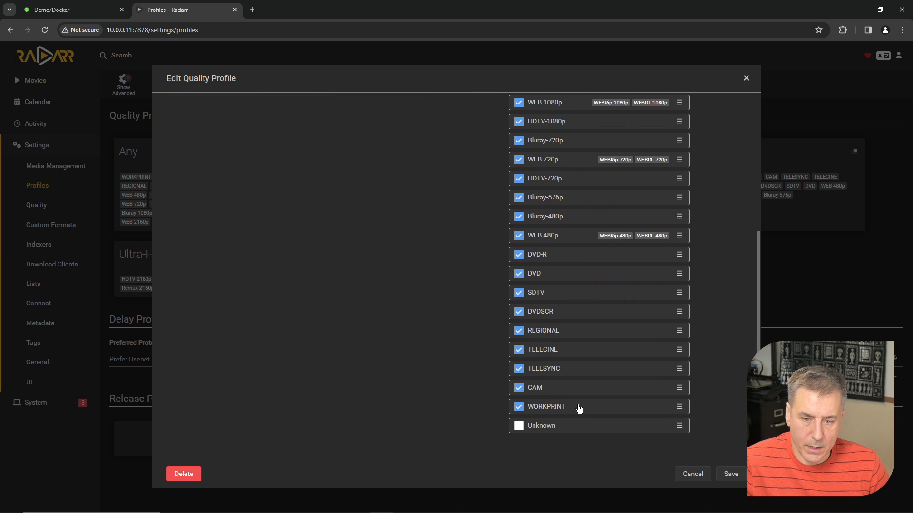
{"action": "scroll", "coordinate": [580, 338], "scroll_direction": "up", "scroll_amount": 3}
{"action": "scroll", "coordinate": [575, 386], "scroll_direction": "down", "scroll_amount": 3}
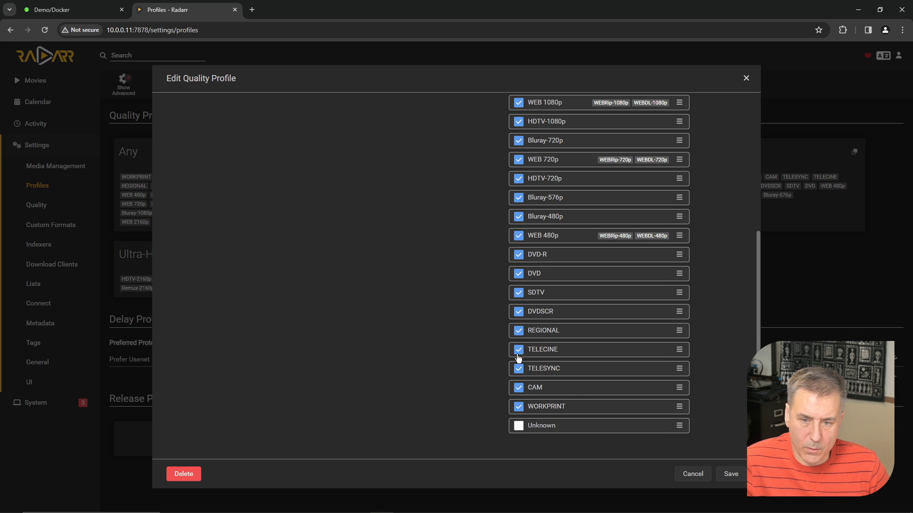
{"action": "left_click", "coordinate": [519, 352]}
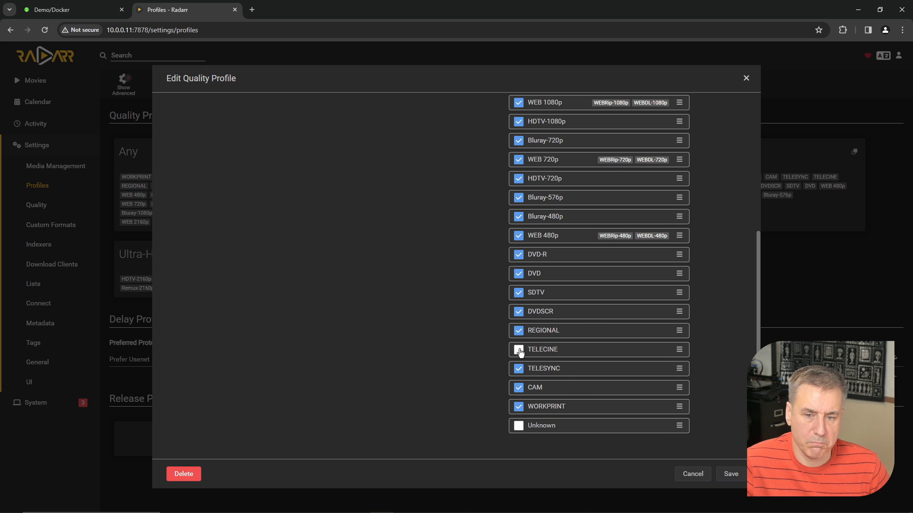
{"action": "left_click", "coordinate": [518, 370]}
{"action": "left_click", "coordinate": [519, 388]}
{"action": "left_click", "coordinate": [519, 408]}
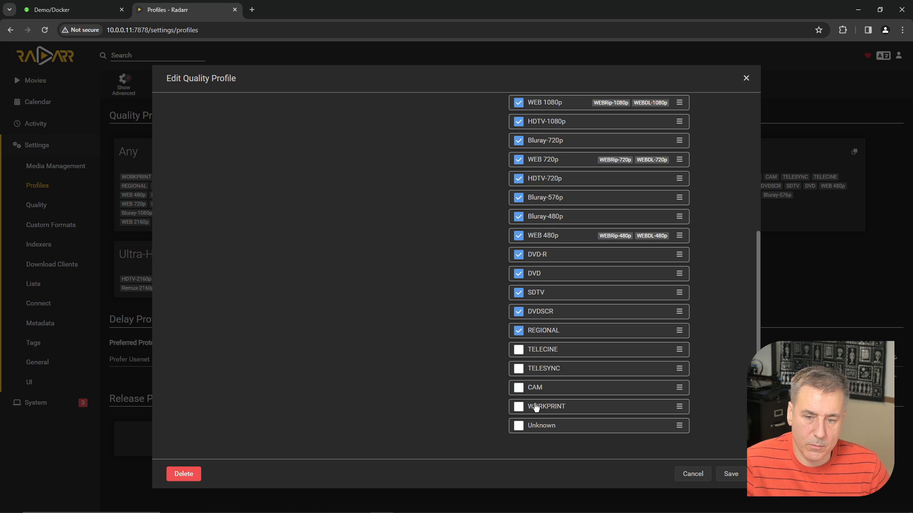
{"action": "scroll", "coordinate": [572, 379], "scroll_direction": "up", "scroll_amount": 1}
{"action": "scroll", "coordinate": [572, 379], "scroll_direction": "up", "scroll_amount": 1}
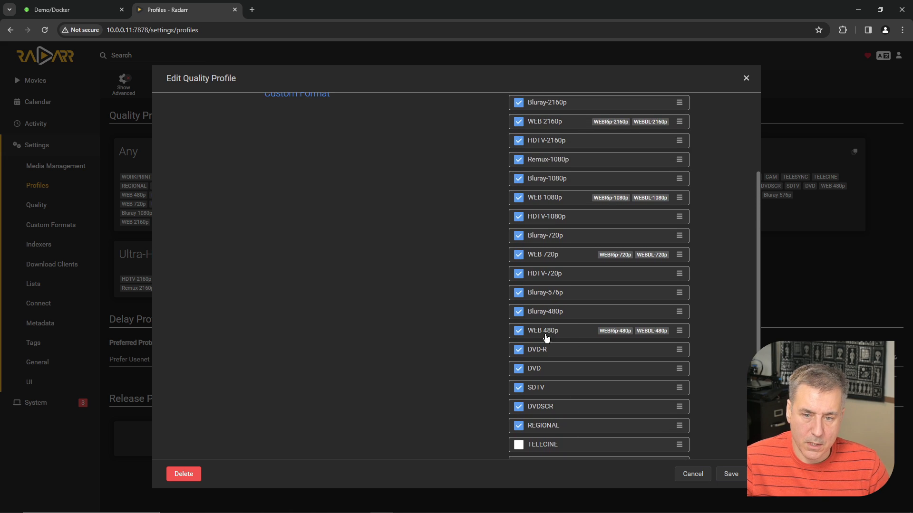
{"action": "scroll", "coordinate": [566, 199], "scroll_direction": "up", "scroll_amount": 3}
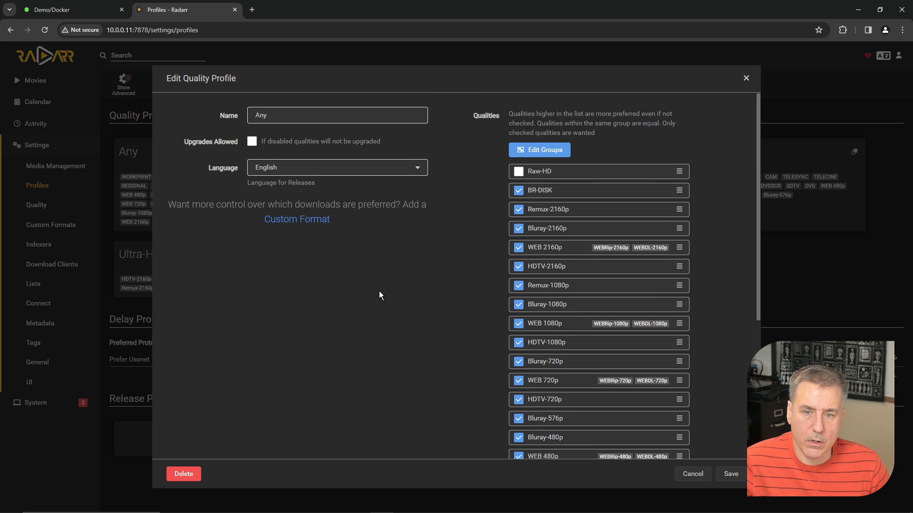
{"action": "left_click", "coordinate": [731, 474]}
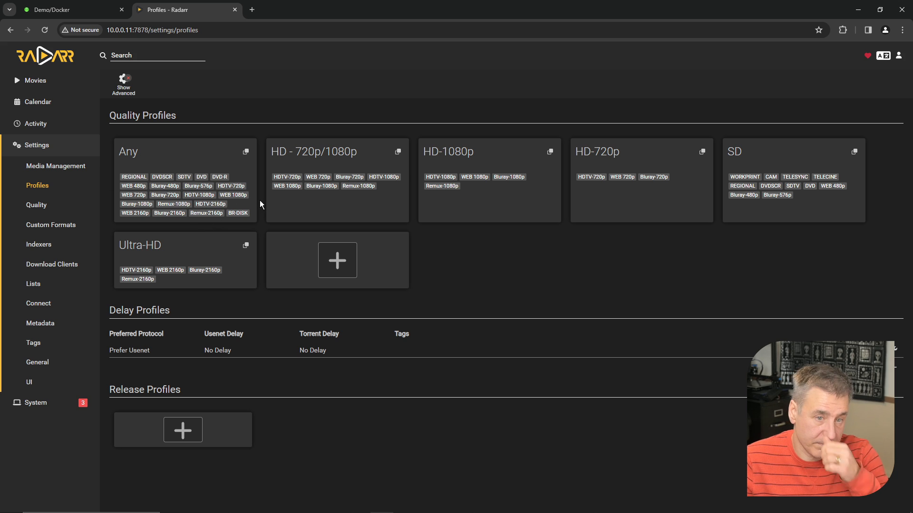
Start a new quality profile and name it Bluray.
{"action": "left_click", "coordinate": [338, 263]}
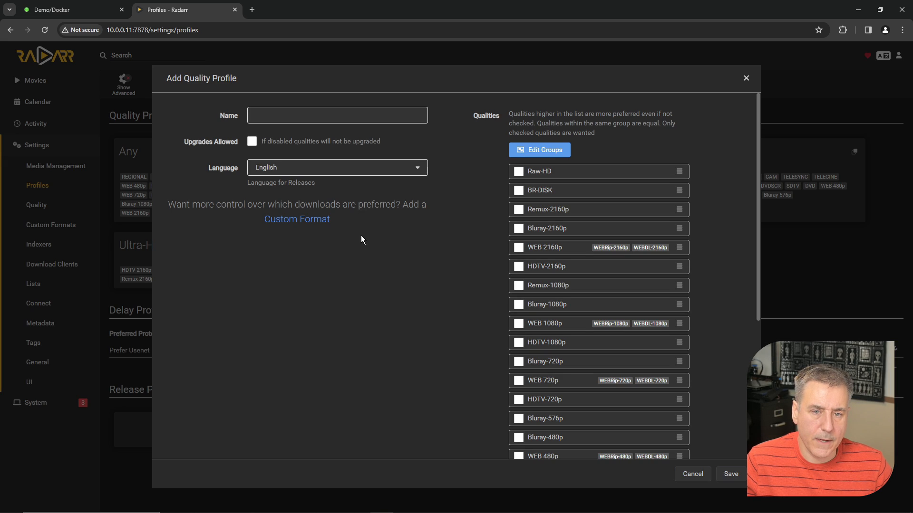
{"action": "left_click", "coordinate": [284, 115]}
{"action": "type", "text": "B"}
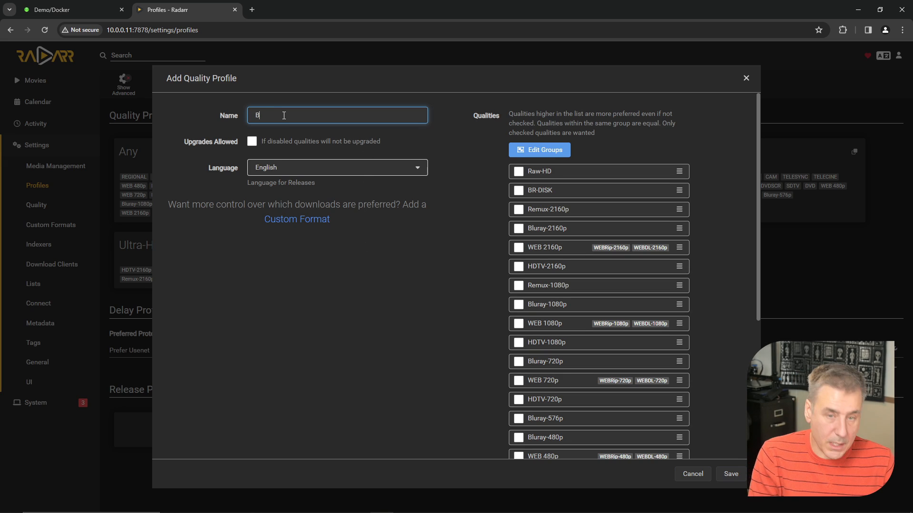
{"action": "type", "text": "luray"}
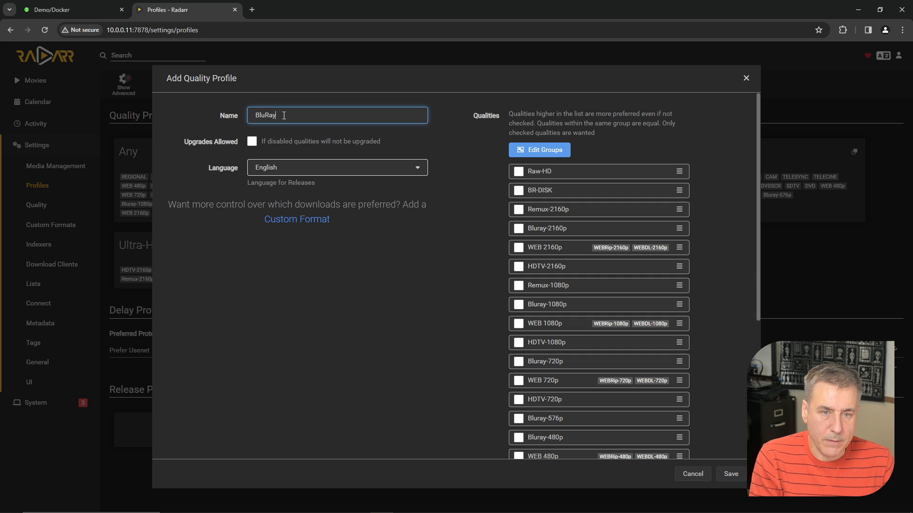
Include BR-DISK, Bluray-2160p, Bluray-1080p, Bluray-720p, Bluray-576p and Bluray-480p in the new profile and save it.
{"action": "left_click", "coordinate": [519, 191]}
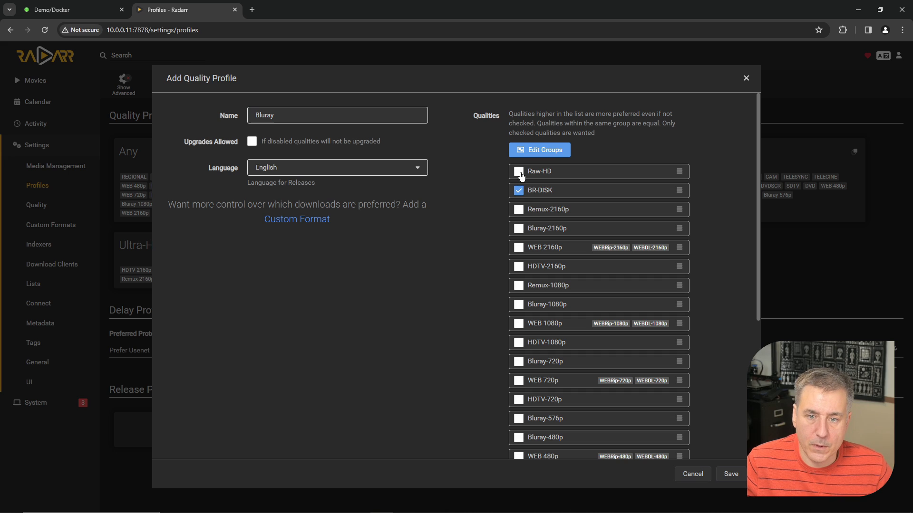
{"action": "left_click", "coordinate": [519, 229]}
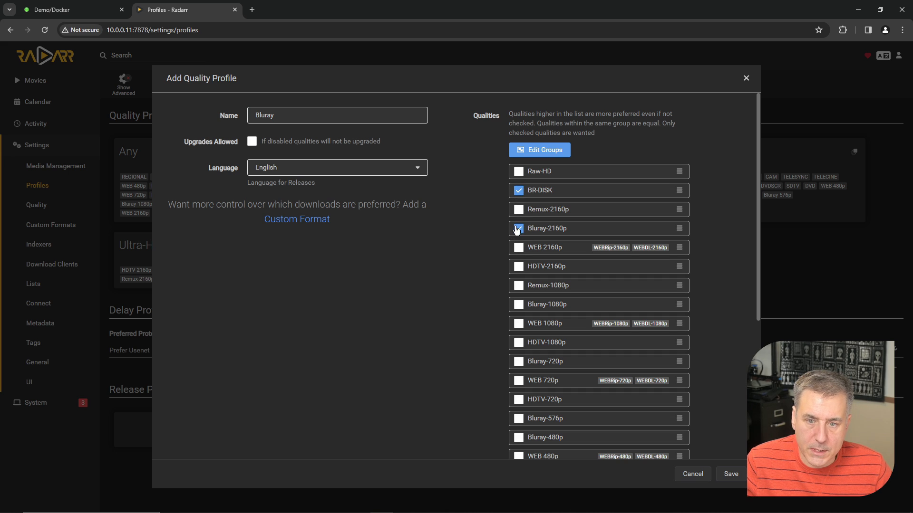
{"action": "left_click", "coordinate": [518, 305]}
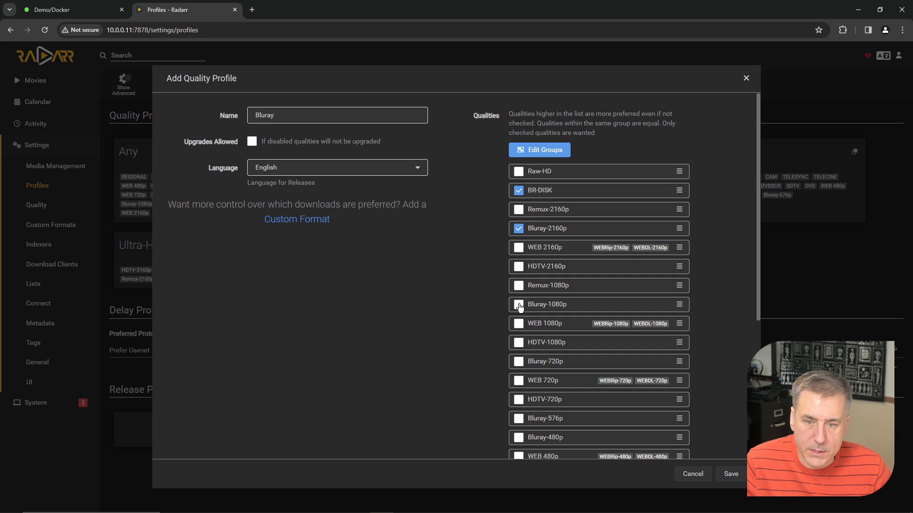
{"action": "left_click", "coordinate": [519, 362]}
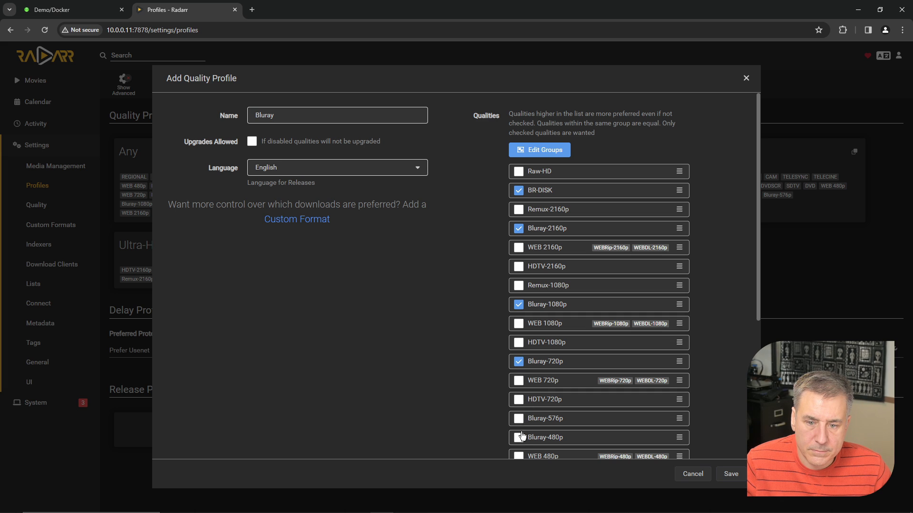
{"action": "left_click", "coordinate": [518, 419]}
{"action": "left_click", "coordinate": [518, 438]}
{"action": "scroll", "coordinate": [547, 368], "scroll_direction": "down", "scroll_amount": 4}
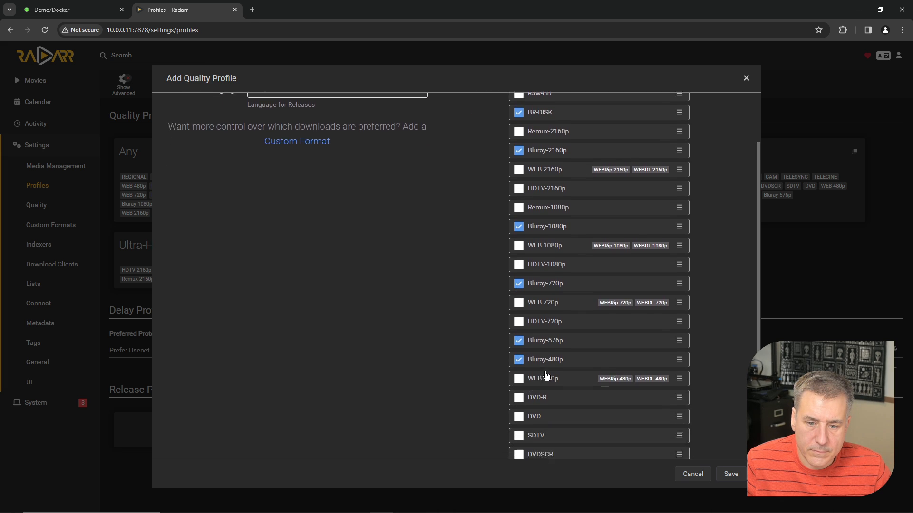
{"action": "scroll", "coordinate": [554, 439], "scroll_direction": "down", "scroll_amount": 1}
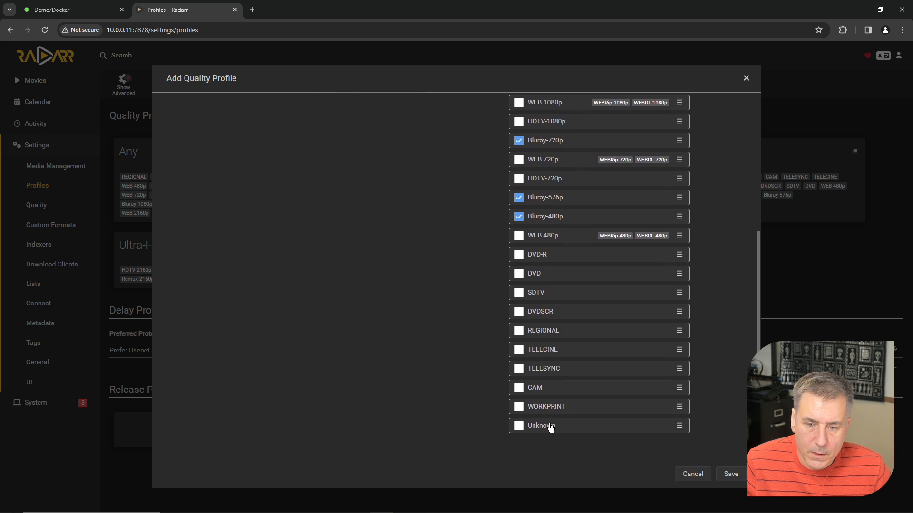
{"action": "scroll", "coordinate": [551, 309], "scroll_direction": "up", "scroll_amount": 2}
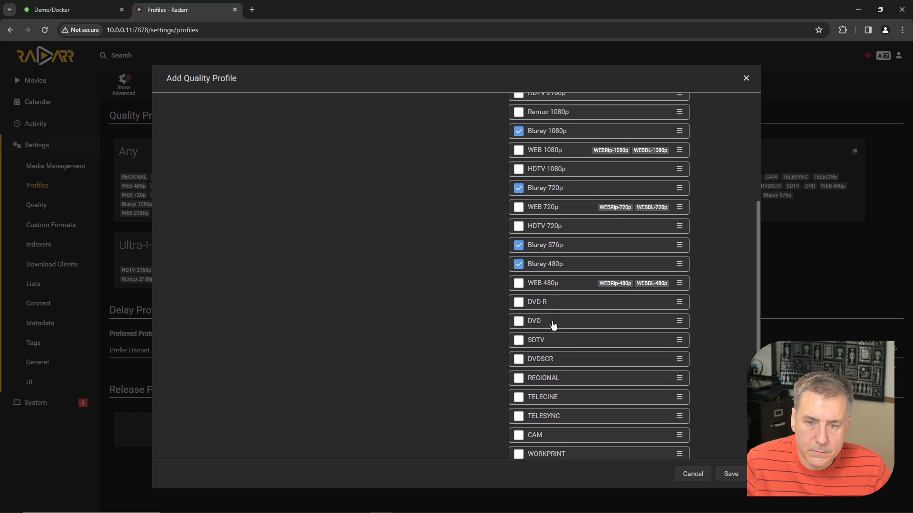
{"action": "scroll", "coordinate": [554, 275], "scroll_direction": "up", "scroll_amount": 2}
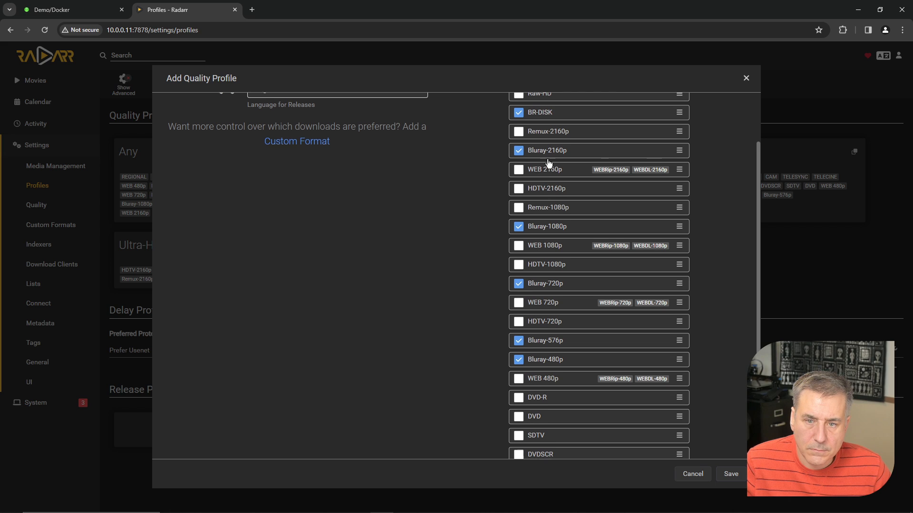
{"action": "scroll", "coordinate": [547, 159], "scroll_direction": "up", "scroll_amount": 3}
{"action": "scroll", "coordinate": [618, 326], "scroll_direction": "down", "scroll_amount": 5}
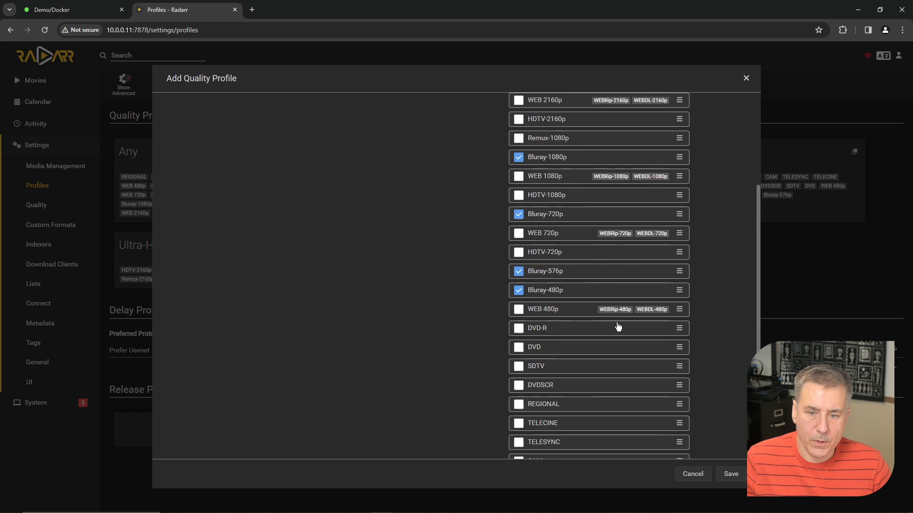
{"action": "left_click", "coordinate": [728, 469]}
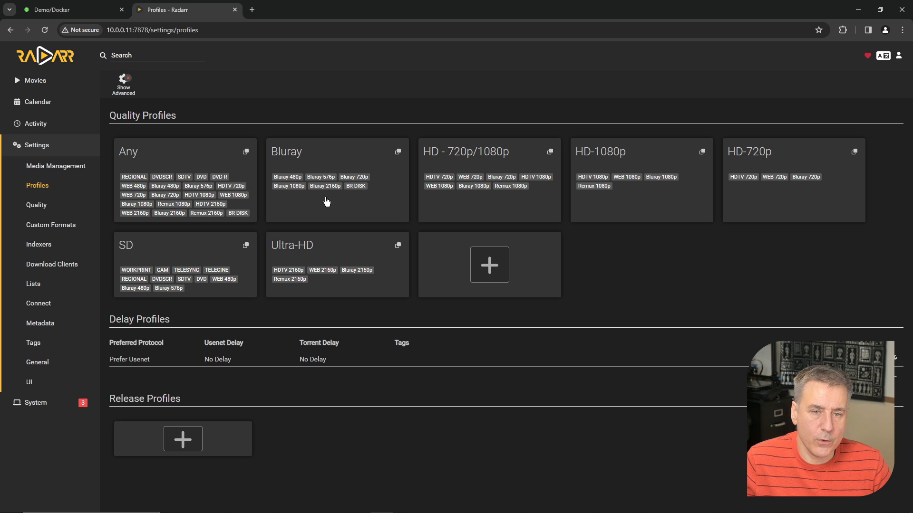
In the quality definitions, set the DVD size limits to about 780 MiB/h minimum, 10.5 GiB/h preferred and 12 GiB/h maximum.
{"action": "left_click", "coordinate": [37, 207]}
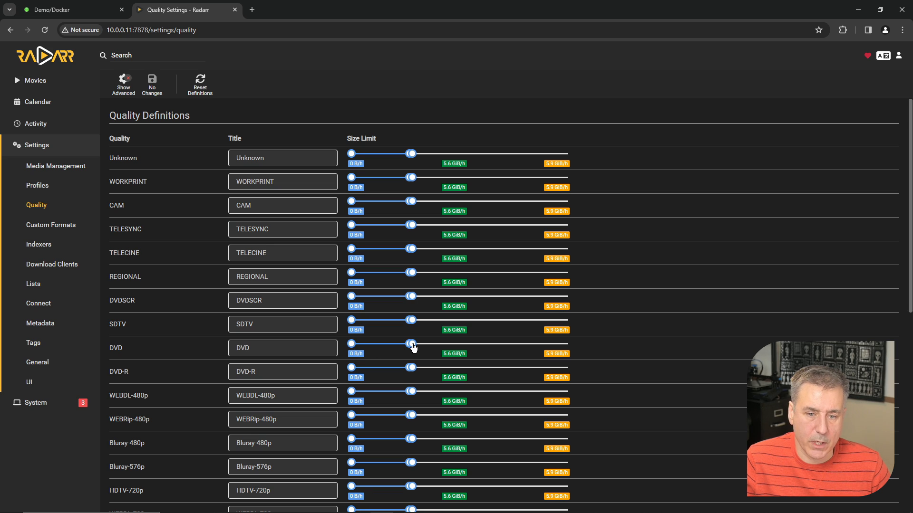
{"action": "left_click", "coordinate": [361, 344]}
{"action": "mouse_move", "coordinate": [361, 344]}
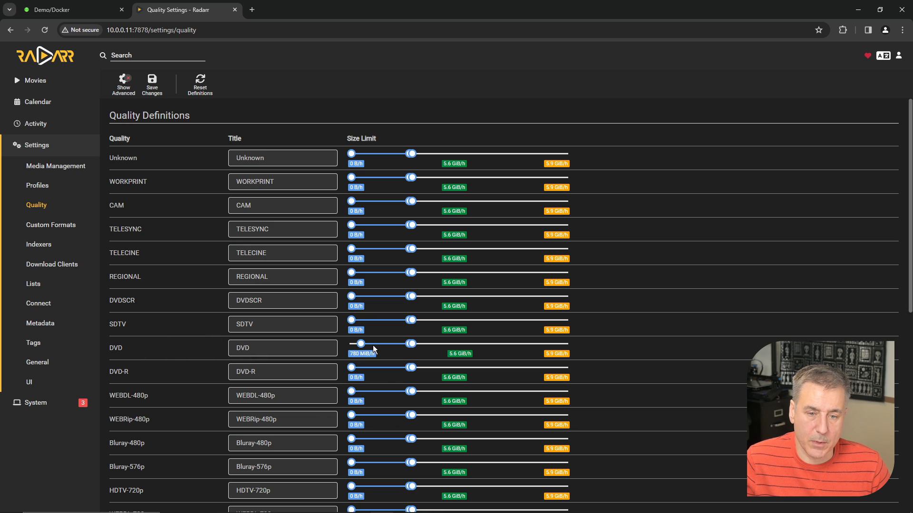
{"action": "mouse_move", "coordinate": [412, 344]}
{"action": "left_mouse_down"}
{"action": "mouse_move", "coordinate": [446, 347]}
{"action": "mouse_move", "coordinate": [414, 347]}
{"action": "left_mouse_up"}
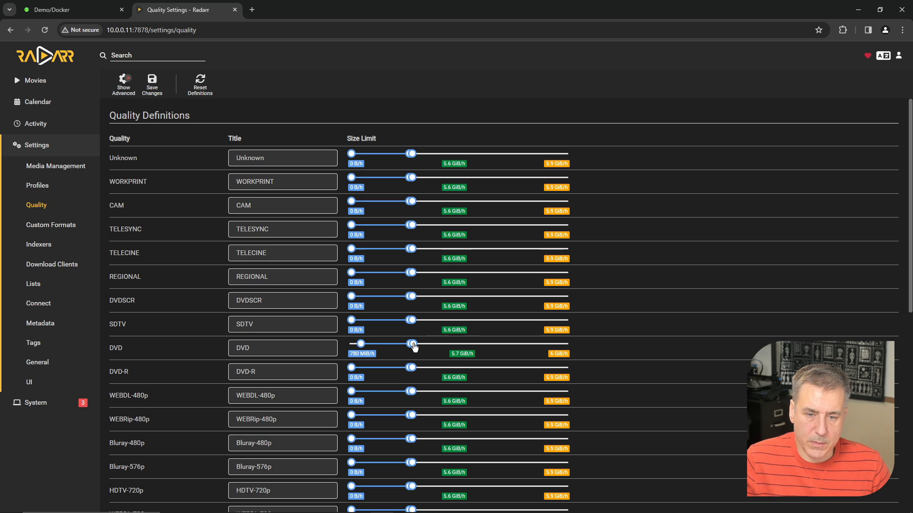
{"action": "left_click_drag", "start_coordinate": [415, 348], "coordinate": [455, 348]}
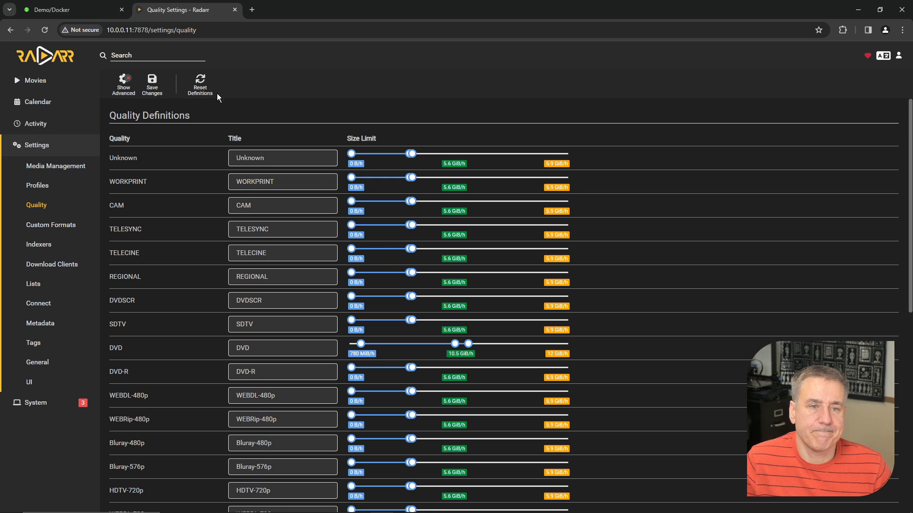
Reset the quality definition values to their defaults, leaving Reset Titles disabled.
{"action": "left_click", "coordinate": [200, 83]}
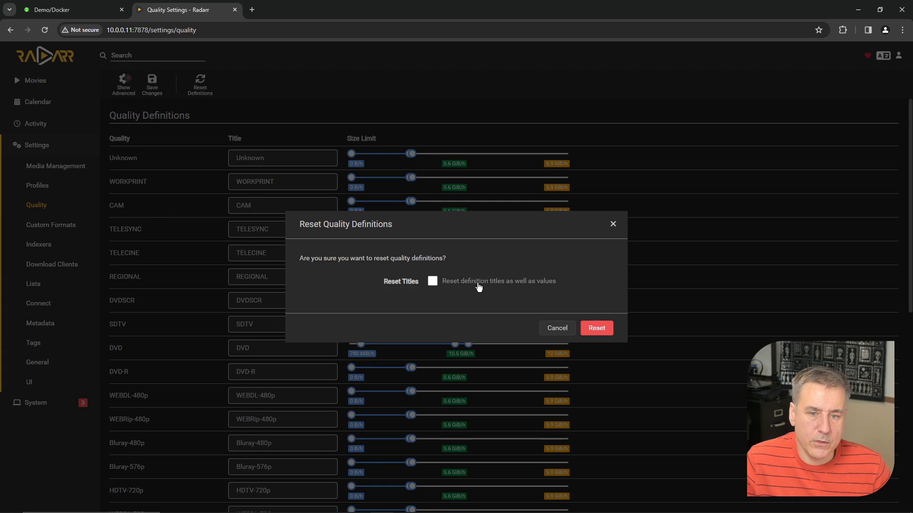
{"action": "left_click", "coordinate": [602, 333]}
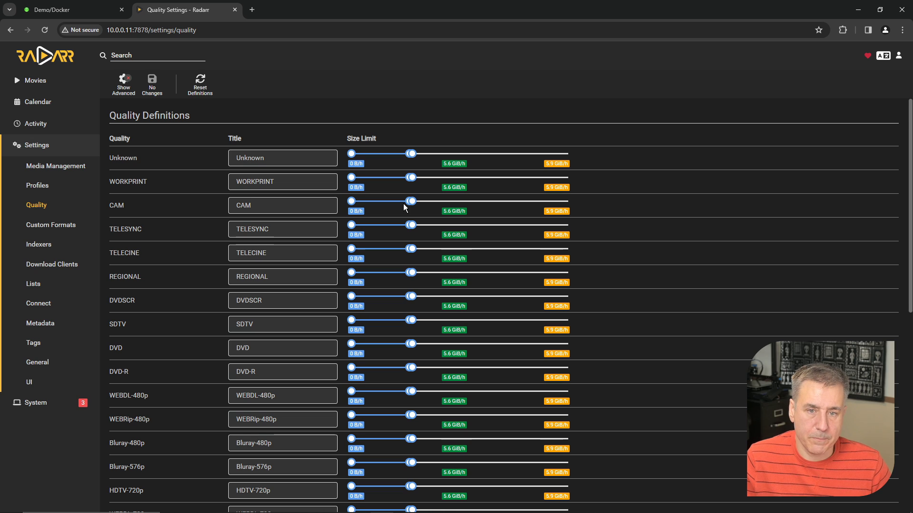
Examine the minimum, preferred and maximum size limits for the Unknown quality at different runtimes.
{"action": "mouse_move", "coordinate": [355, 164]}
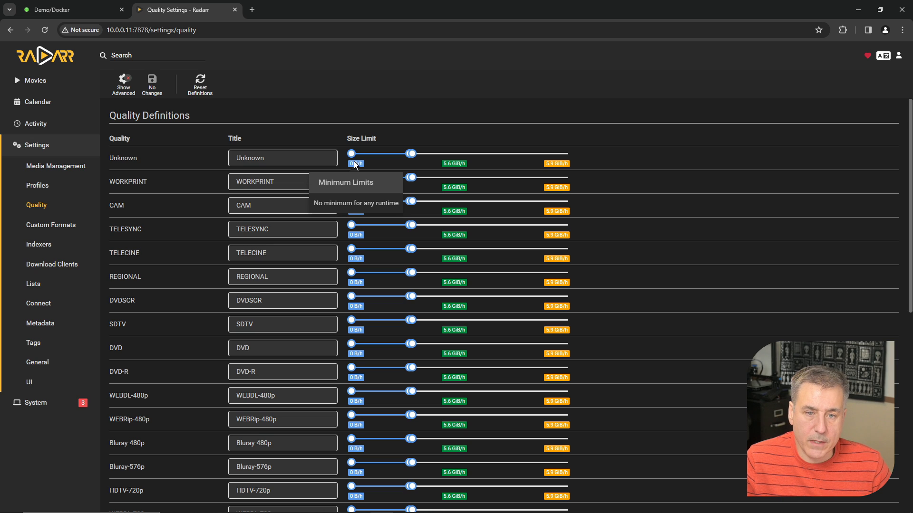
{"action": "mouse_move", "coordinate": [451, 165]}
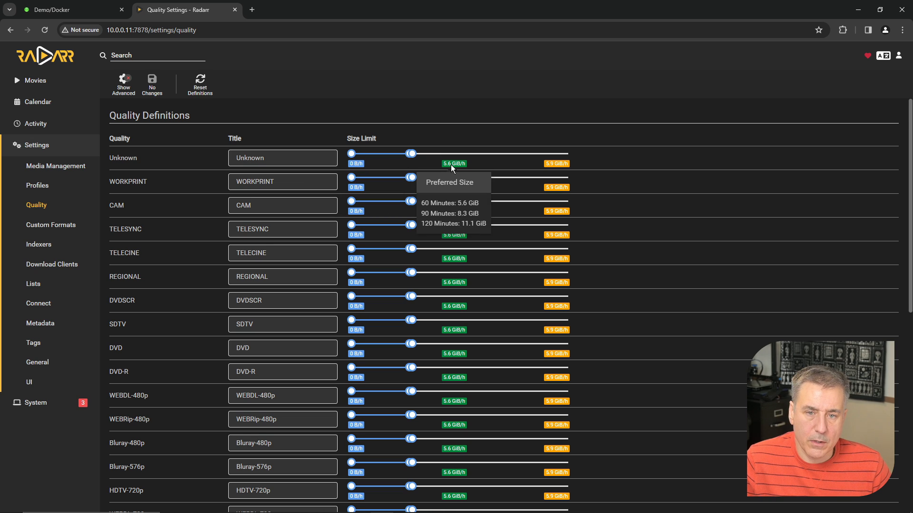
{"action": "mouse_move", "coordinate": [551, 164]}
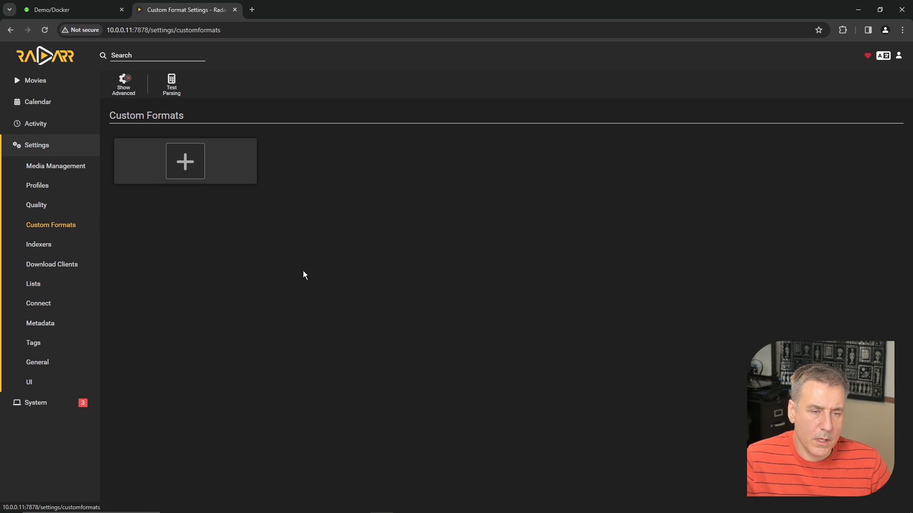
Review the file name tokens available for the Standard Movie Format, and return to the Custom Formats settings.
{"action": "left_click", "coordinate": [60, 173]}
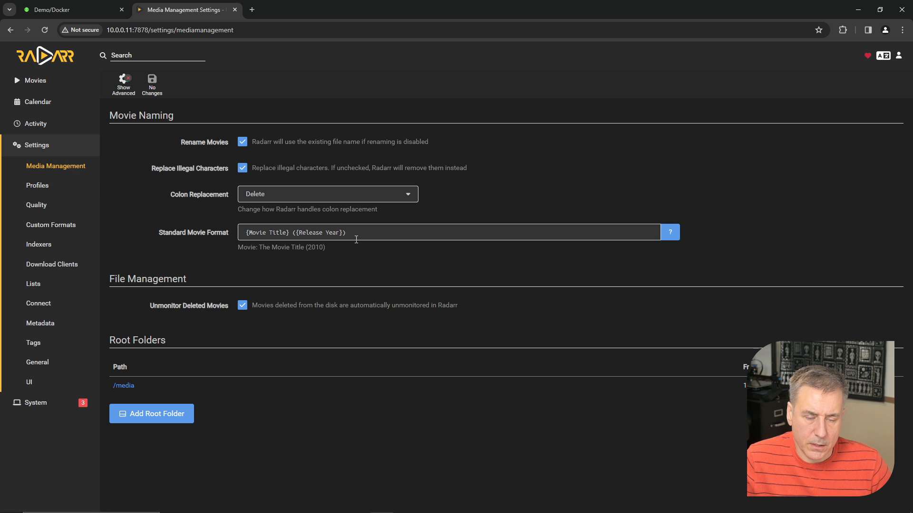
{"action": "left_click", "coordinate": [670, 232]}
{"action": "scroll", "coordinate": [360, 248], "scroll_direction": "down", "scroll_amount": 10}
{"action": "scroll", "coordinate": [359, 248], "scroll_direction": "down", "scroll_amount": 2}
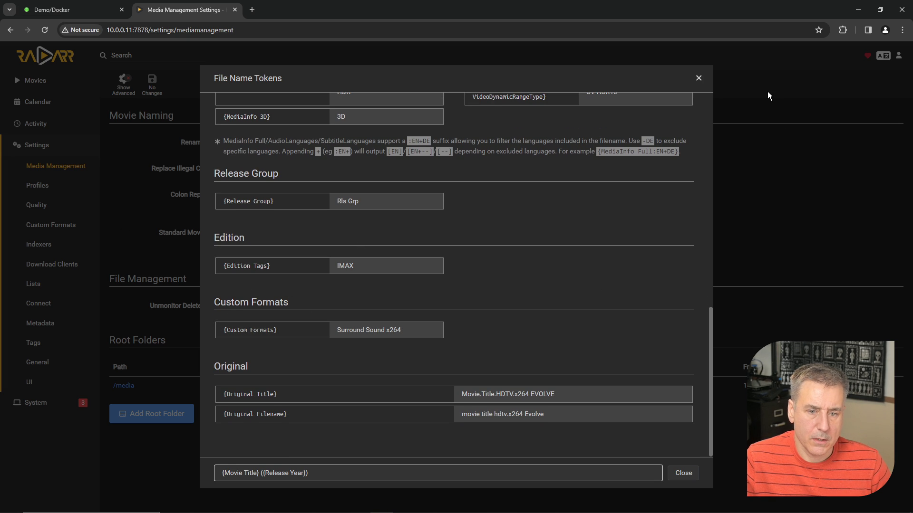
{"action": "left_click", "coordinate": [698, 78]}
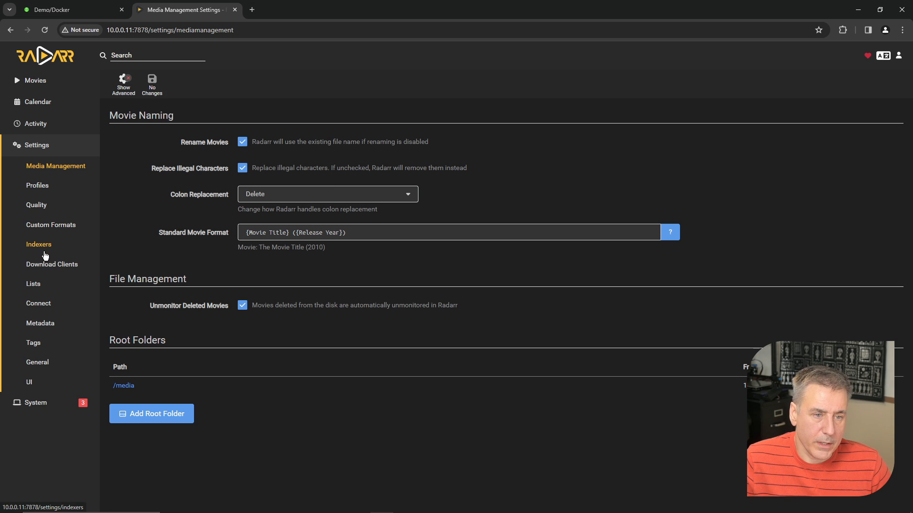
{"action": "left_click", "coordinate": [50, 225]}
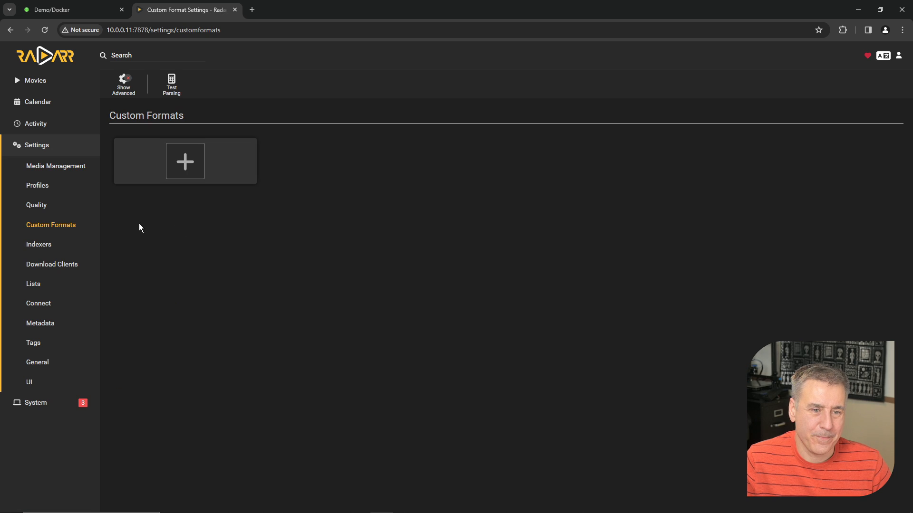
Try to test and save a PassThePopcorn indexer with its API user and API key left empty.
{"action": "left_click", "coordinate": [43, 245]}
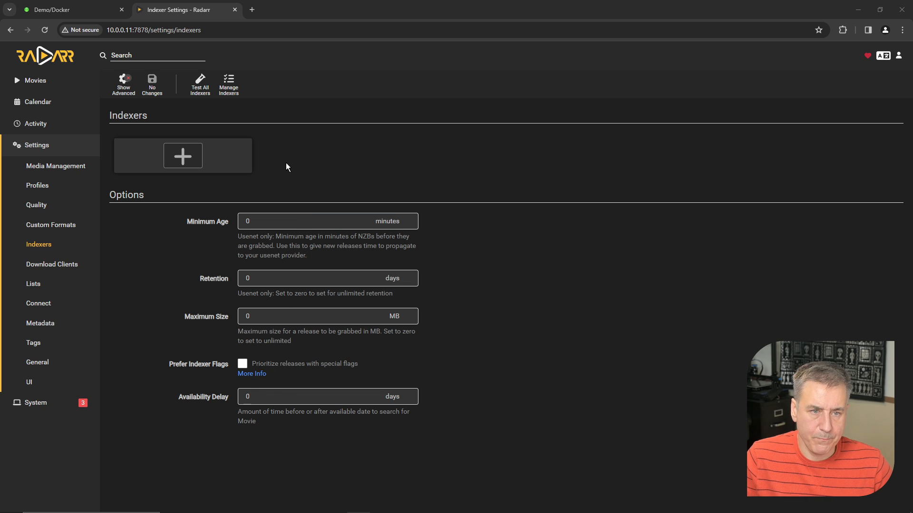
{"action": "left_click", "coordinate": [185, 155]}
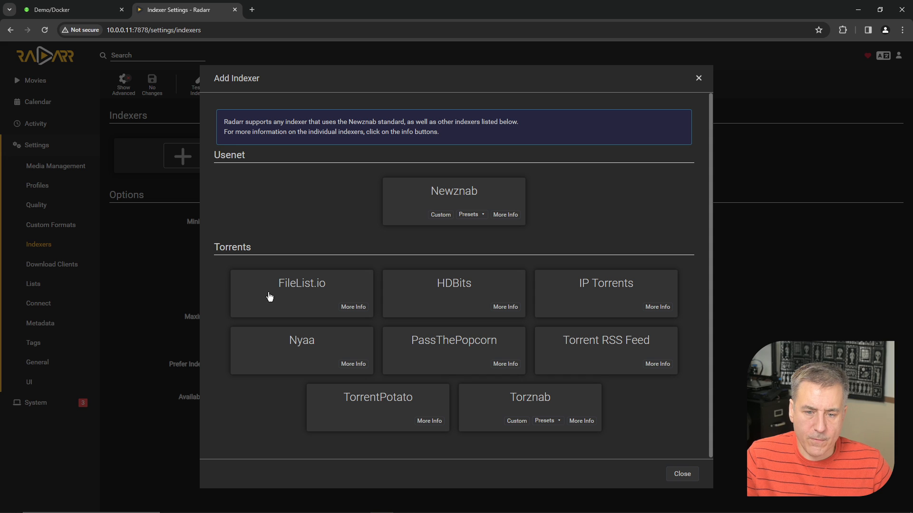
{"action": "left_click", "coordinate": [451, 345]}
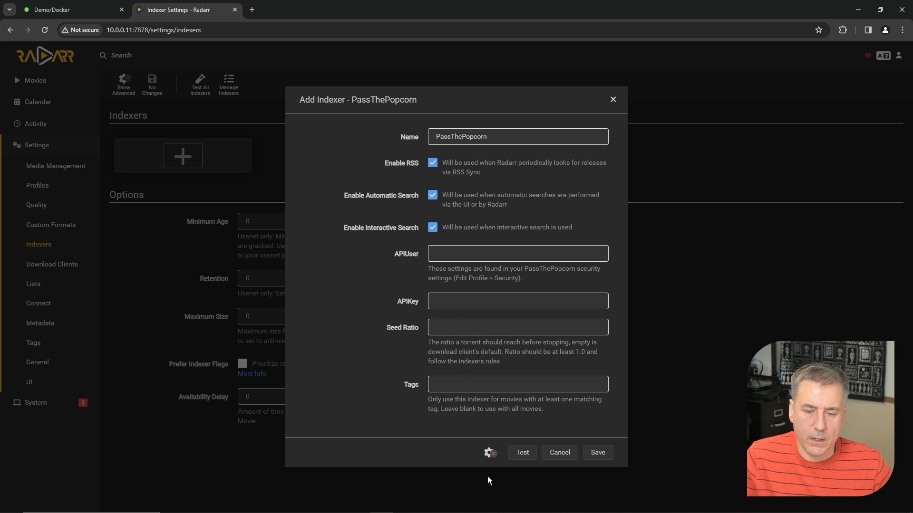
{"action": "left_click", "coordinate": [521, 456]}
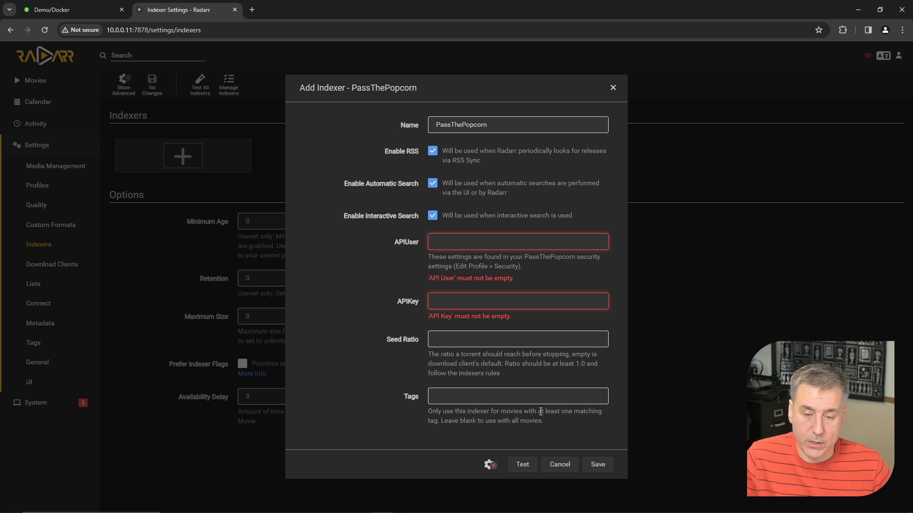
{"action": "left_click", "coordinate": [600, 466]}
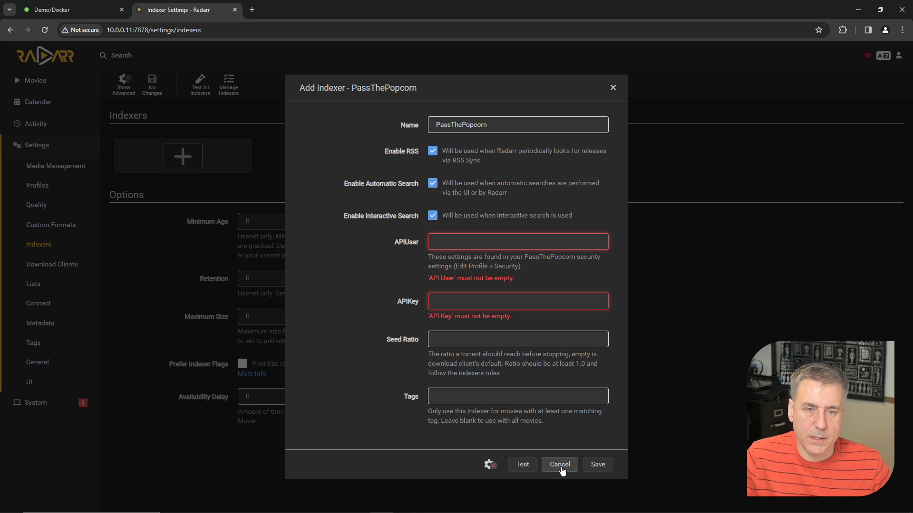
{"action": "left_click", "coordinate": [560, 464]}
Start adding a Deluge download client and set its host to 10.0.0.11.
{"action": "left_click", "coordinate": [54, 265]}
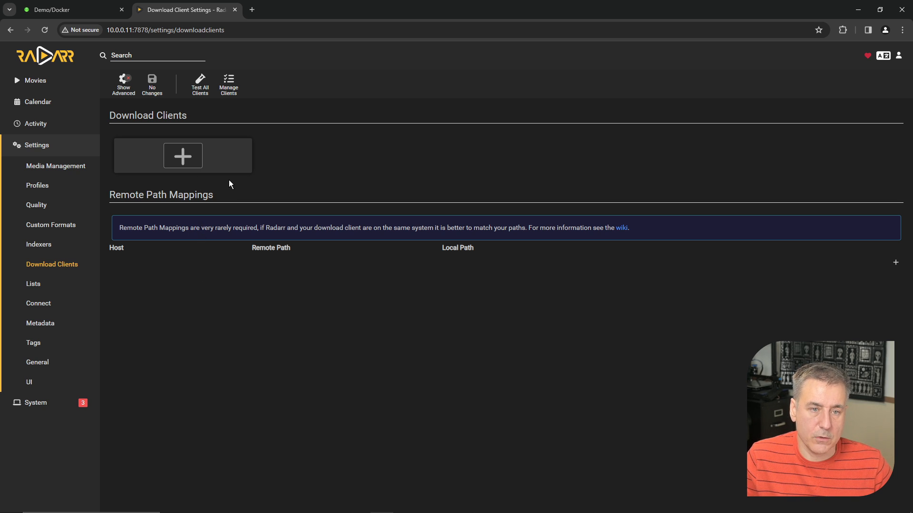
{"action": "left_click", "coordinate": [185, 159]}
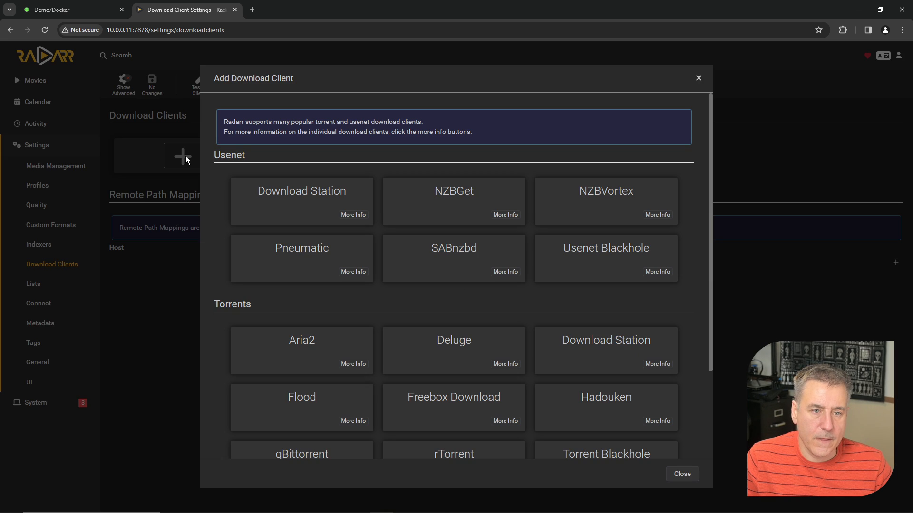
{"action": "left_click", "coordinate": [465, 350]}
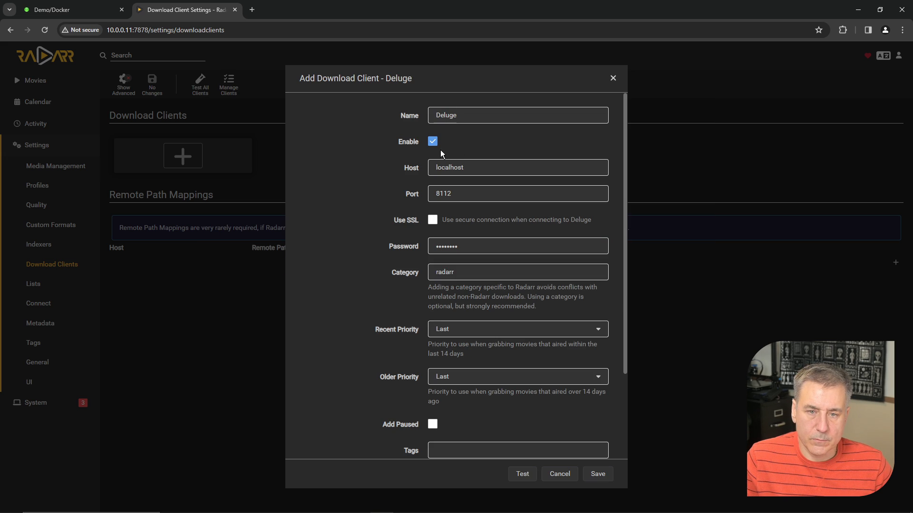
{"action": "left_click", "coordinate": [474, 167]}
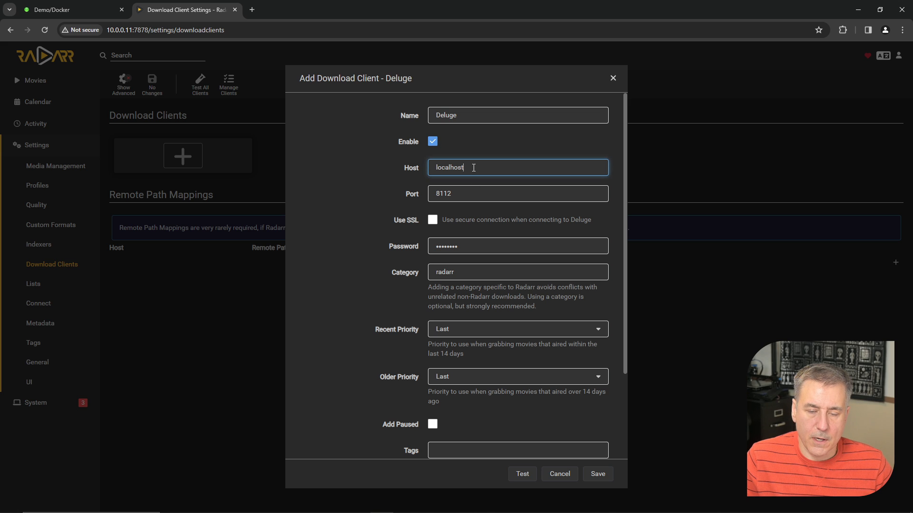
{"action": "left_click_drag", "start_coordinate": [474, 167], "coordinate": [425, 181]}
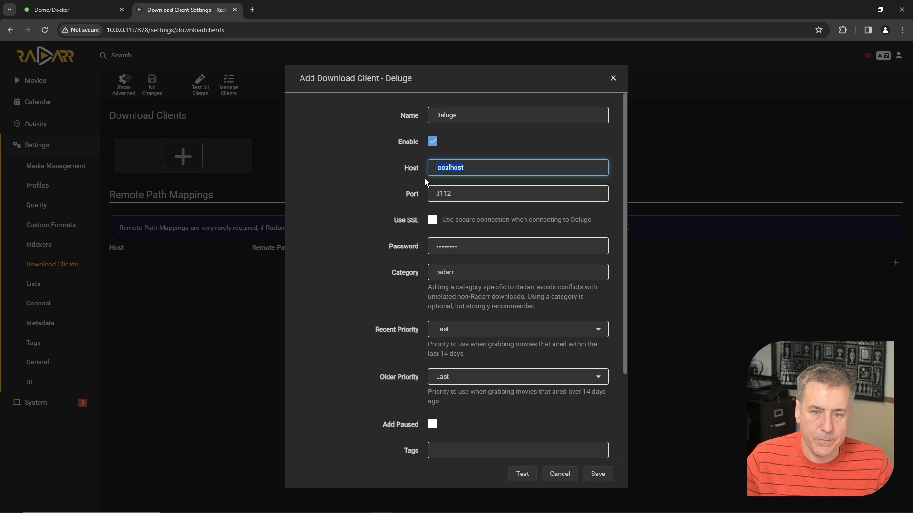
{"action": "type", "text": "10.0"}
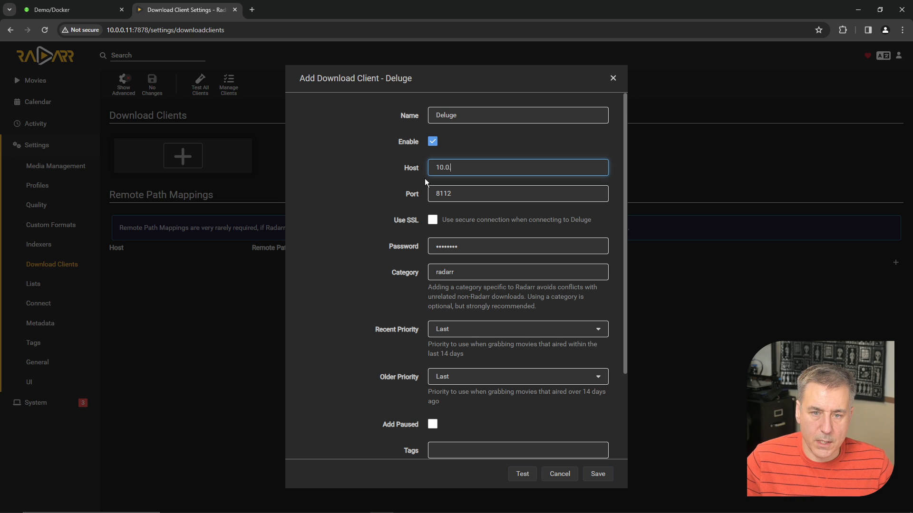
{"action": "type", "text": ".0.11"}
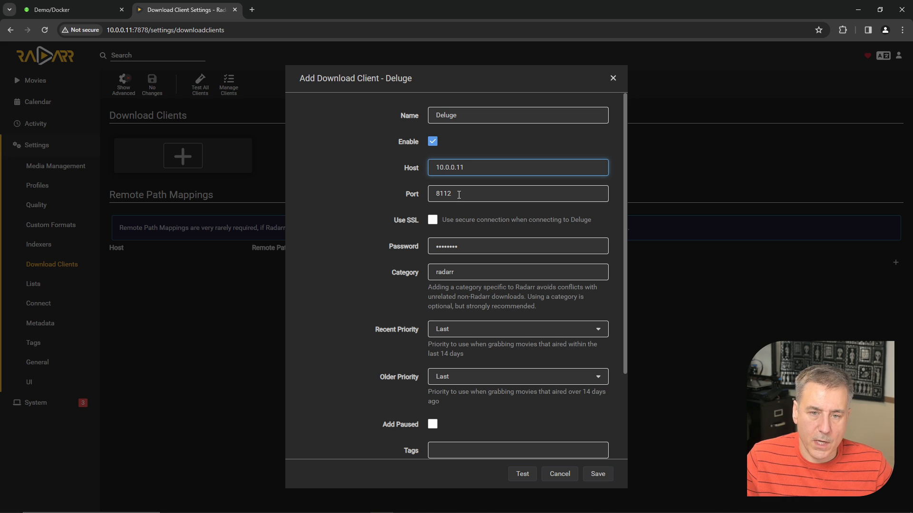
Look up the ports allocated to binhex-delugevpn in Unraid's Docker allocations, and return to the Deluge client form in Radarr.
{"action": "left_click", "coordinate": [73, 11]}
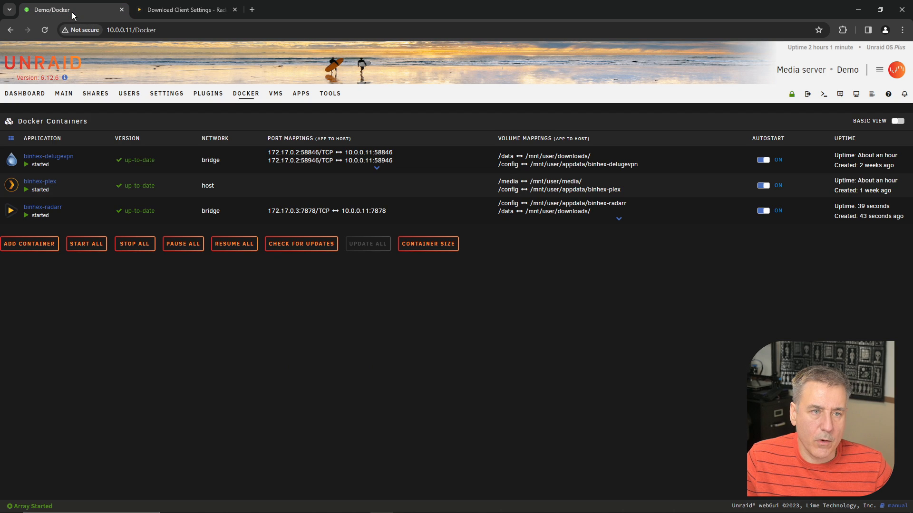
{"action": "left_click", "coordinate": [40, 183]}
{"action": "scroll", "coordinate": [395, 200], "scroll_direction": "down", "scroll_amount": 5}
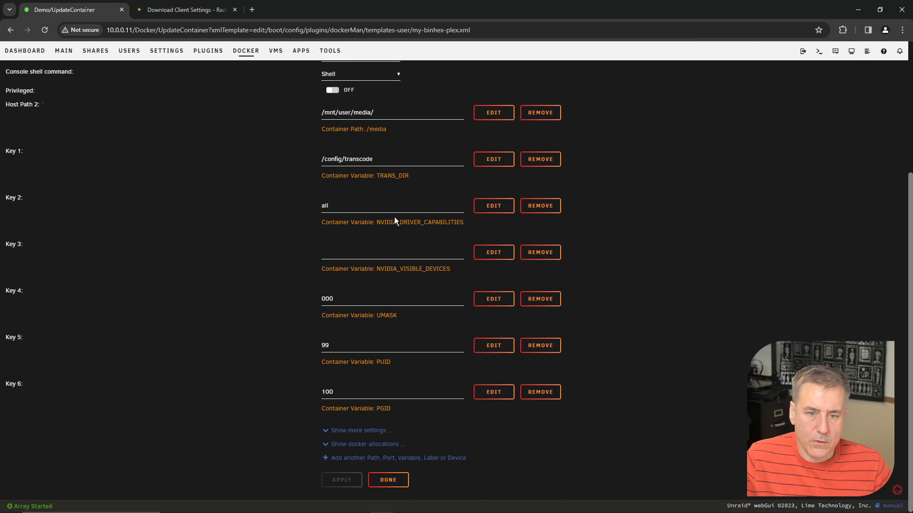
{"action": "left_click", "coordinate": [336, 445]}
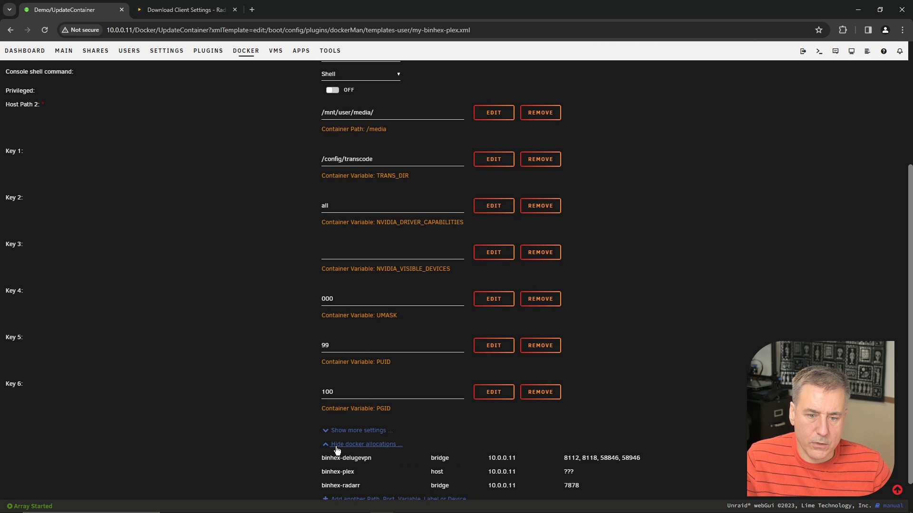
{"action": "left_click_drag", "start_coordinate": [319, 459], "coordinate": [373, 466]}
{"action": "left_click_drag", "start_coordinate": [520, 462], "coordinate": [574, 461]}
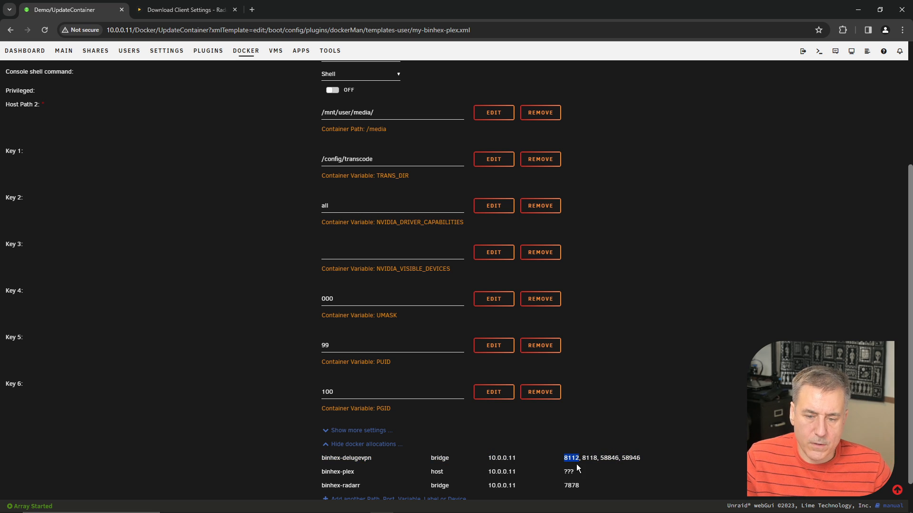
{"action": "left_click", "coordinate": [183, 9]}
Keep the Deluge port at 8112 and enter the Deluge password.
{"action": "left_click", "coordinate": [454, 197]}
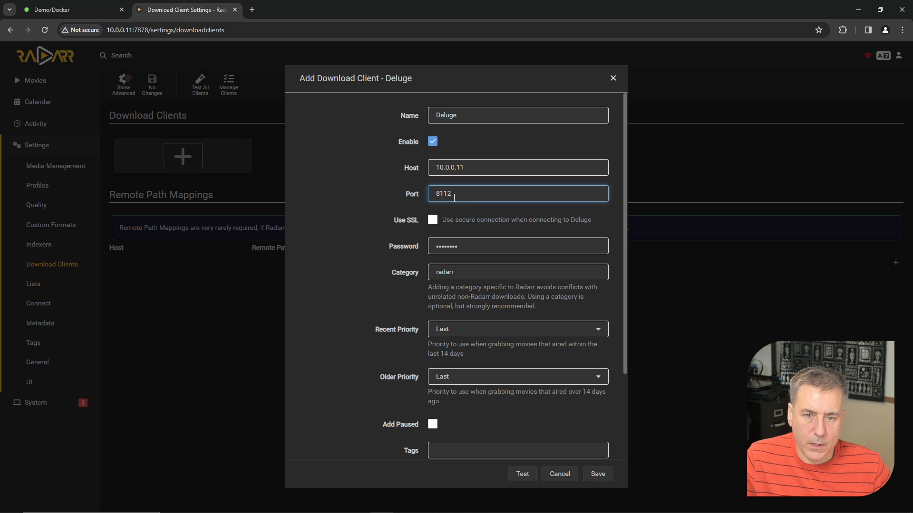
{"action": "left_click", "coordinate": [469, 250]}
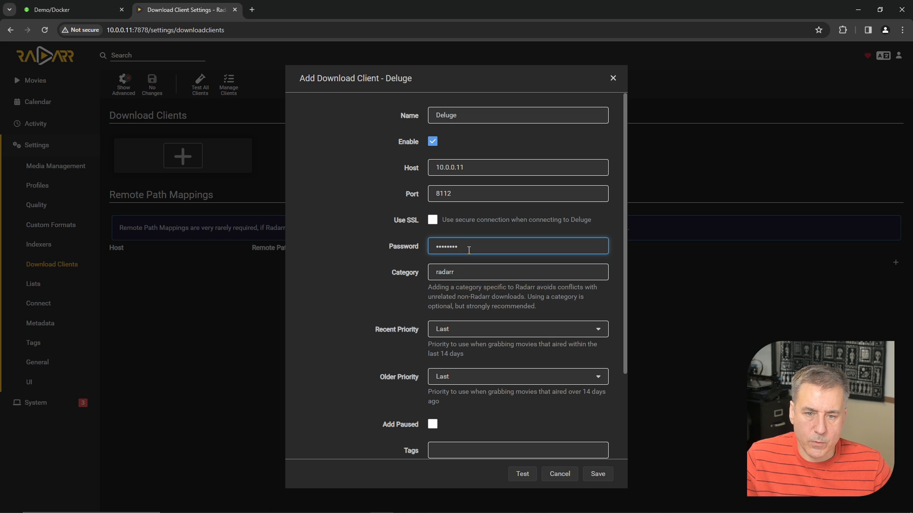
{"action": "key", "text": "BackSpace"}
{"action": "key", "text": "BackSpace"}
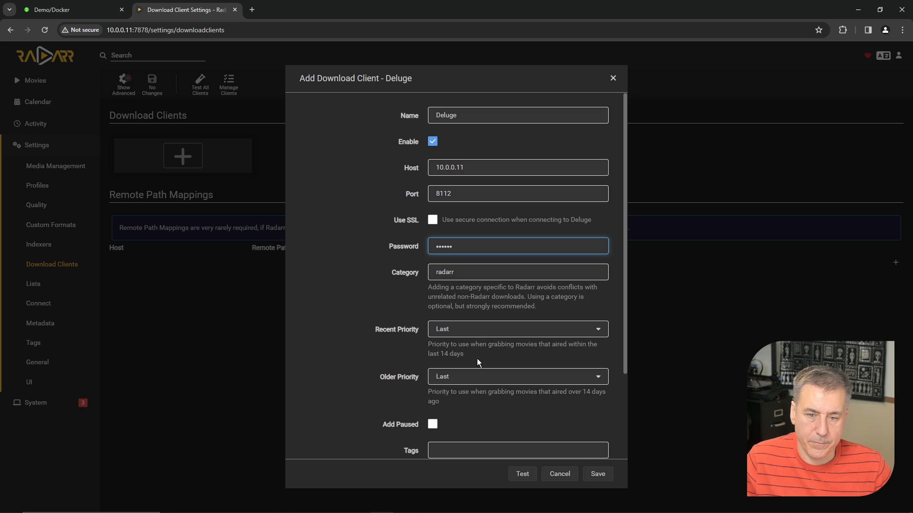
Leave both priorities at Last and Remove Completed enabled, test the connection, and save the Deluge download client.
{"action": "left_click_drag", "start_coordinate": [431, 393], "coordinate": [460, 407]}
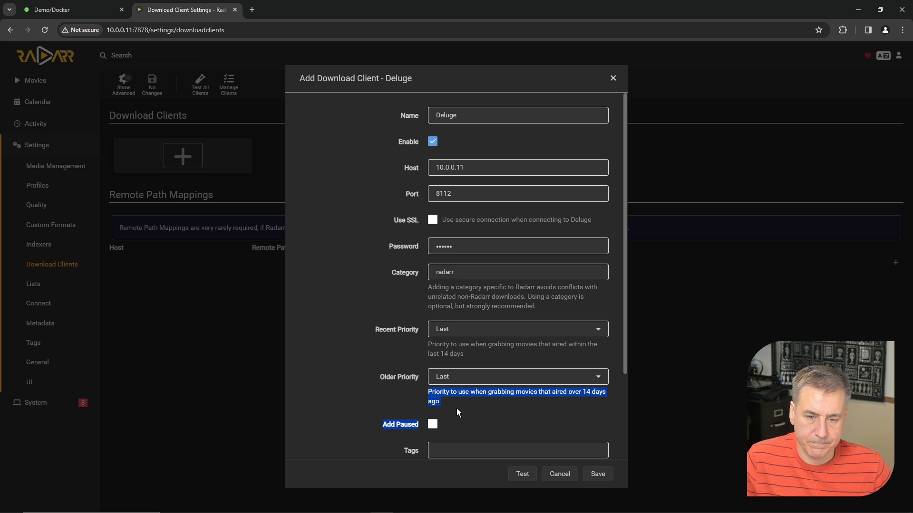
{"action": "left_click", "coordinate": [456, 409]}
{"action": "left_click", "coordinate": [489, 334]}
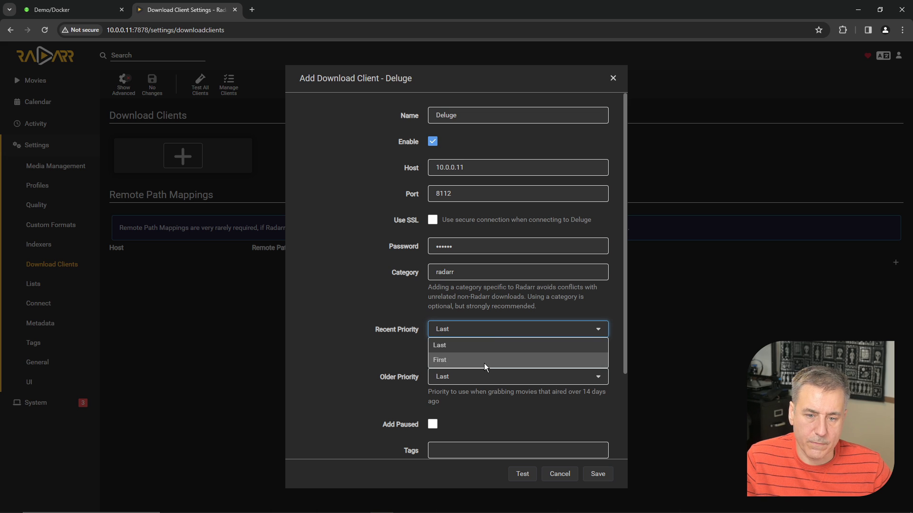
{"action": "left_click", "coordinate": [481, 328]}
{"action": "scroll", "coordinate": [443, 378], "scroll_direction": "down", "scroll_amount": 1}
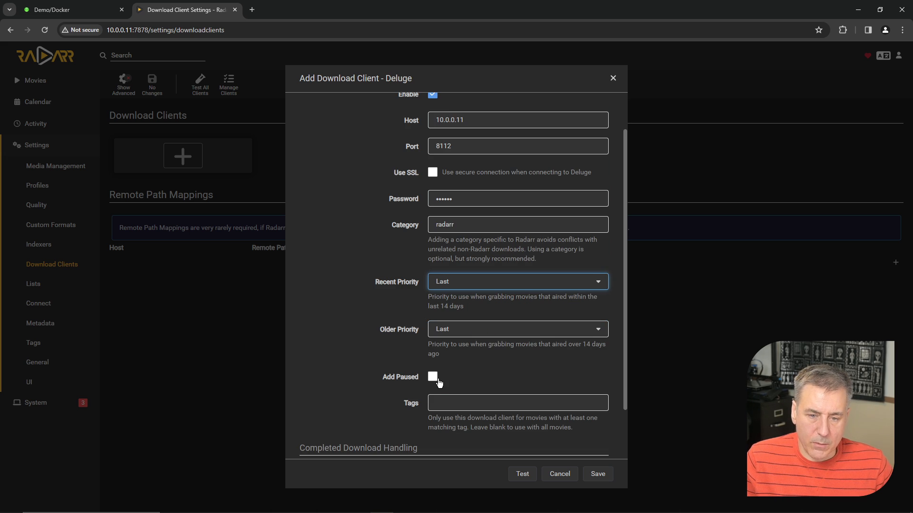
{"action": "scroll", "coordinate": [455, 324], "scroll_direction": "down", "scroll_amount": 2}
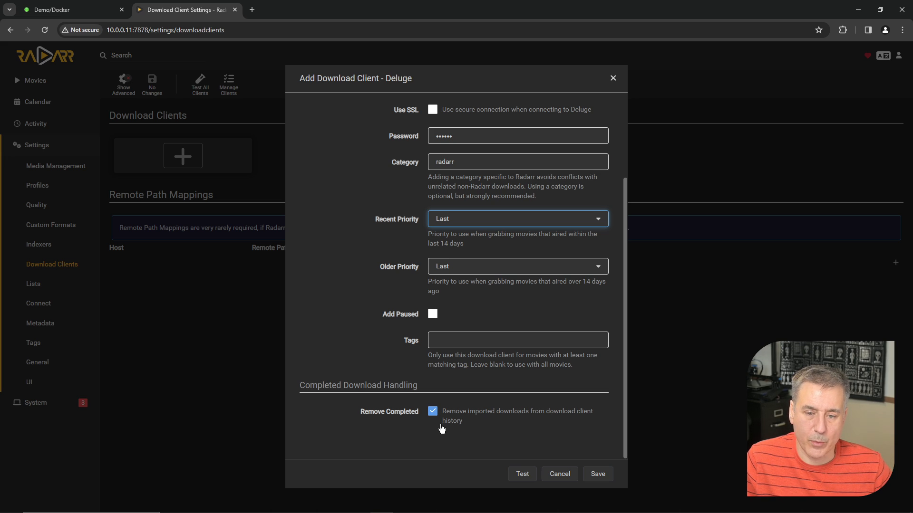
{"action": "left_click", "coordinate": [524, 477]}
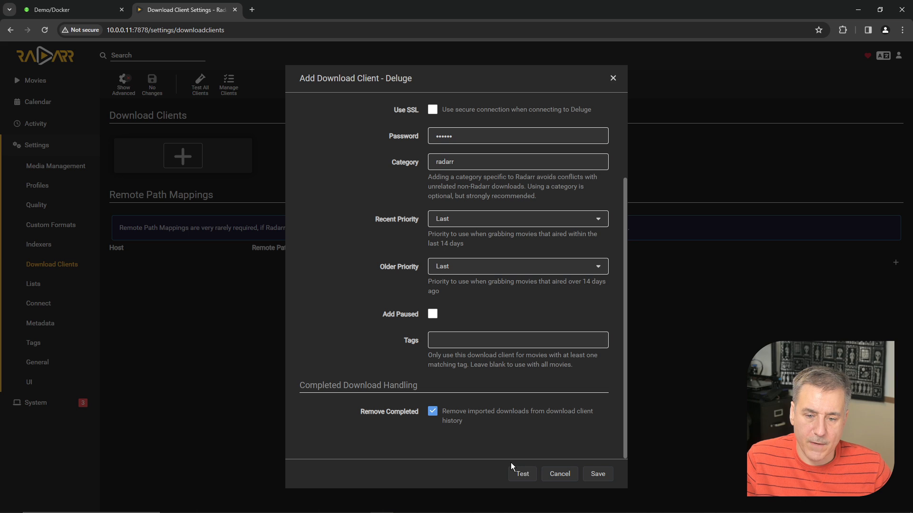
{"action": "scroll", "coordinate": [501, 374], "scroll_direction": "up", "scroll_amount": 3}
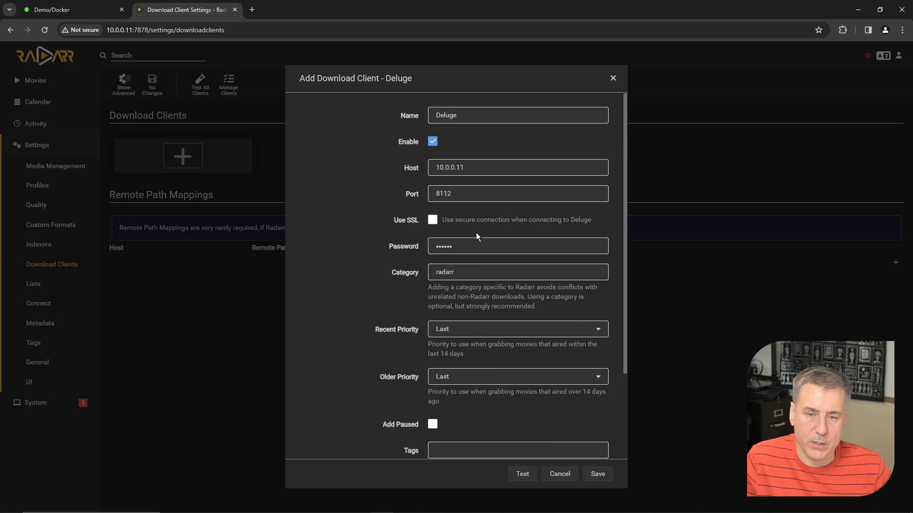
{"action": "scroll", "coordinate": [475, 233], "scroll_direction": "down", "scroll_amount": 3}
{"action": "left_click", "coordinate": [598, 474]}
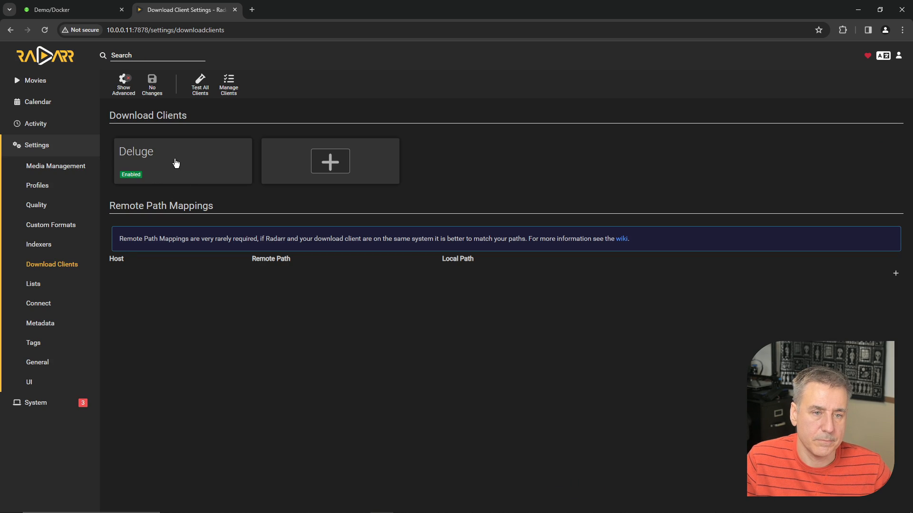
Browse the available download client types without adding another, and open the Lists settings.
{"action": "left_click", "coordinate": [329, 163]}
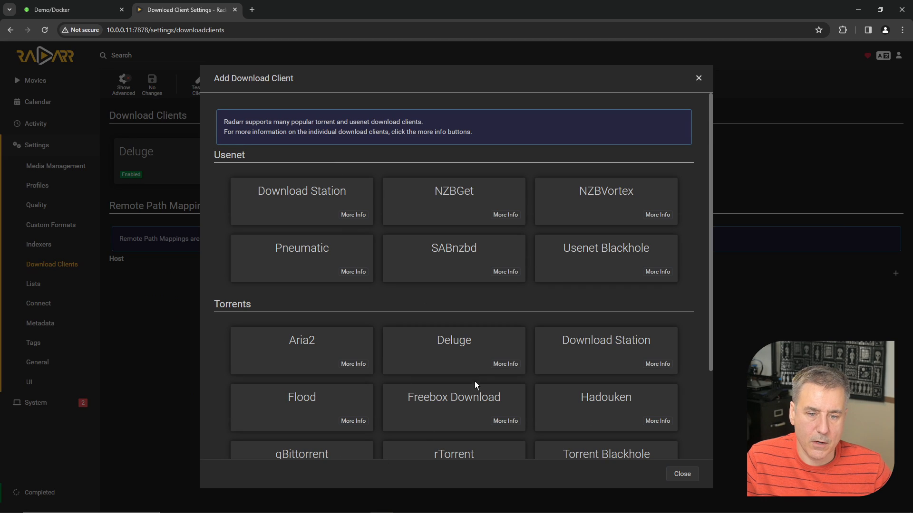
{"action": "scroll", "coordinate": [474, 383], "scroll_direction": "down", "scroll_amount": 3}
{"action": "scroll", "coordinate": [556, 271], "scroll_direction": "up", "scroll_amount": 3}
{"action": "key", "text": "Escape"}
{"action": "left_click", "coordinate": [29, 283]}
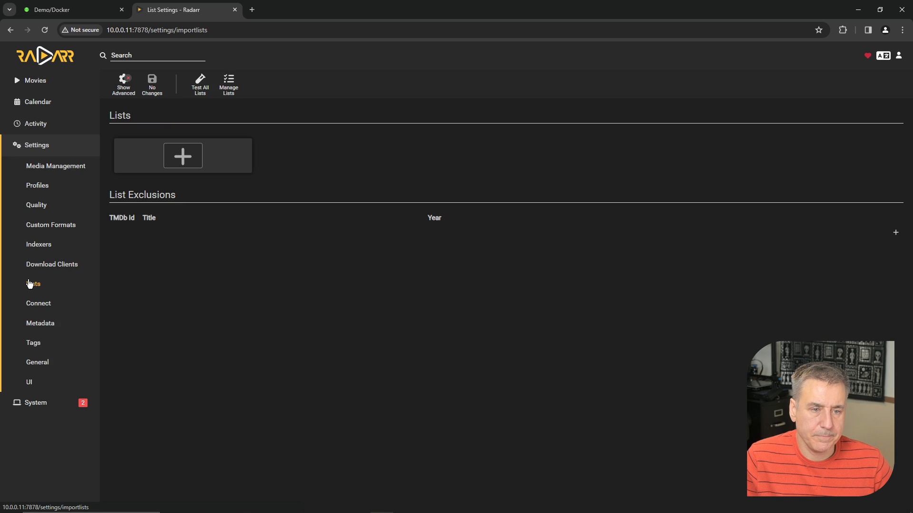
Look through the available import list types, examine the Trakt User list options, and cancel without adding a list.
{"action": "left_click", "coordinate": [192, 158]}
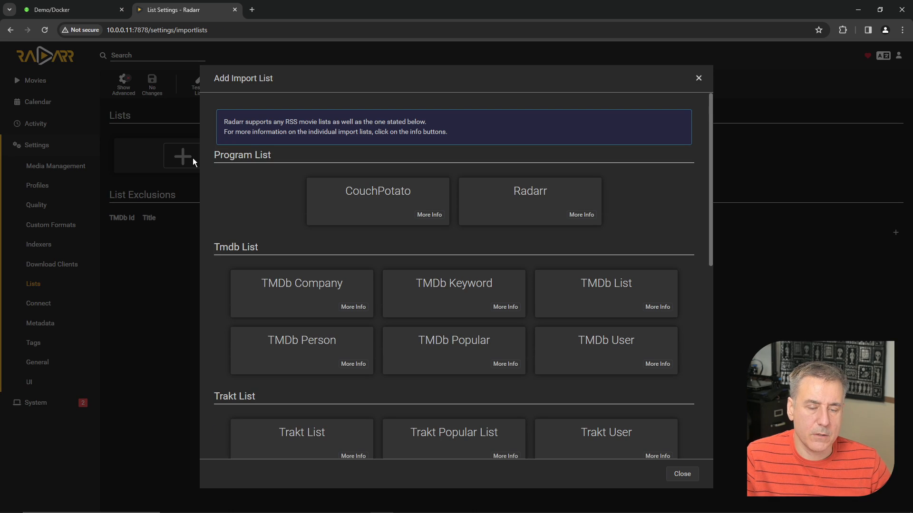
{"action": "scroll", "coordinate": [233, 176], "scroll_direction": "down", "scroll_amount": 3}
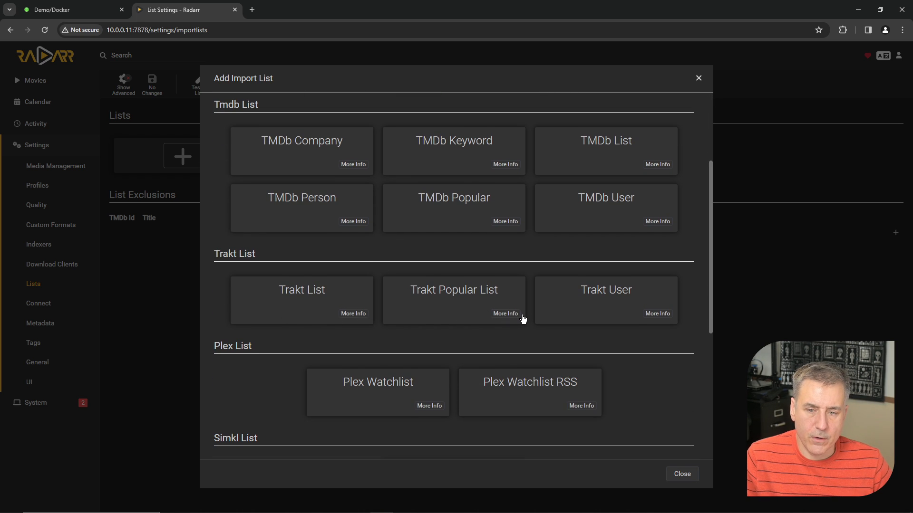
{"action": "left_click", "coordinate": [601, 292]}
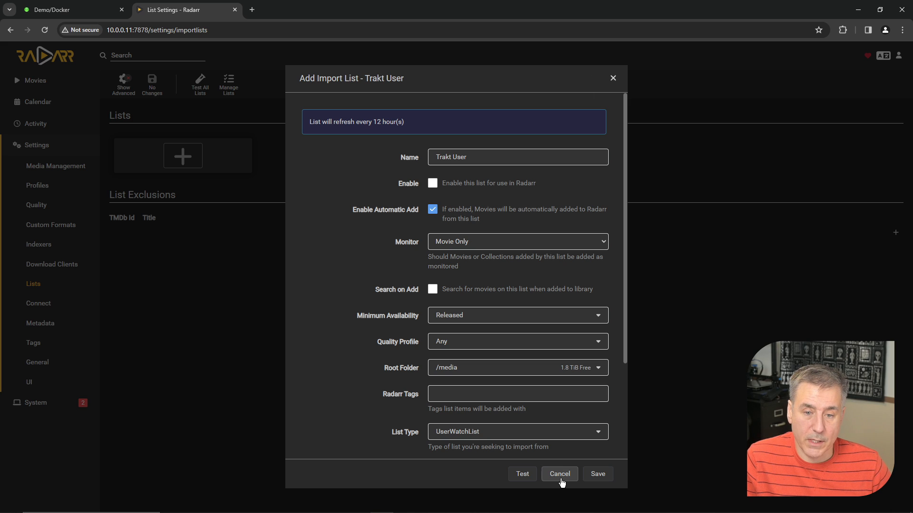
{"action": "scroll", "coordinate": [504, 202], "scroll_direction": "down", "scroll_amount": 3}
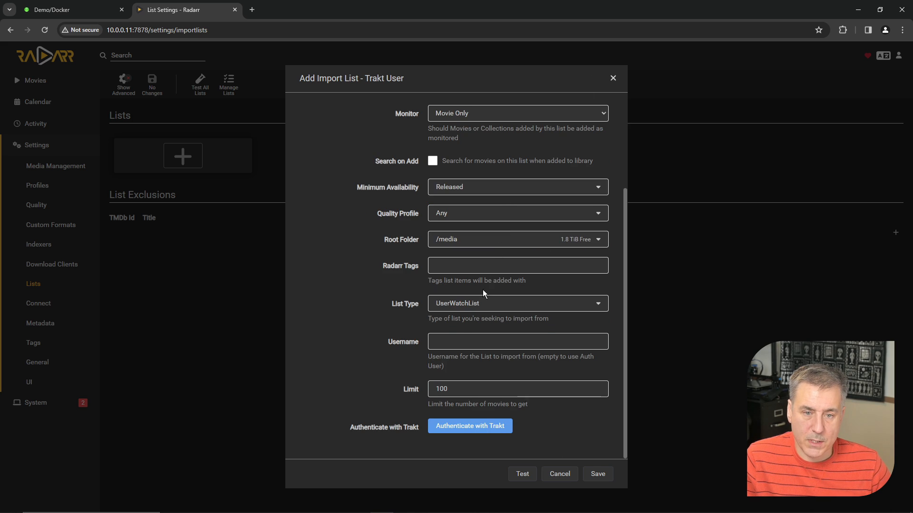
{"action": "scroll", "coordinate": [504, 150], "scroll_direction": "up", "scroll_amount": 3}
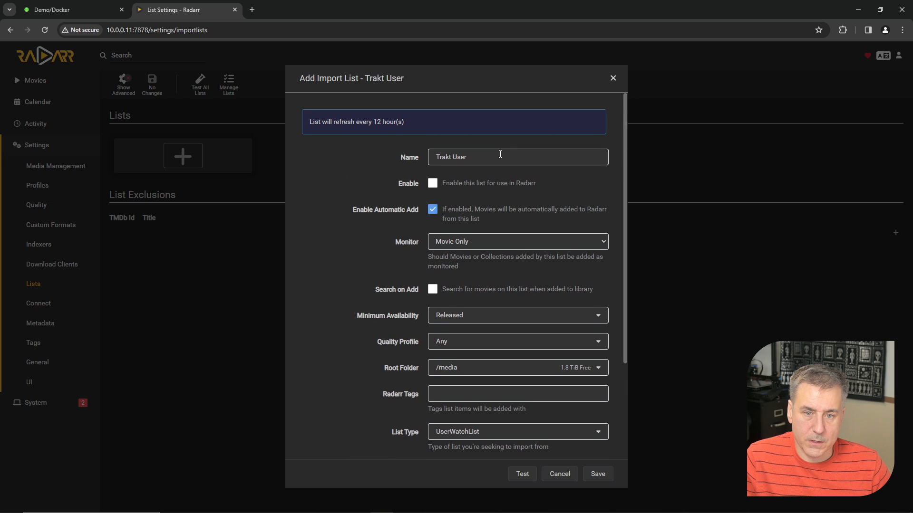
{"action": "scroll", "coordinate": [454, 292], "scroll_direction": "down", "scroll_amount": 3}
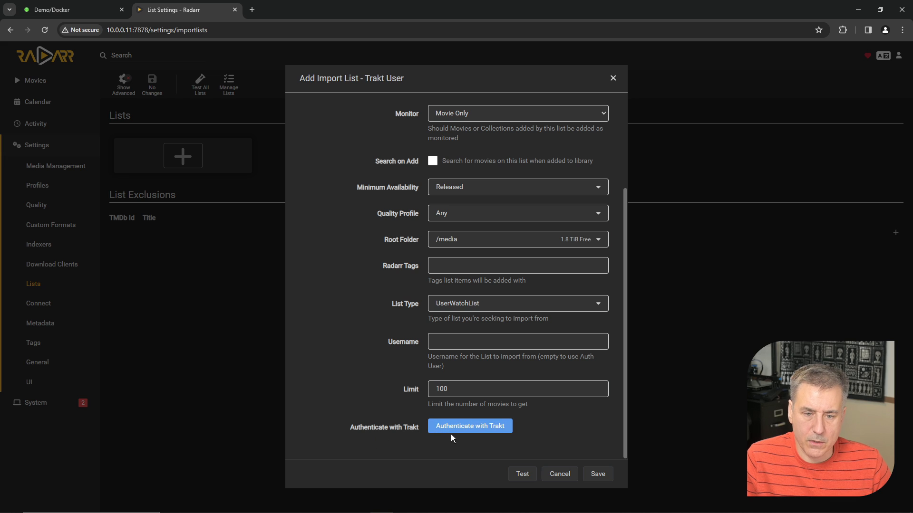
{"action": "left_click", "coordinate": [560, 474]}
Start a Plex Media Server connection in the Connect settings and set its host to 10.0.0.11.
{"action": "left_click", "coordinate": [43, 307]}
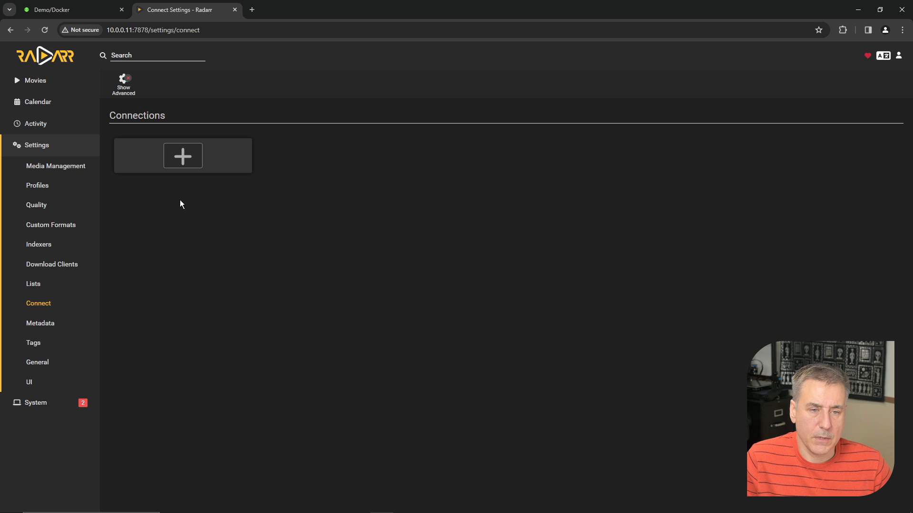
{"action": "left_click", "coordinate": [185, 163]}
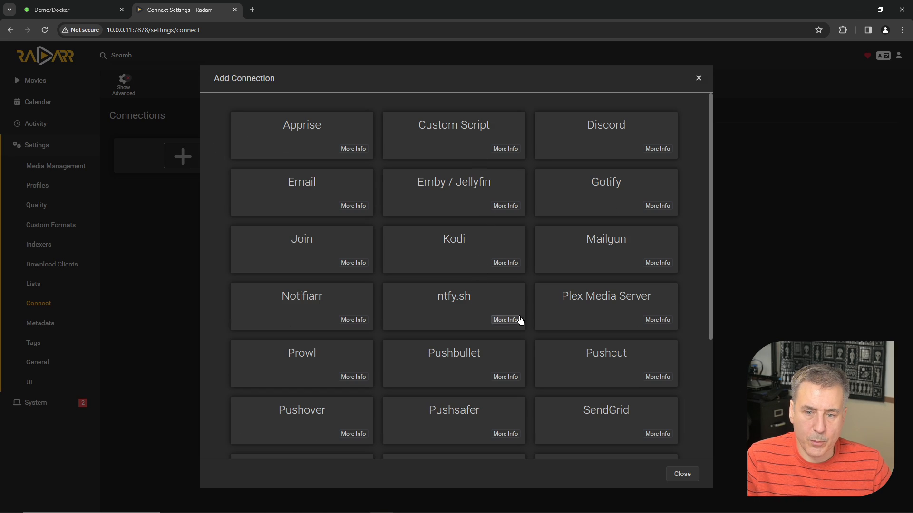
{"action": "left_click", "coordinate": [619, 307]}
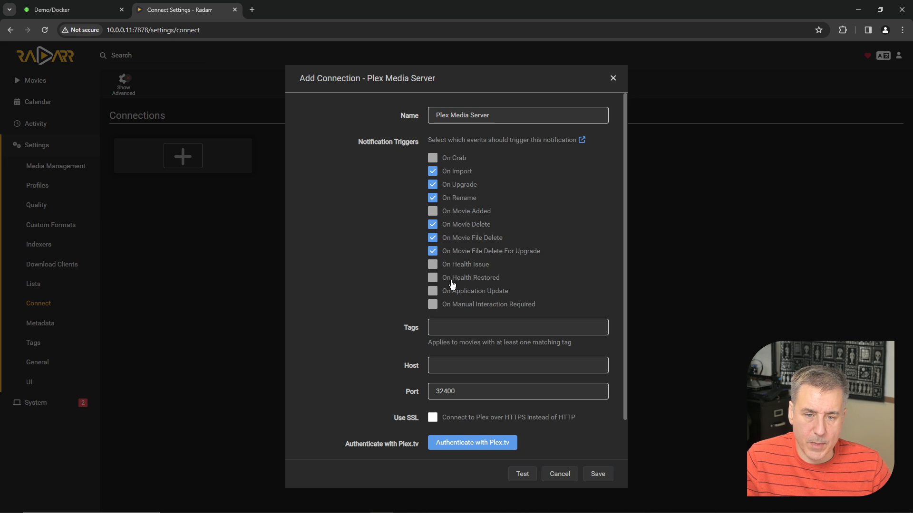
{"action": "scroll", "coordinate": [492, 294], "scroll_direction": "down", "scroll_amount": 1}
{"action": "left_click", "coordinate": [445, 321]}
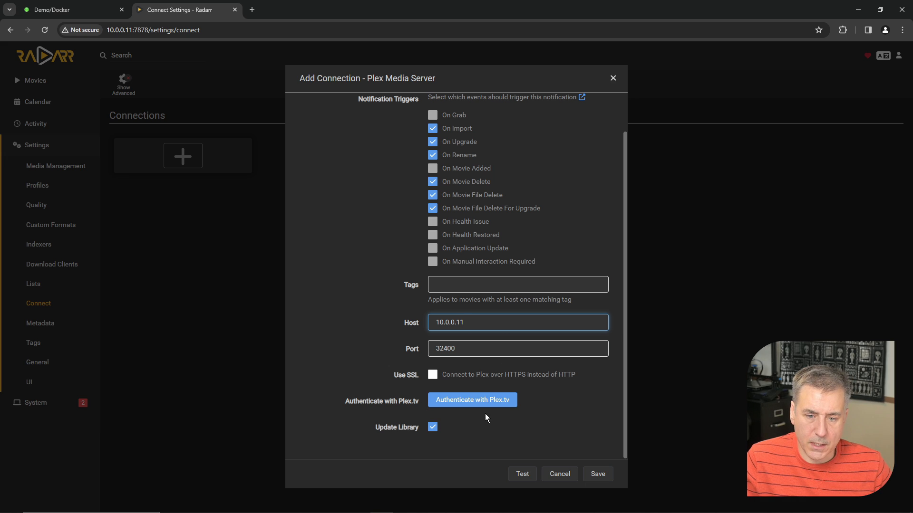
Authenticate the connection with Plex.tv, test it, and save the Plex Media Server connection.
{"action": "left_click", "coordinate": [482, 402]}
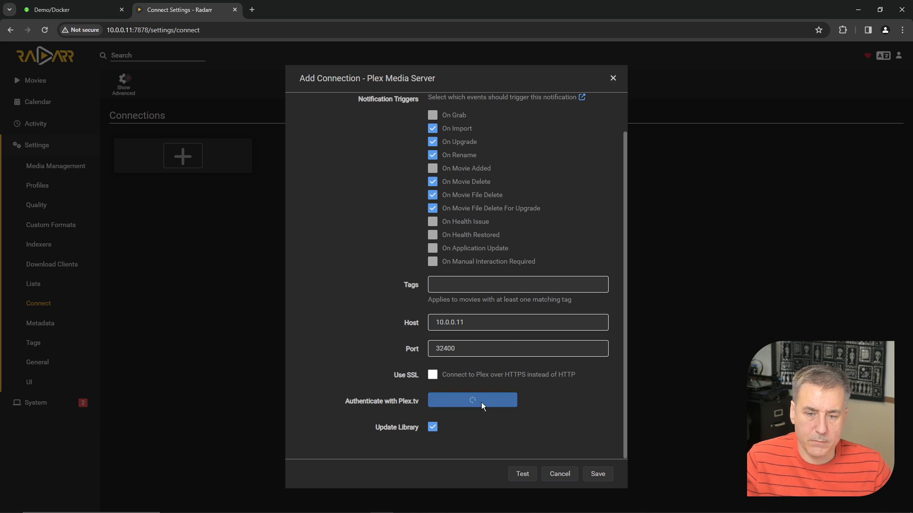
{"action": "left_click_drag", "start_coordinate": [418, 321], "coordinate": [504, 319]}
{"action": "left_click", "coordinate": [504, 319]}
{"action": "left_click", "coordinate": [461, 359]}
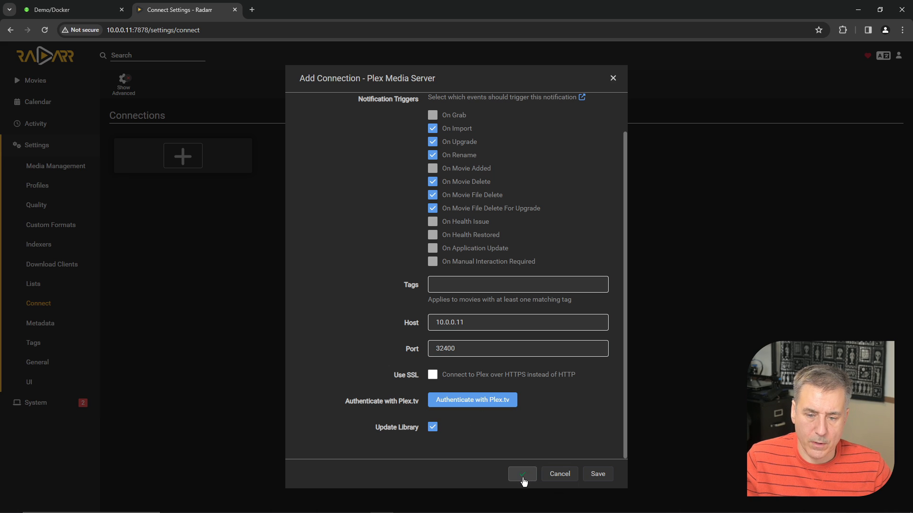
{"action": "left_click", "coordinate": [600, 475]}
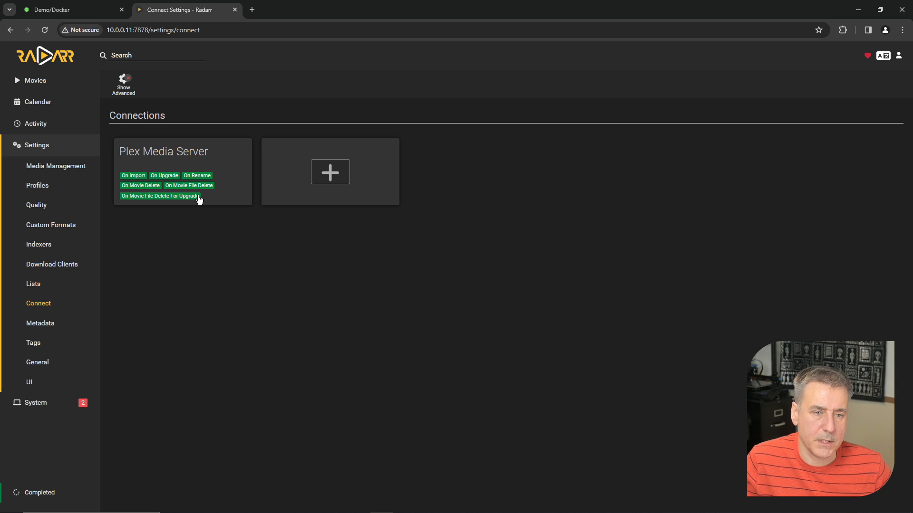
Review the Metadata settings and the General settings, including the authentication options, keeping Basic (Browser Popup).
{"action": "left_click", "coordinate": [51, 327]}
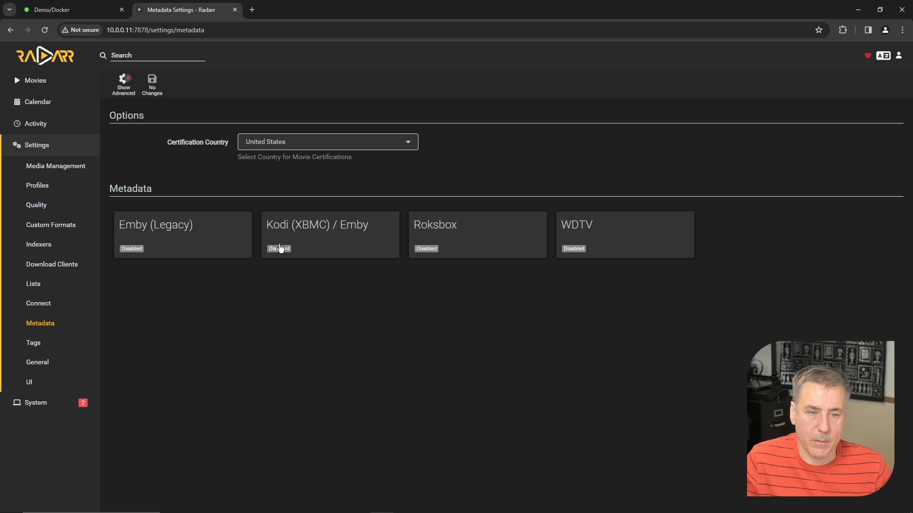
{"action": "left_click", "coordinate": [35, 364]}
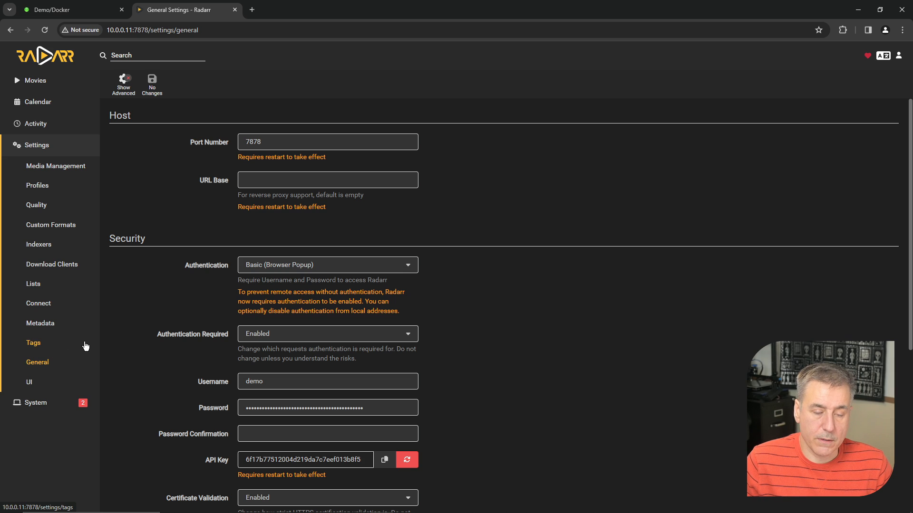
{"action": "left_click", "coordinate": [324, 271]}
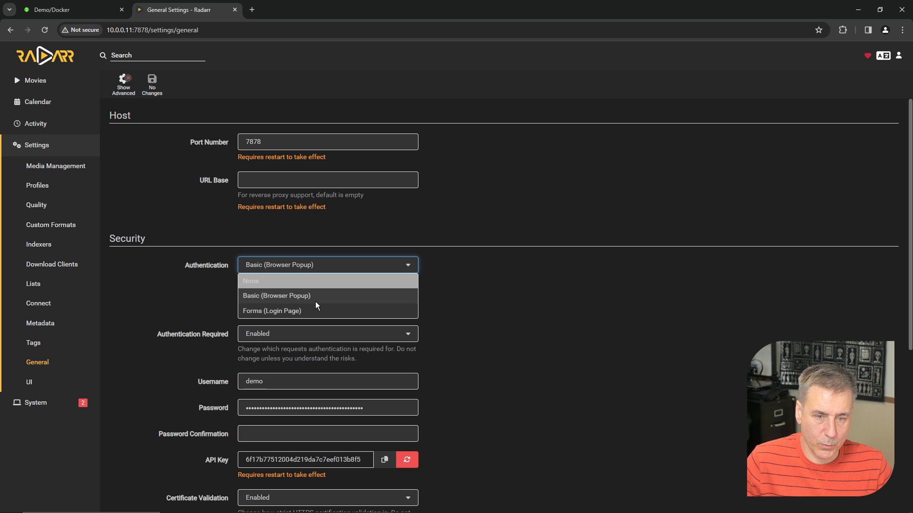
{"action": "left_click", "coordinate": [329, 265]}
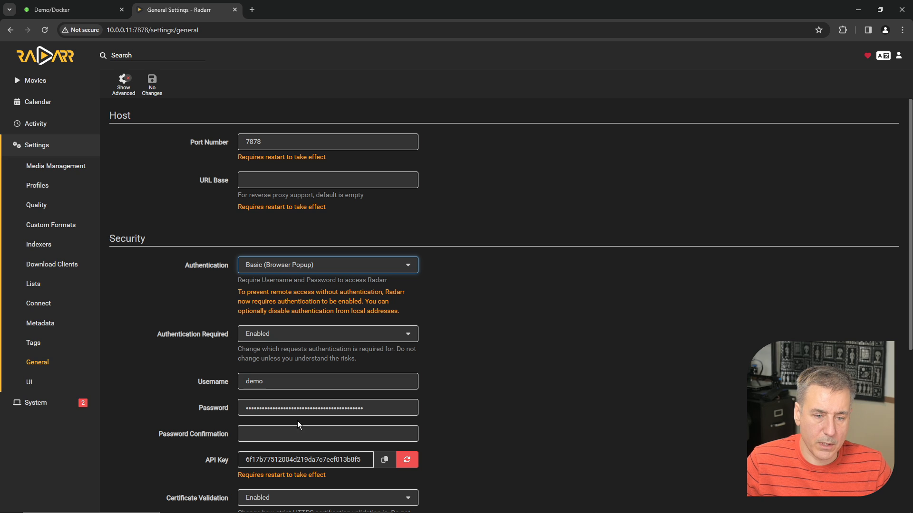
{"action": "scroll", "coordinate": [145, 381], "scroll_direction": "down", "scroll_amount": 2}
{"action": "scroll", "coordinate": [188, 227], "scroll_direction": "up", "scroll_amount": 2}
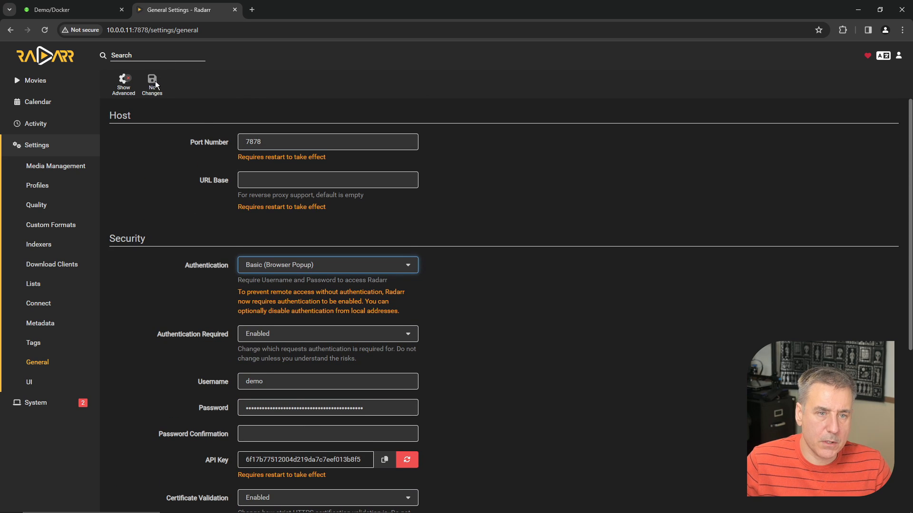
{"action": "scroll", "coordinate": [224, 285], "scroll_direction": "down", "scroll_amount": 5}
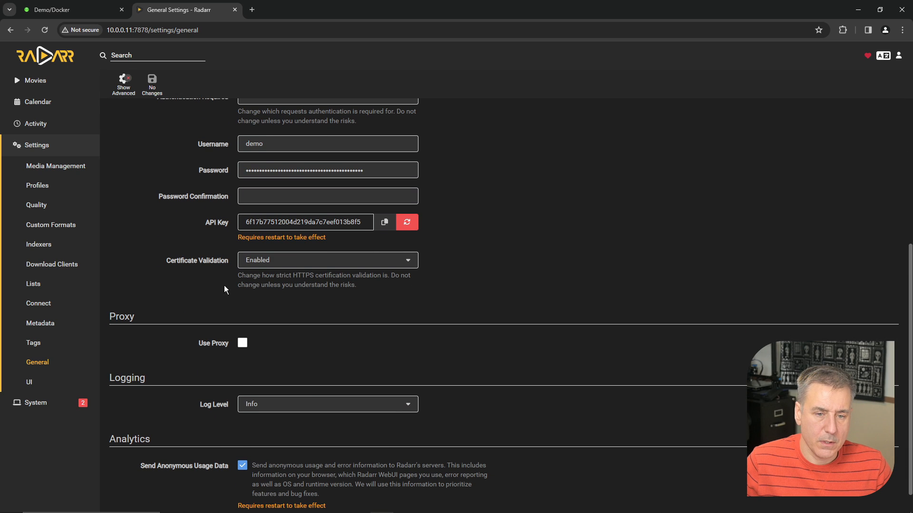
Open the UI settings and set the first day of the week to Sunday.
{"action": "left_click", "coordinate": [29, 382]}
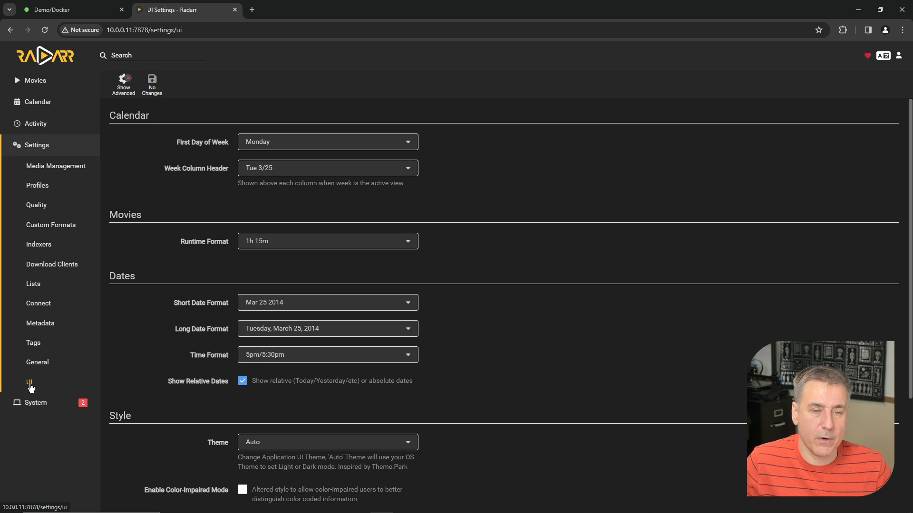
{"action": "left_click", "coordinate": [274, 144]}
{"action": "left_click", "coordinate": [280, 163]}
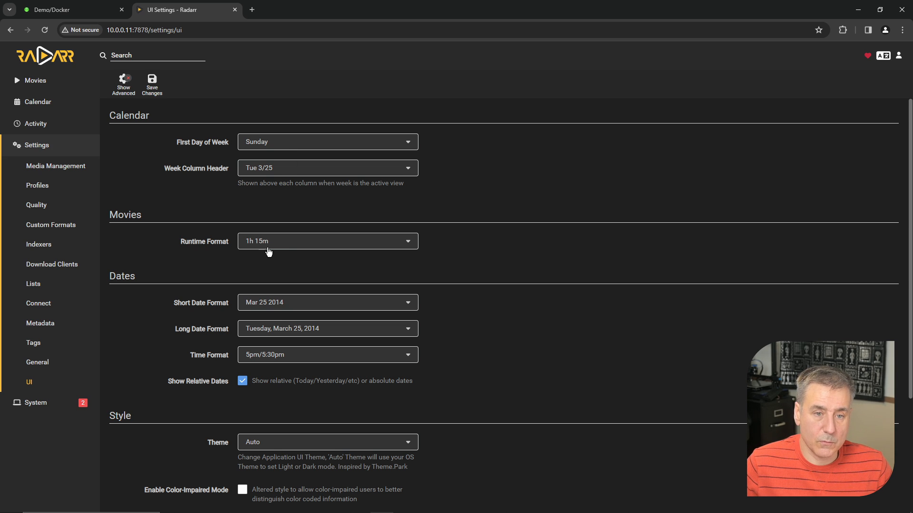
Try the 75 mins runtime format for movies and set it back to 1h 15m.
{"action": "left_click", "coordinate": [290, 240]}
{"action": "left_click", "coordinate": [285, 274]}
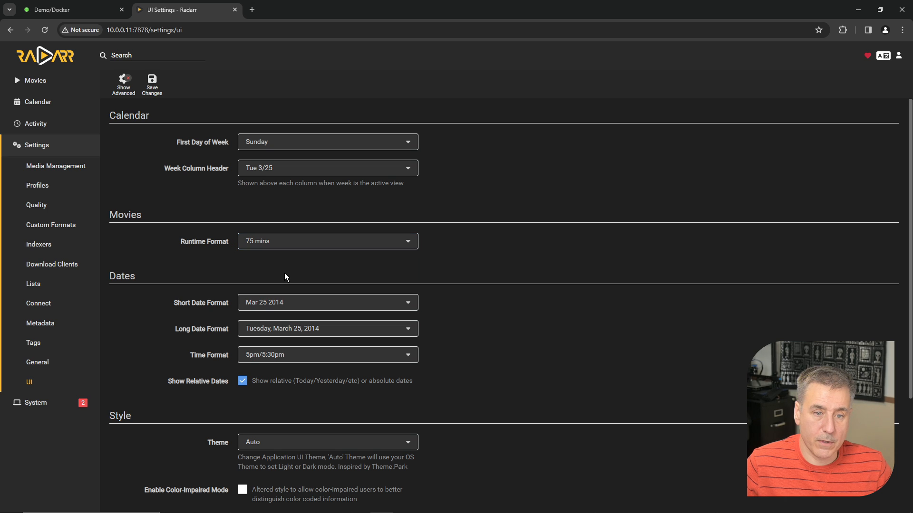
{"action": "left_click", "coordinate": [287, 246]}
{"action": "left_click", "coordinate": [287, 257]}
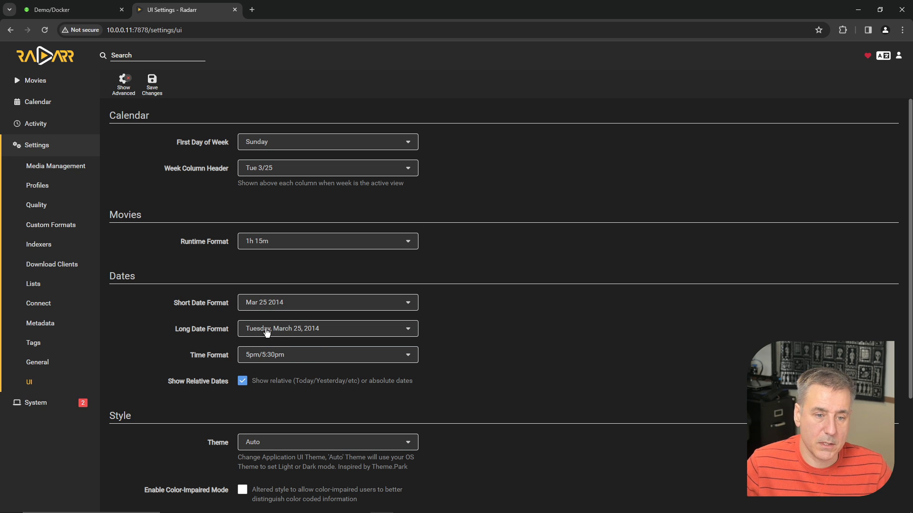
Try the Light theme in the UI style settings and set the theme back to Auto.
{"action": "scroll", "coordinate": [223, 324], "scroll_direction": "down", "scroll_amount": 3}
{"action": "left_click", "coordinate": [221, 303]}
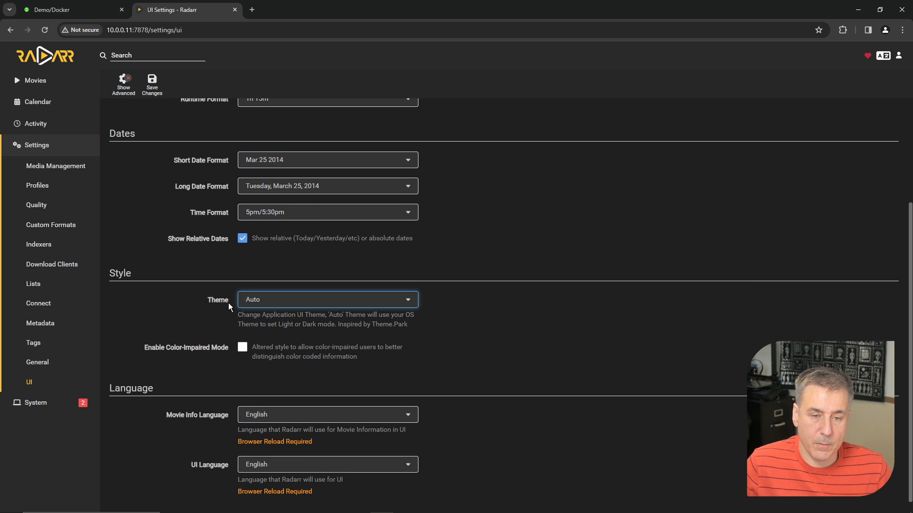
{"action": "left_click", "coordinate": [304, 303]}
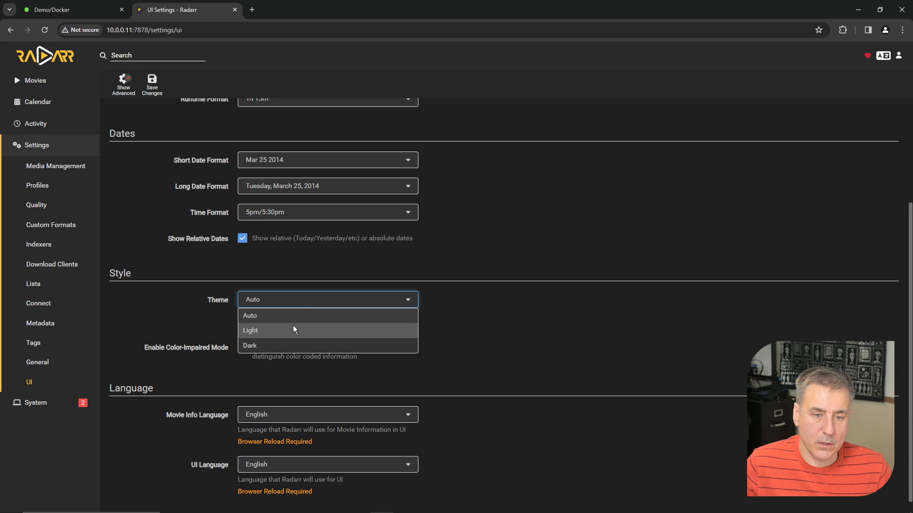
{"action": "left_click", "coordinate": [293, 329]}
{"action": "left_click", "coordinate": [302, 300]}
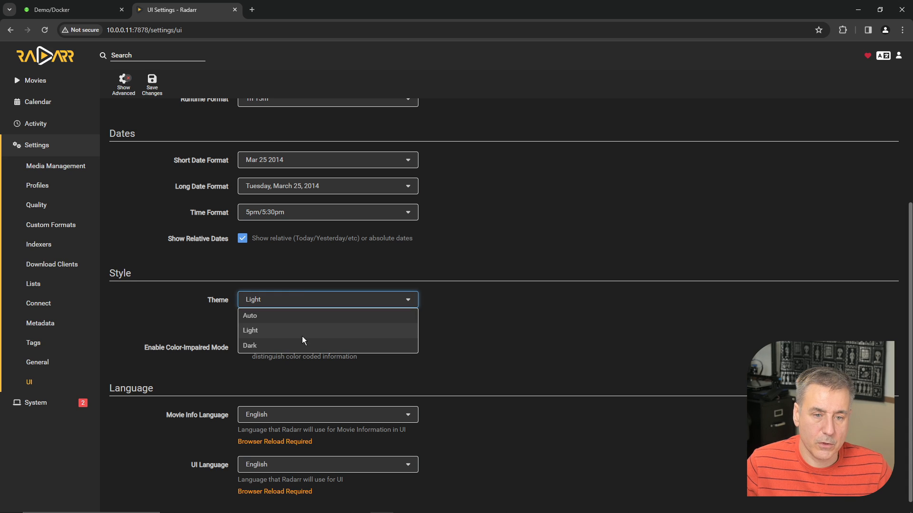
{"action": "left_click", "coordinate": [297, 349]}
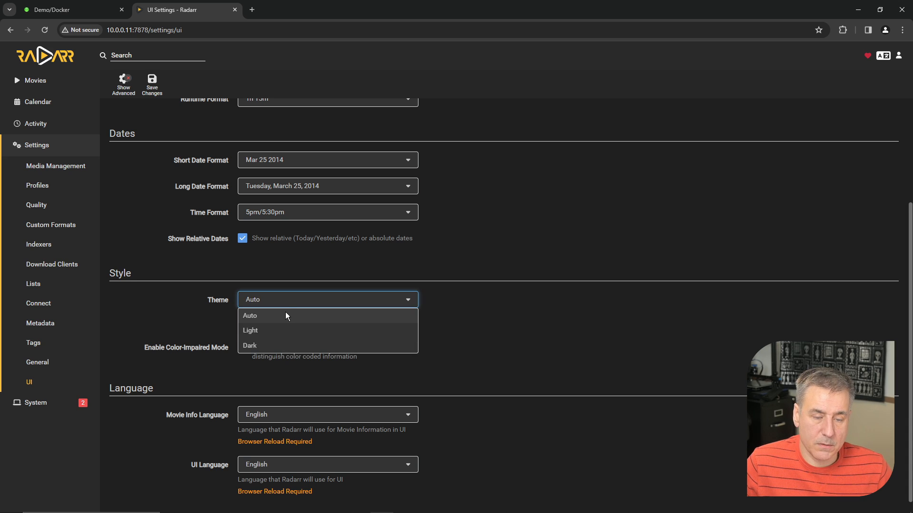
{"action": "left_click", "coordinate": [287, 316]}
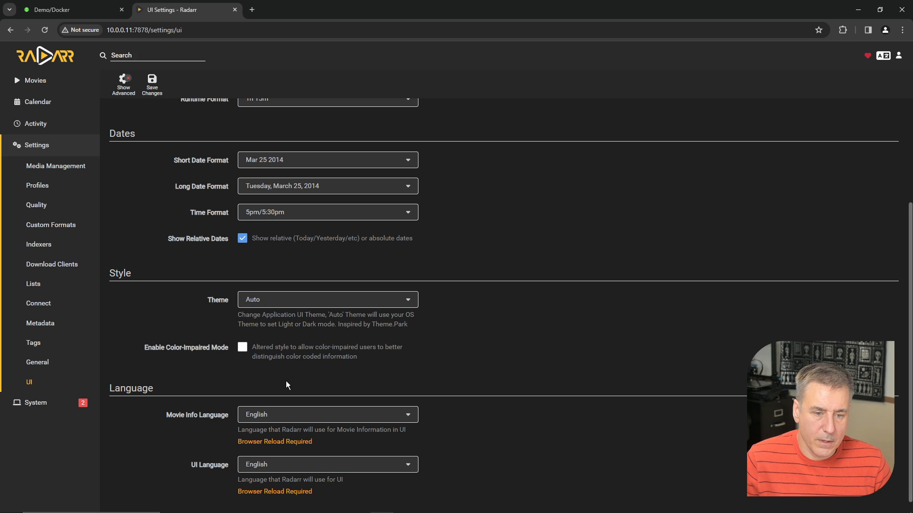
Check the remaining UI language options and save the UI settings.
{"action": "scroll", "coordinate": [286, 380], "scroll_direction": "down", "scroll_amount": 1}
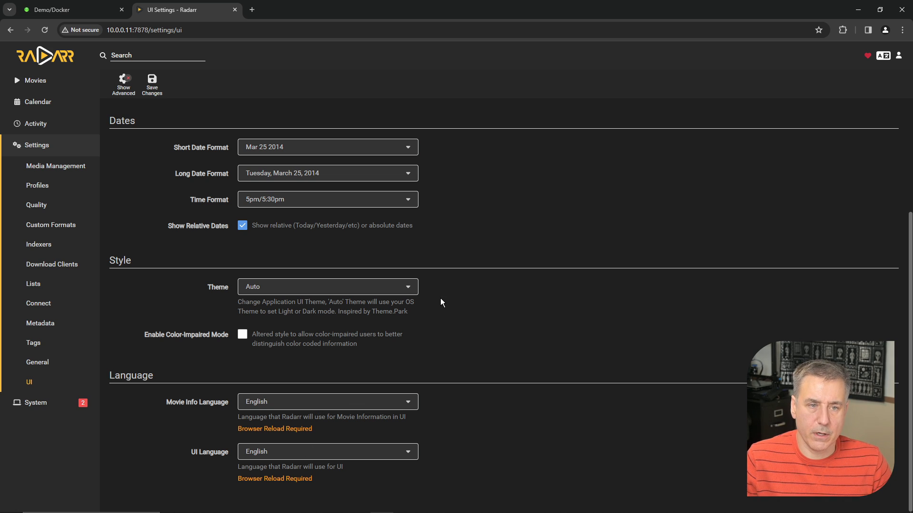
{"action": "left_click", "coordinate": [153, 86]}
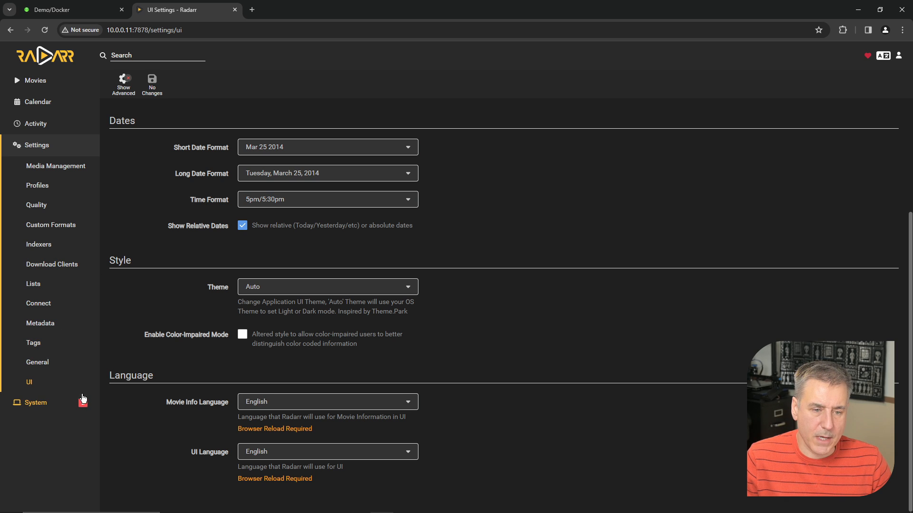
Open the System status and read the indexer health messages, disk space and version information.
{"action": "left_click", "coordinate": [44, 404]}
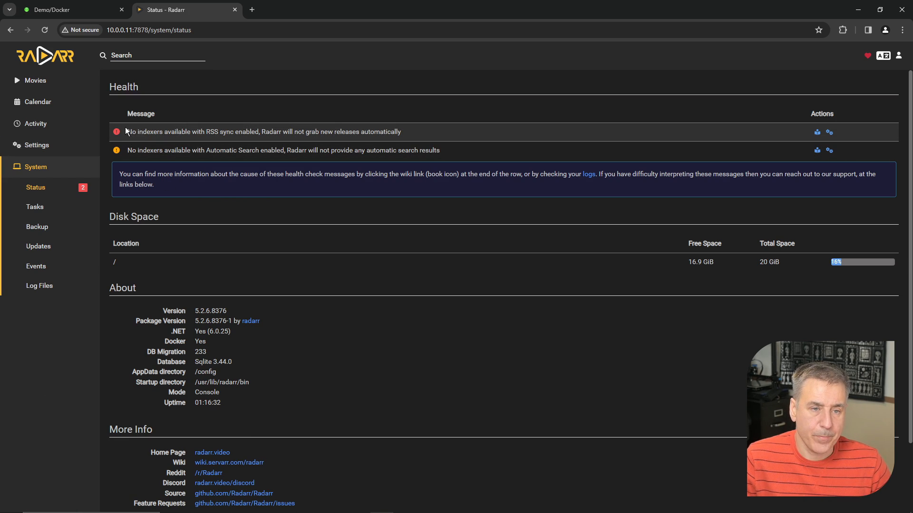
{"action": "left_click_drag", "start_coordinate": [124, 130], "coordinate": [137, 129]}
{"action": "left_click_drag", "start_coordinate": [182, 131], "coordinate": [379, 141]}
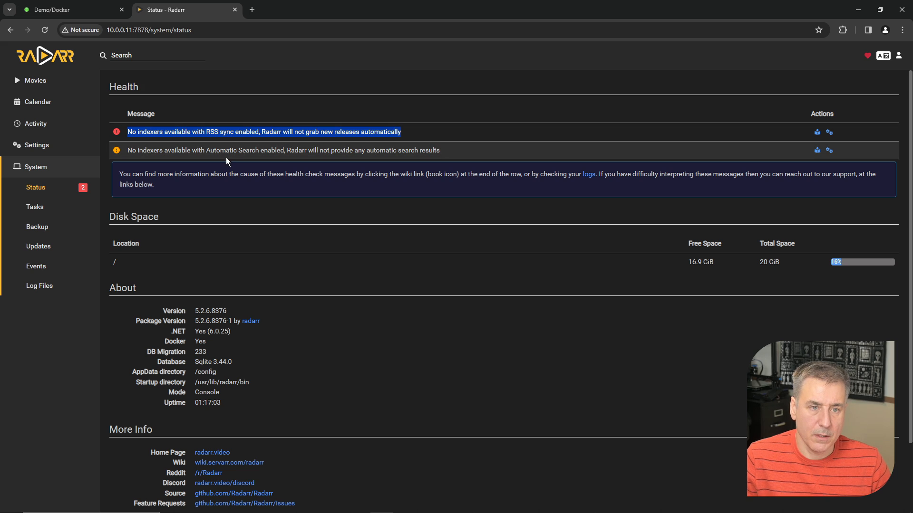
{"action": "scroll", "coordinate": [282, 357], "scroll_direction": "down", "scroll_amount": 2}
Check the scheduled System tasks and their next execution times, and run the Housekeeping task manually.
{"action": "left_click", "coordinate": [35, 207]}
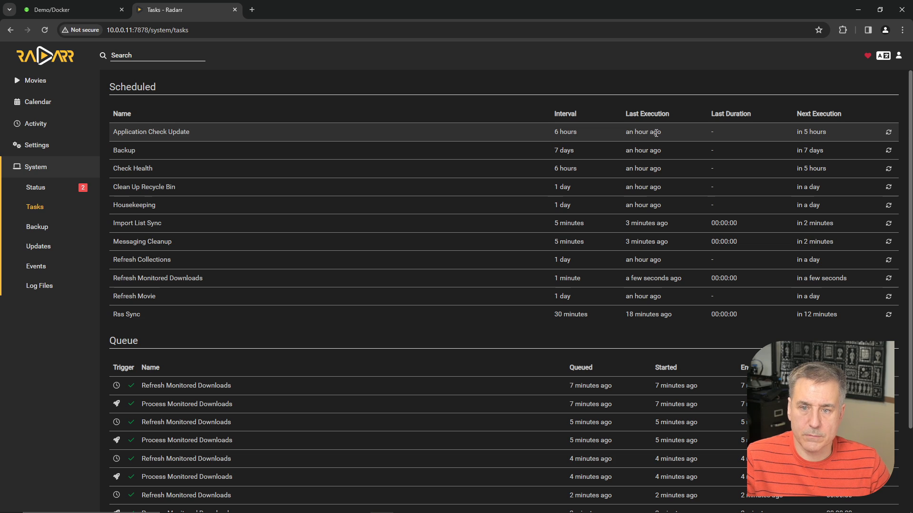
{"action": "left_click", "coordinate": [714, 132]}
{"action": "left_click_drag", "start_coordinate": [799, 133], "coordinate": [826, 133]}
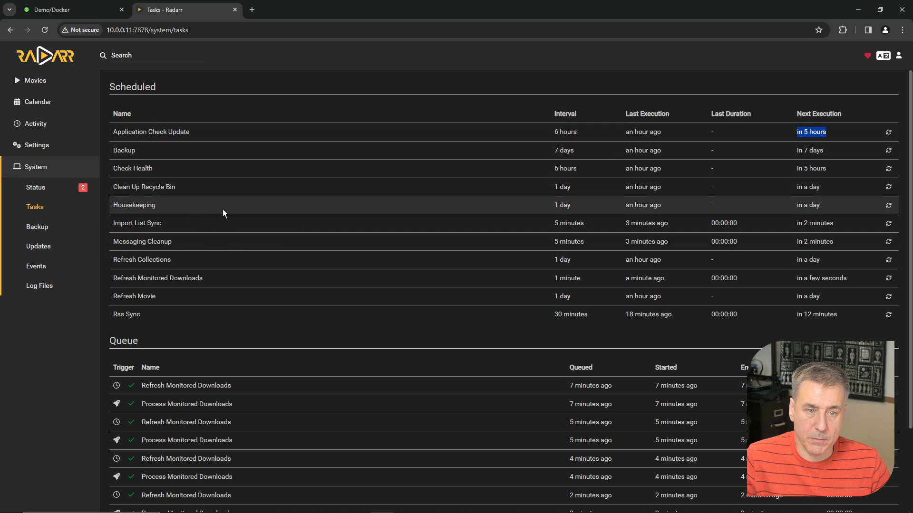
{"action": "left_click", "coordinate": [888, 207]}
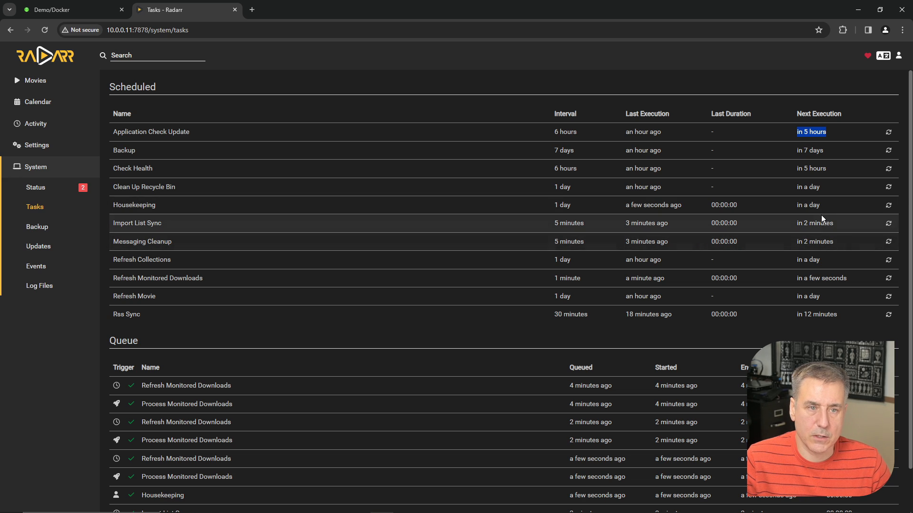
Create a manual backup of Radarr from the System backup page.
{"action": "left_click", "coordinate": [45, 227]}
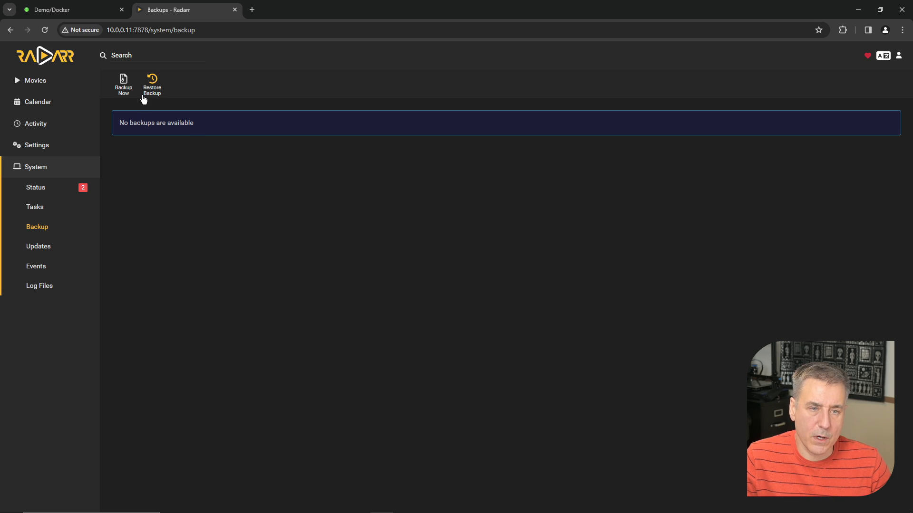
{"action": "left_click", "coordinate": [122, 89]}
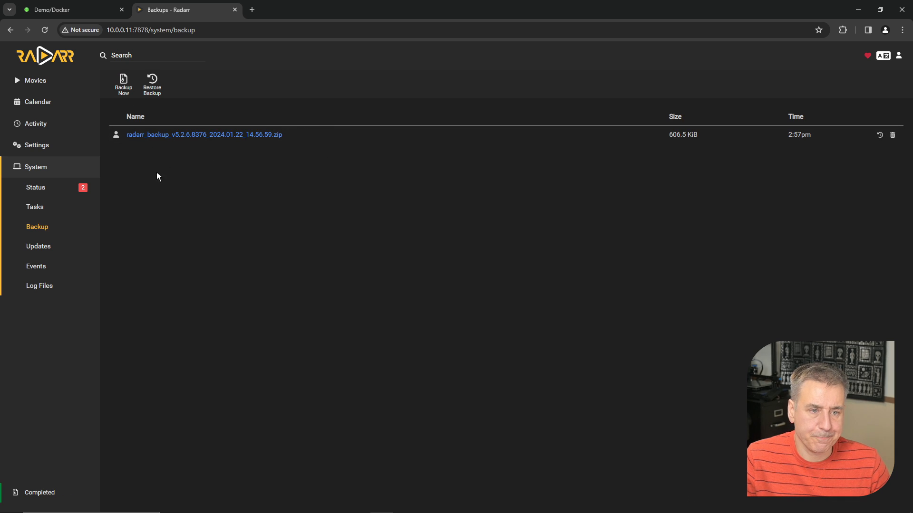
Read through the System updates page, checking the installed version and its lists of new features and fixes.
{"action": "left_click", "coordinate": [38, 246]}
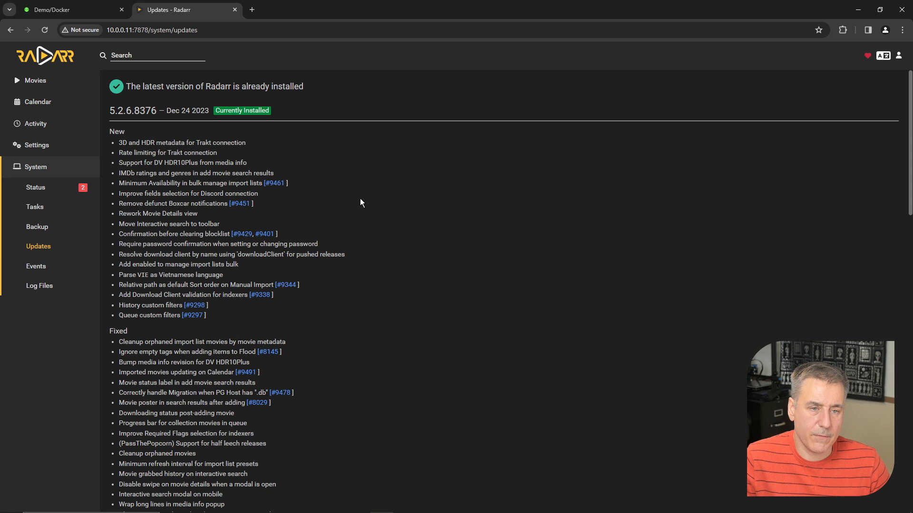
{"action": "scroll", "coordinate": [360, 203], "scroll_direction": "down", "scroll_amount": 10}
{"action": "scroll", "coordinate": [170, 68], "scroll_direction": "up", "scroll_amount": 5}
{"action": "scroll", "coordinate": [145, 128], "scroll_direction": "down", "scroll_amount": 8}
{"action": "scroll", "coordinate": [180, 202], "scroll_direction": "up", "scroll_amount": 13}
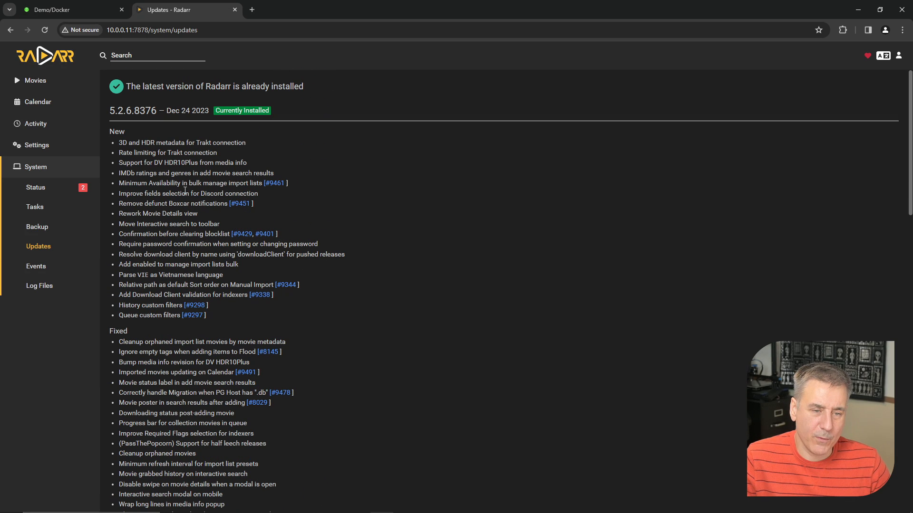
Review the System events, and check which log files are available and where they are stored.
{"action": "left_click", "coordinate": [37, 265]}
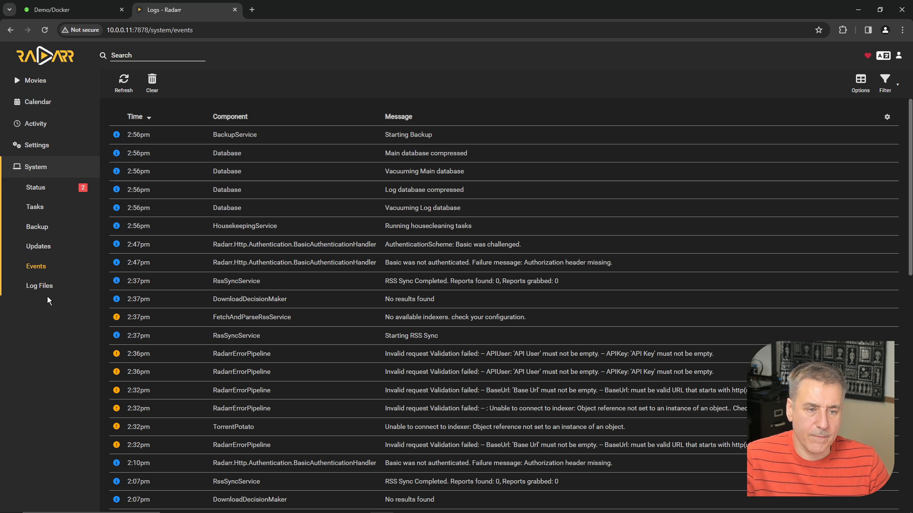
{"action": "left_click", "coordinate": [36, 286]}
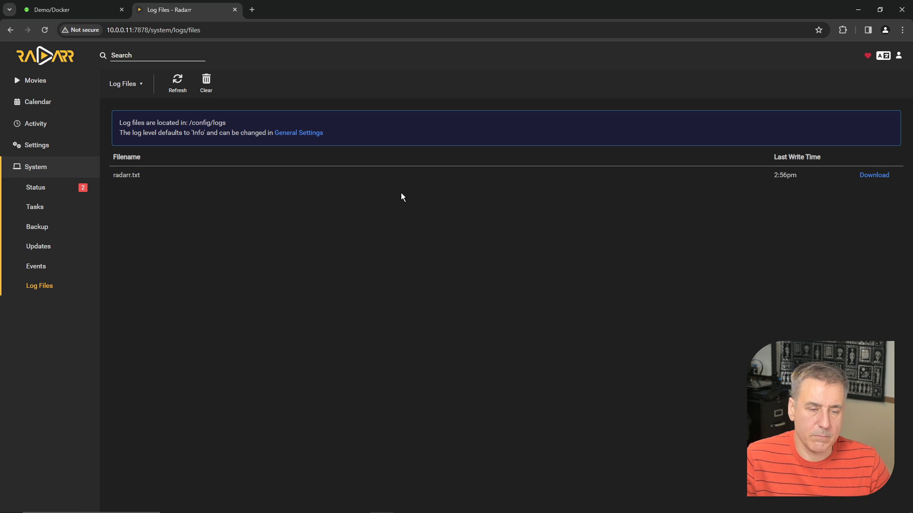
Open the Body of Lies movie from the library and check the relative path of its video file.
{"action": "left_click", "coordinate": [42, 82]}
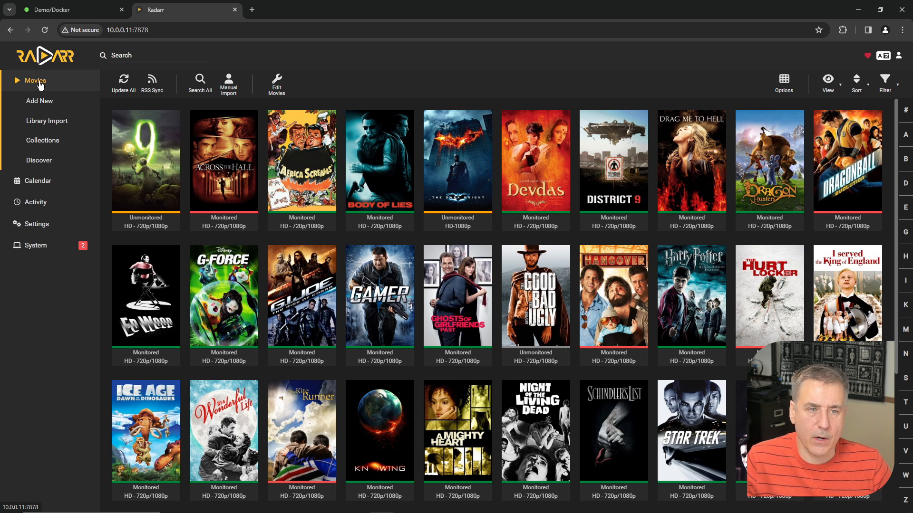
{"action": "left_click", "coordinate": [370, 163]}
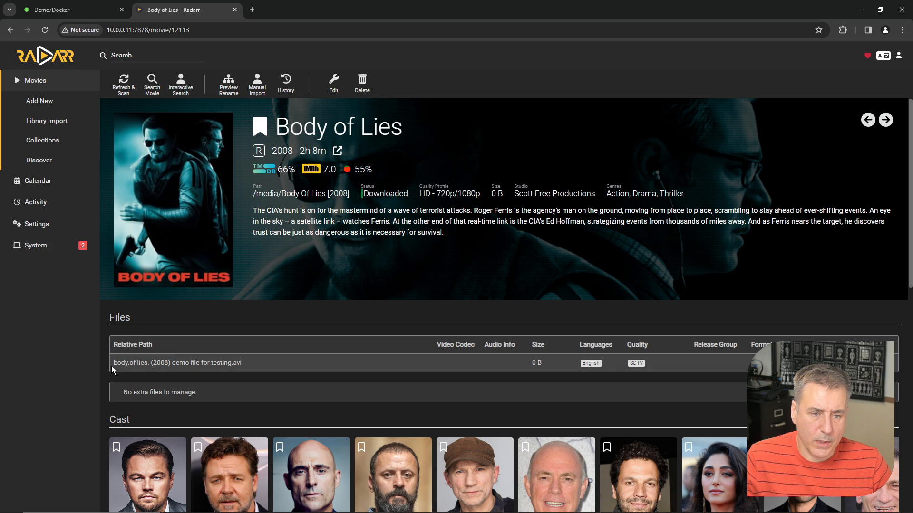
{"action": "left_click_drag", "start_coordinate": [114, 363], "coordinate": [240, 365]}
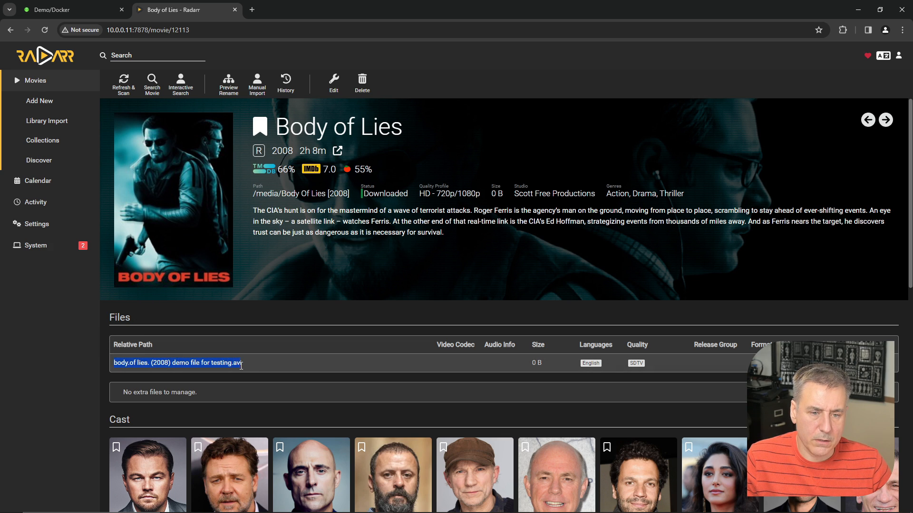
{"action": "left_click", "coordinate": [253, 366]}
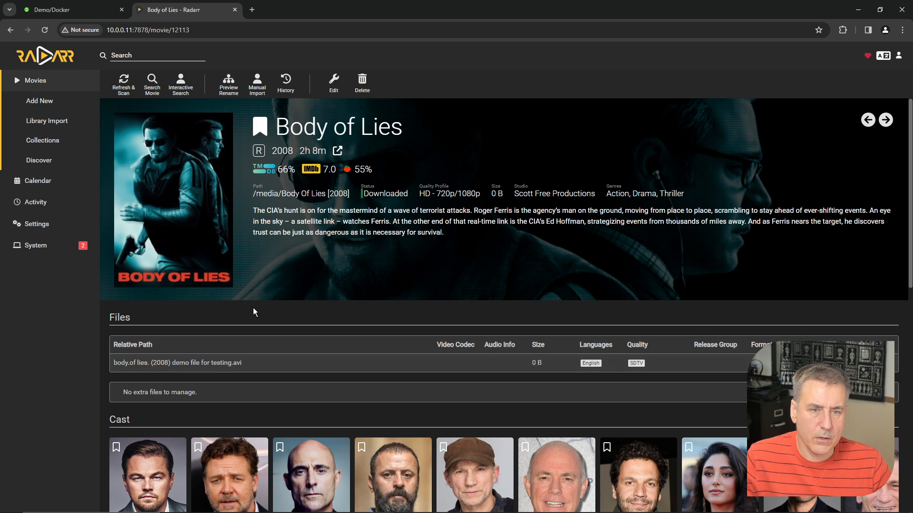
Refresh and scan Body of Lies, then preview and apply the rename of its file to "Body of Lies (2008).avi".
{"action": "left_click", "coordinate": [126, 88]}
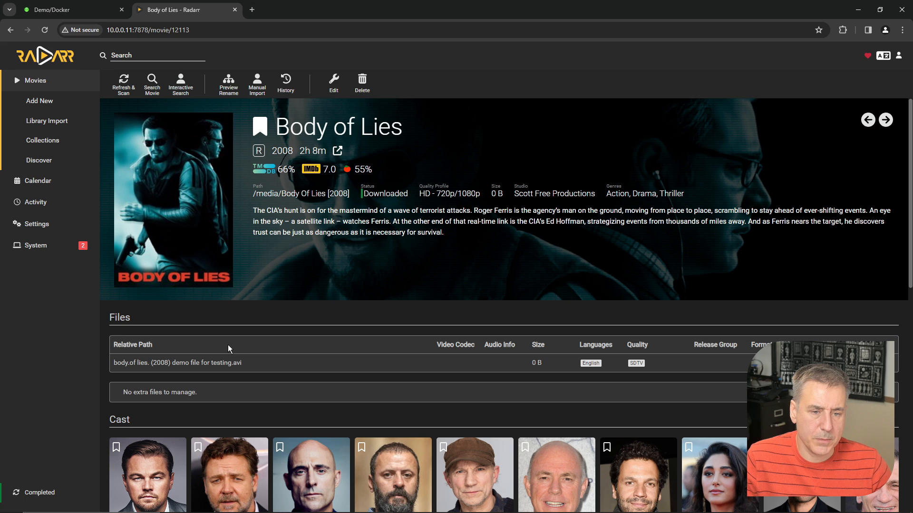
{"action": "left_click", "coordinate": [230, 89]}
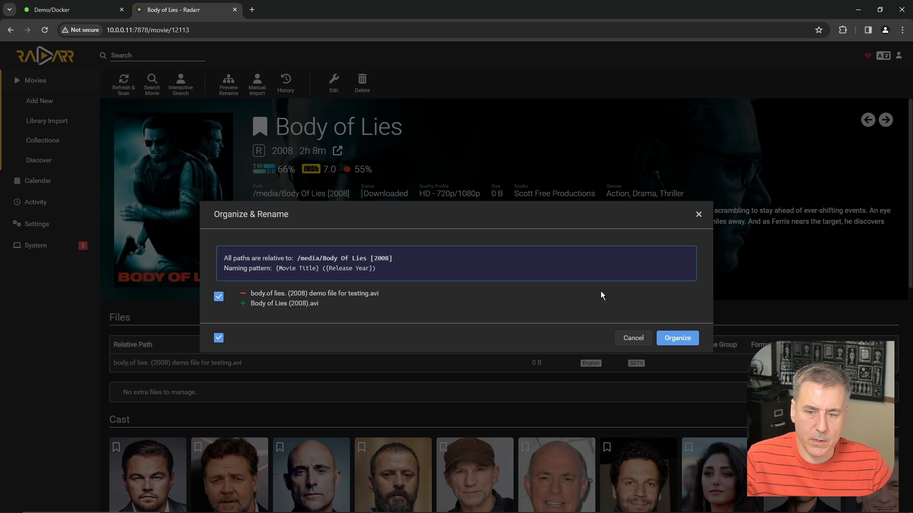
{"action": "left_click", "coordinate": [678, 338]}
{"action": "left_click_drag", "start_coordinate": [201, 361], "coordinate": [115, 365]}
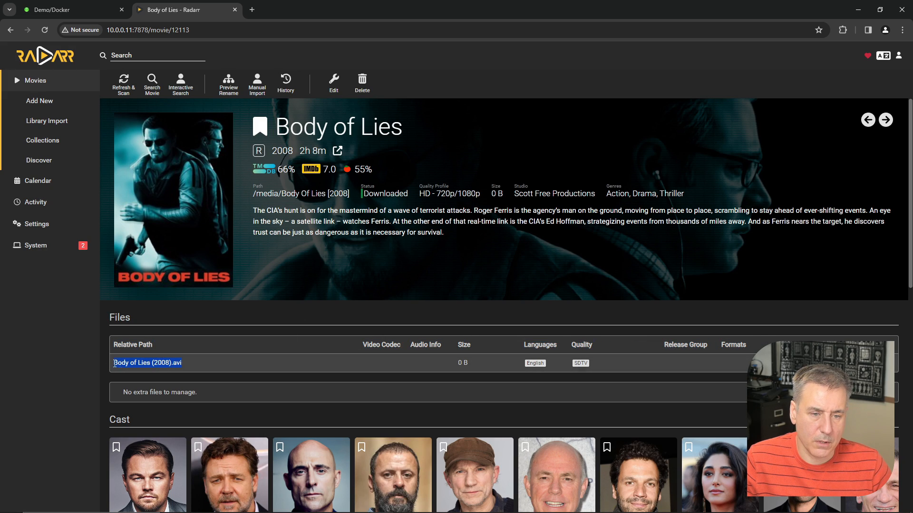